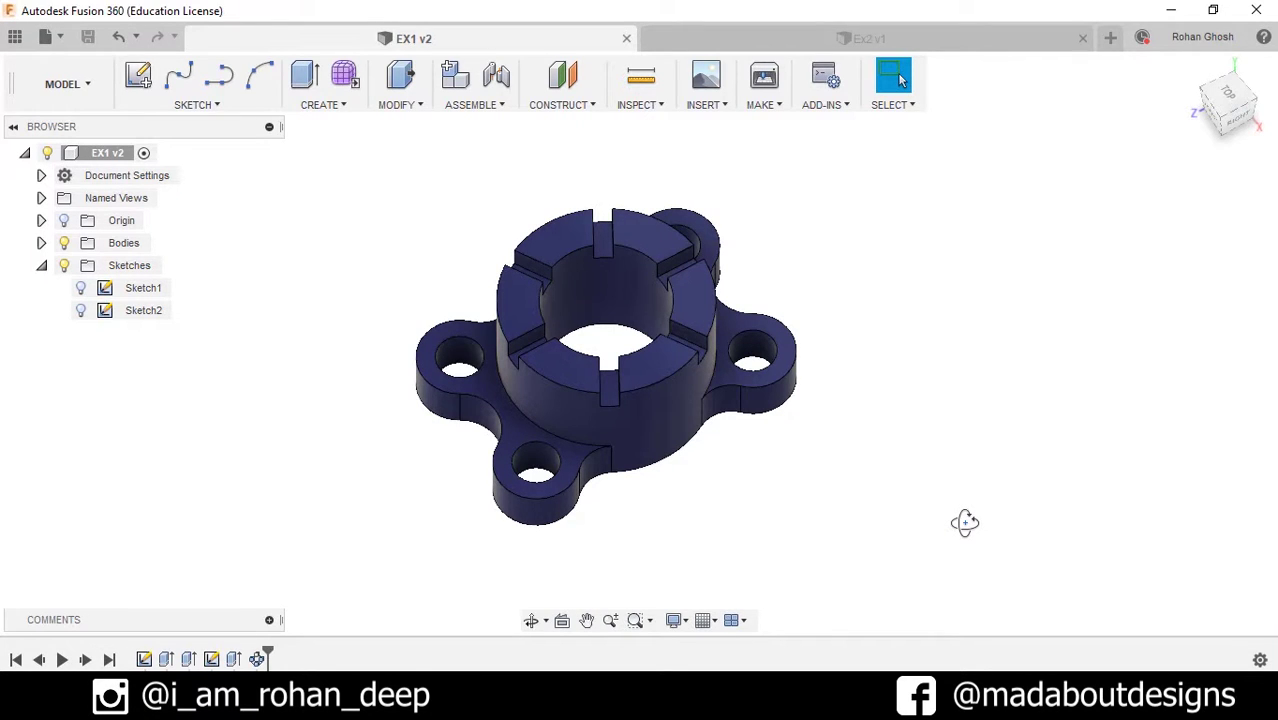
# - Create a new untitled design and start a sketch on the XY origin plane
pyautogui.keyDown('shift'); pyautogui.moveTo(930, 534); pyautogui.dragTo(920, 503, button='middle'); pyautogui.keyUp('shift')
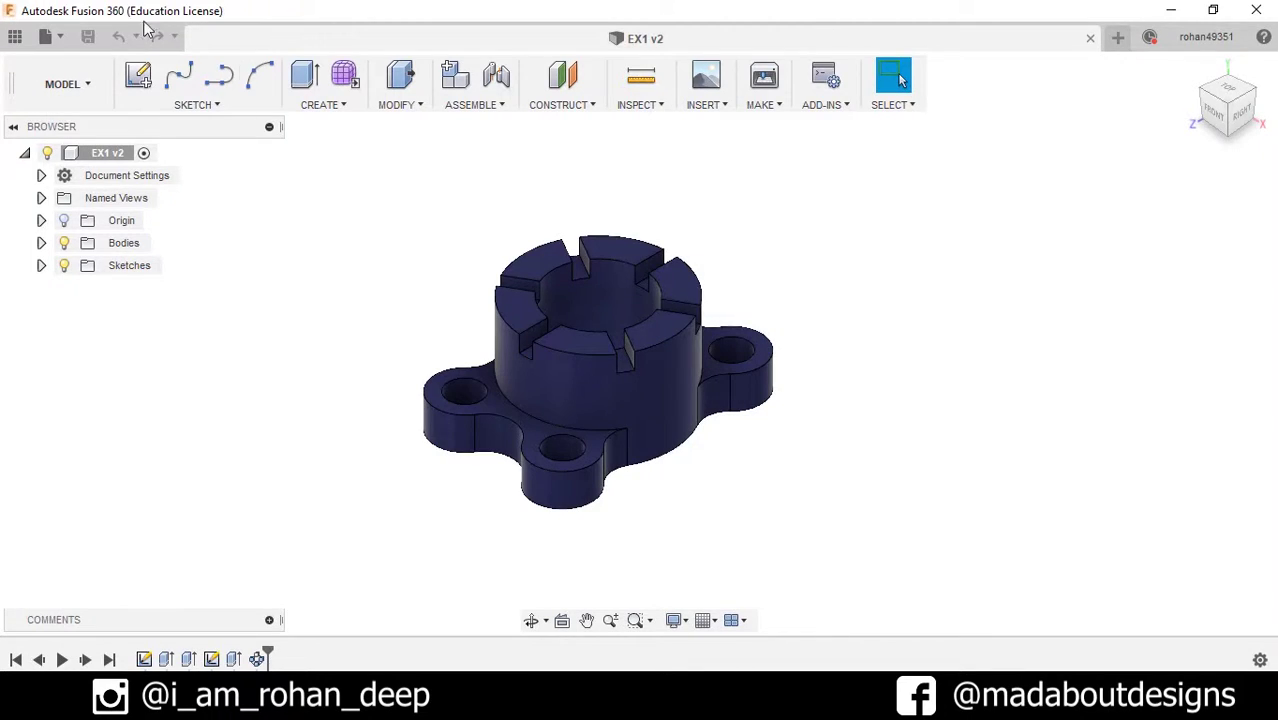
pyautogui.click(45, 36)
pyautogui.click(70, 62)
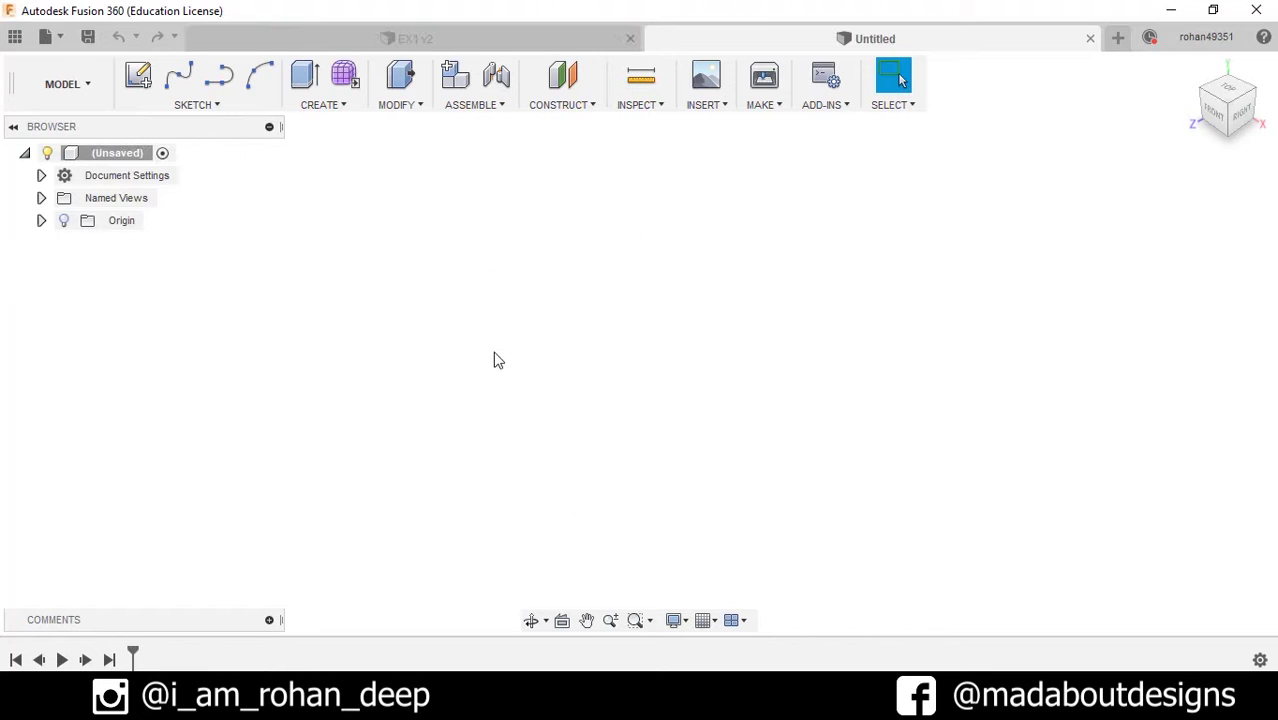
pyautogui.click(140, 76)
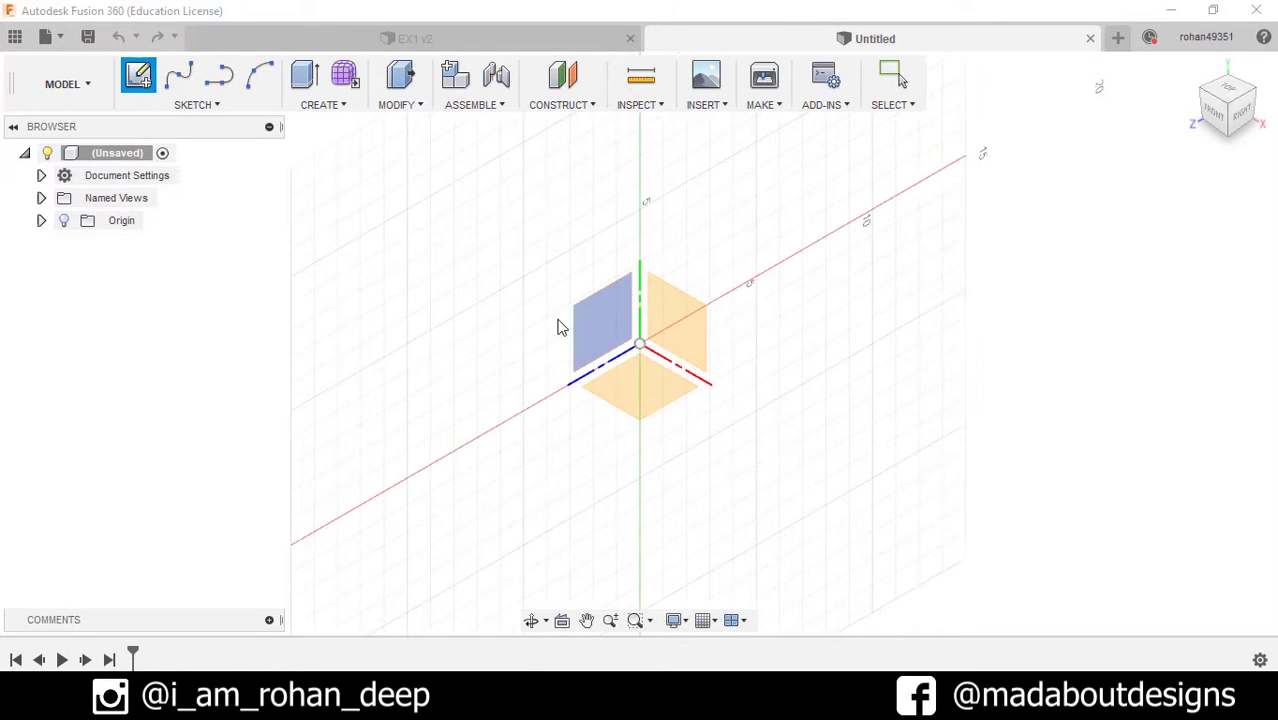
pyautogui.click(612, 392)
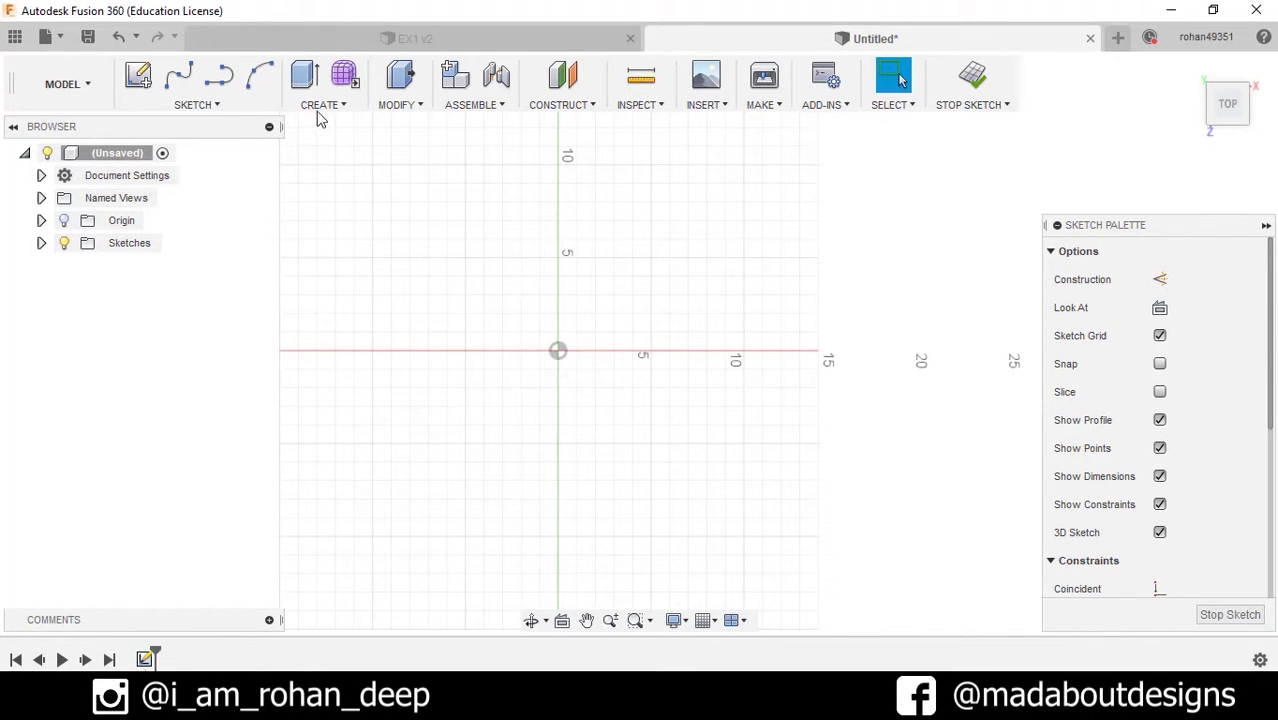
# - Draw a 55 mm diameter centre-diameter circle at the origin
pyautogui.click(222, 107)
pyautogui.moveTo(237, 197)
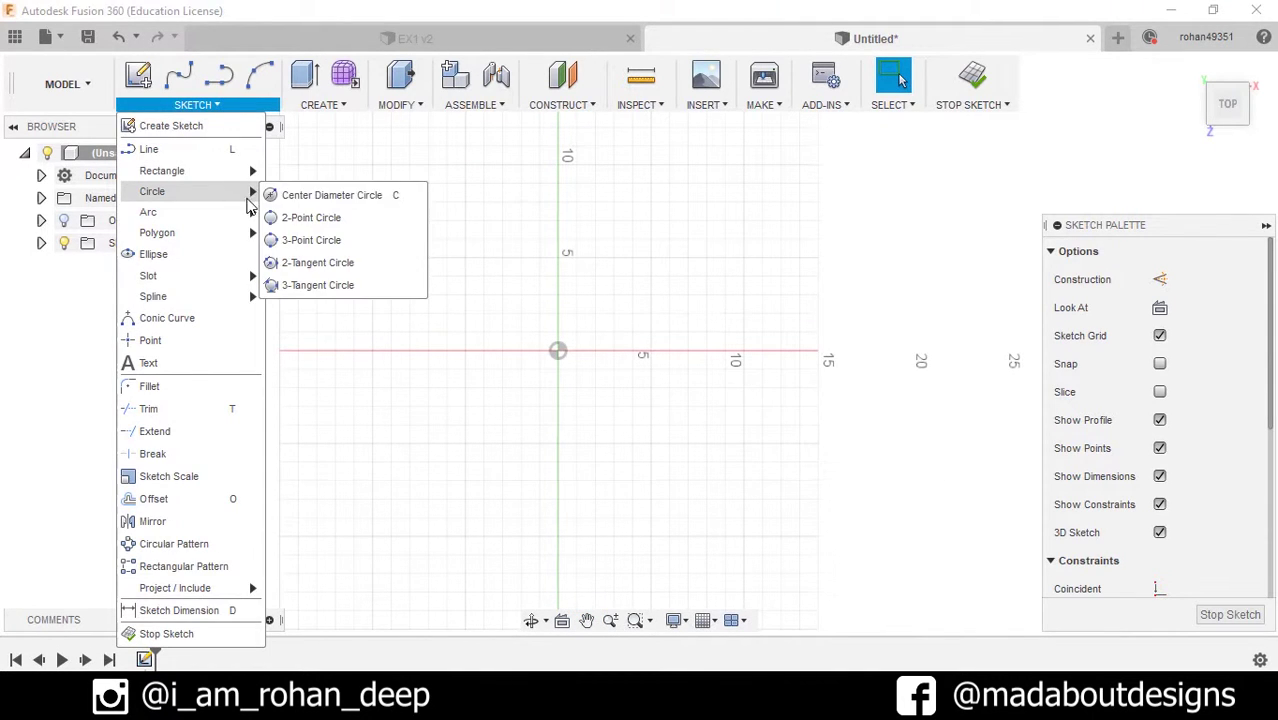
pyautogui.click(341, 197)
pyautogui.scroll(-2, 517, 372)
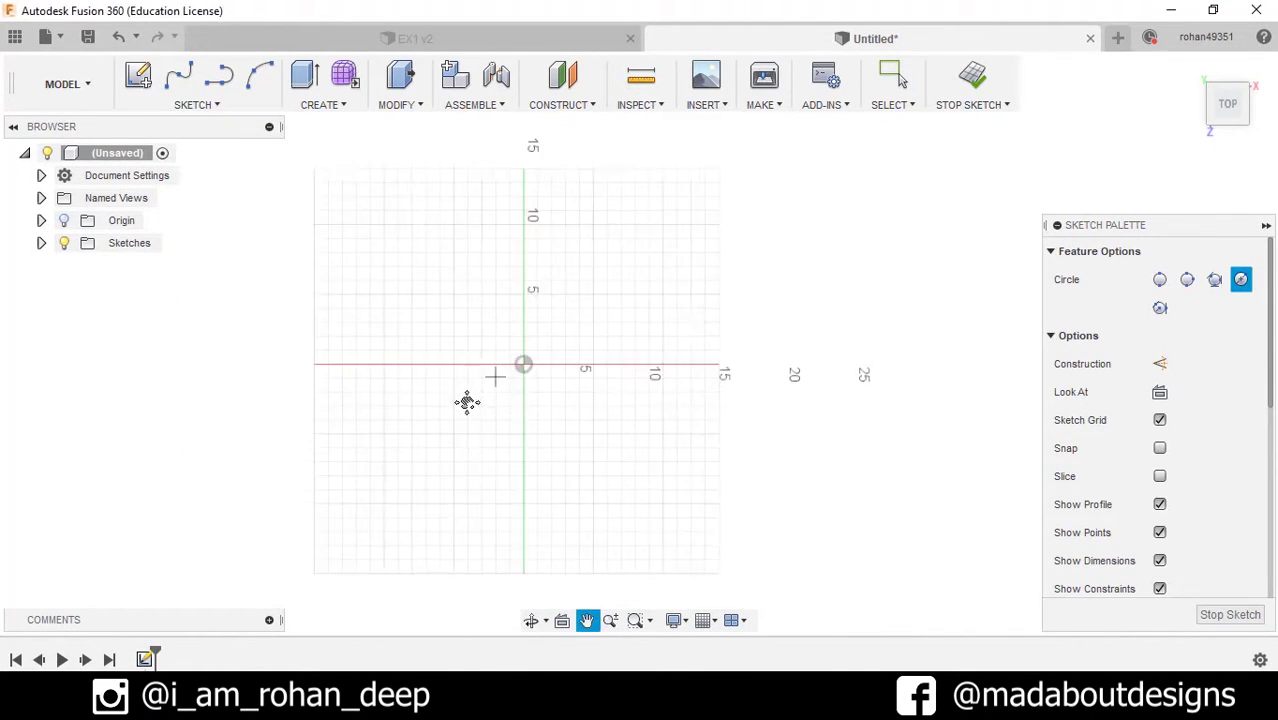
pyautogui.click(495, 389)
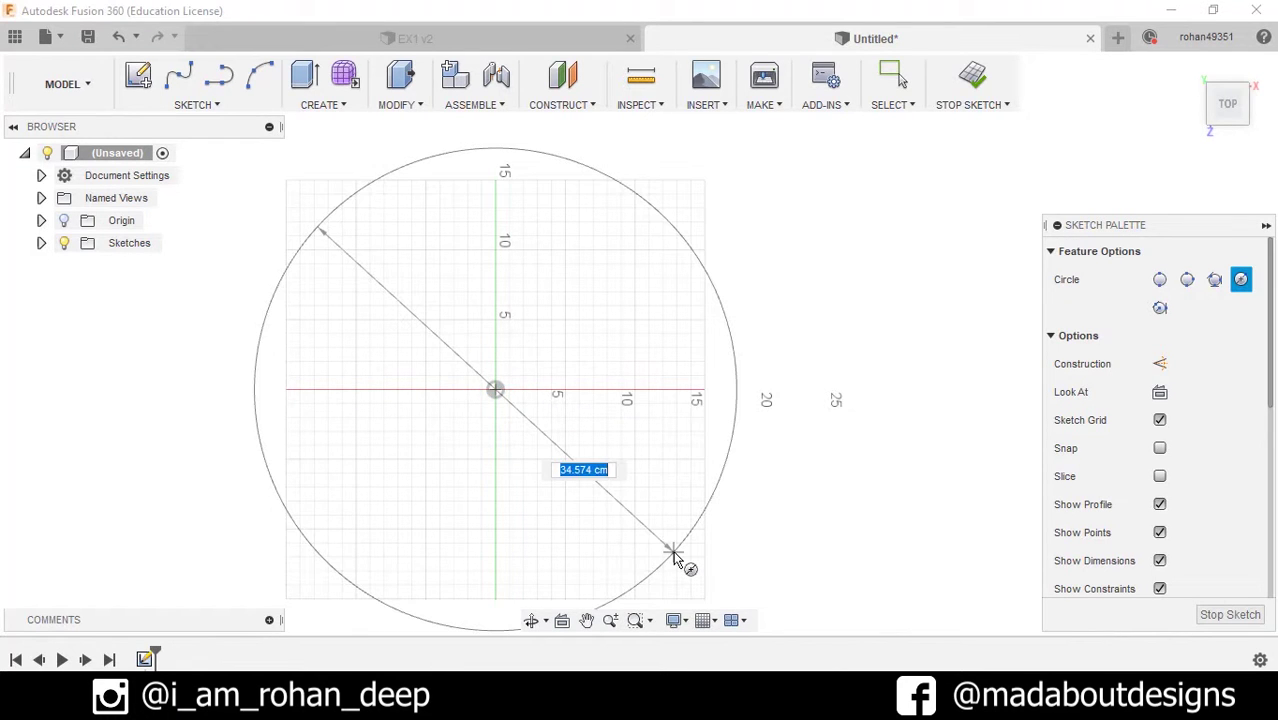
pyautogui.press('Return')
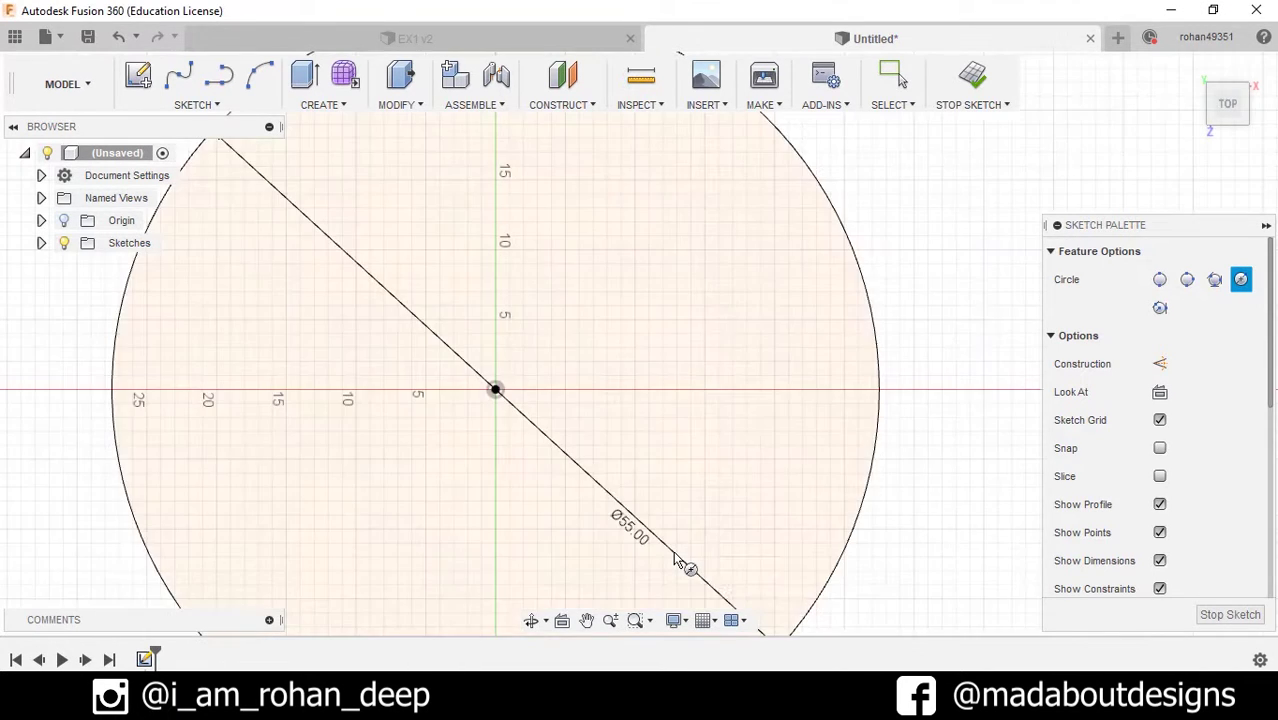
# - Add a concentric 90 mm diameter circle at the origin
pyautogui.scroll(-3, 673, 565)
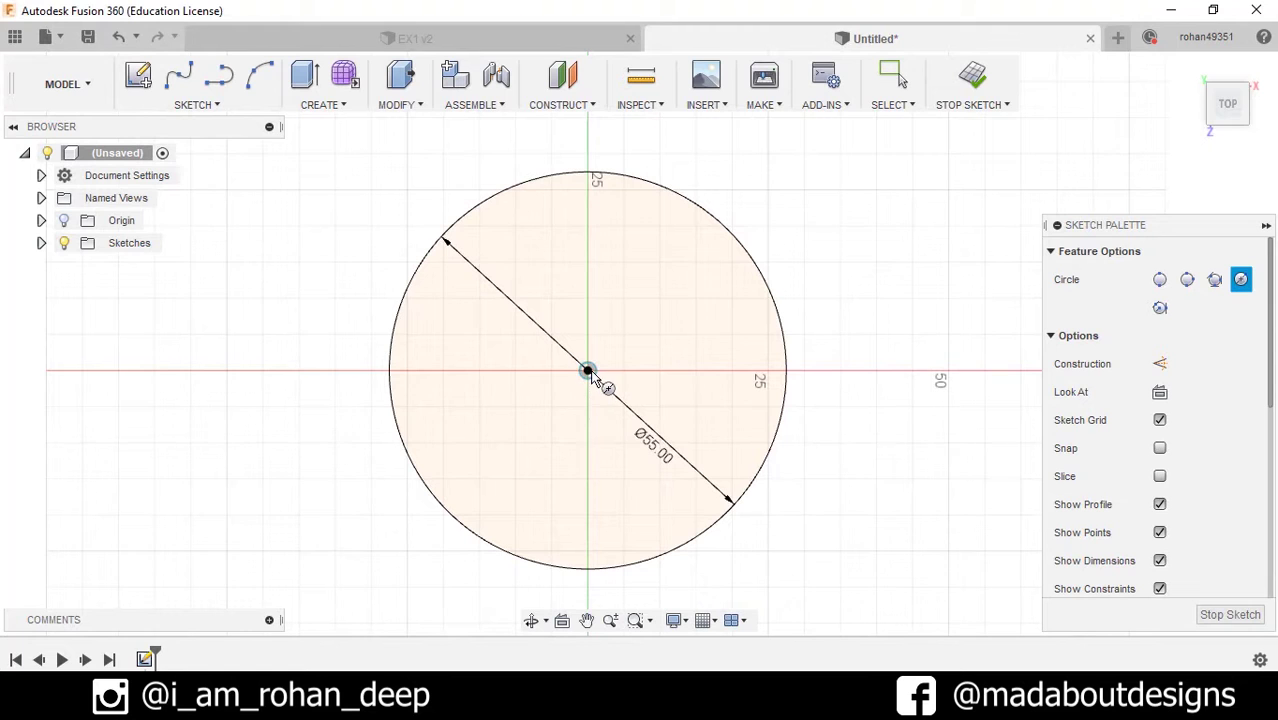
pyautogui.click(588, 372)
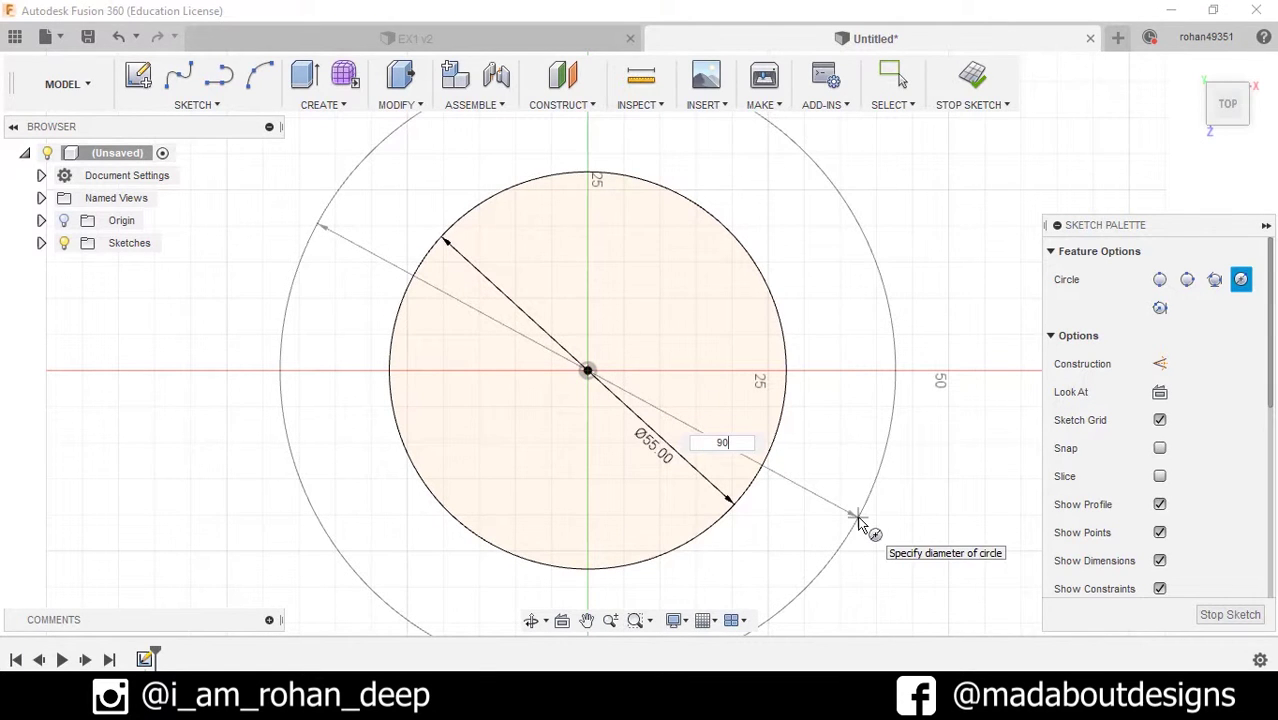
pyautogui.write('90')
pyautogui.press('Tab')
pyautogui.press('Return')
pyautogui.scroll(3, 807, 434)
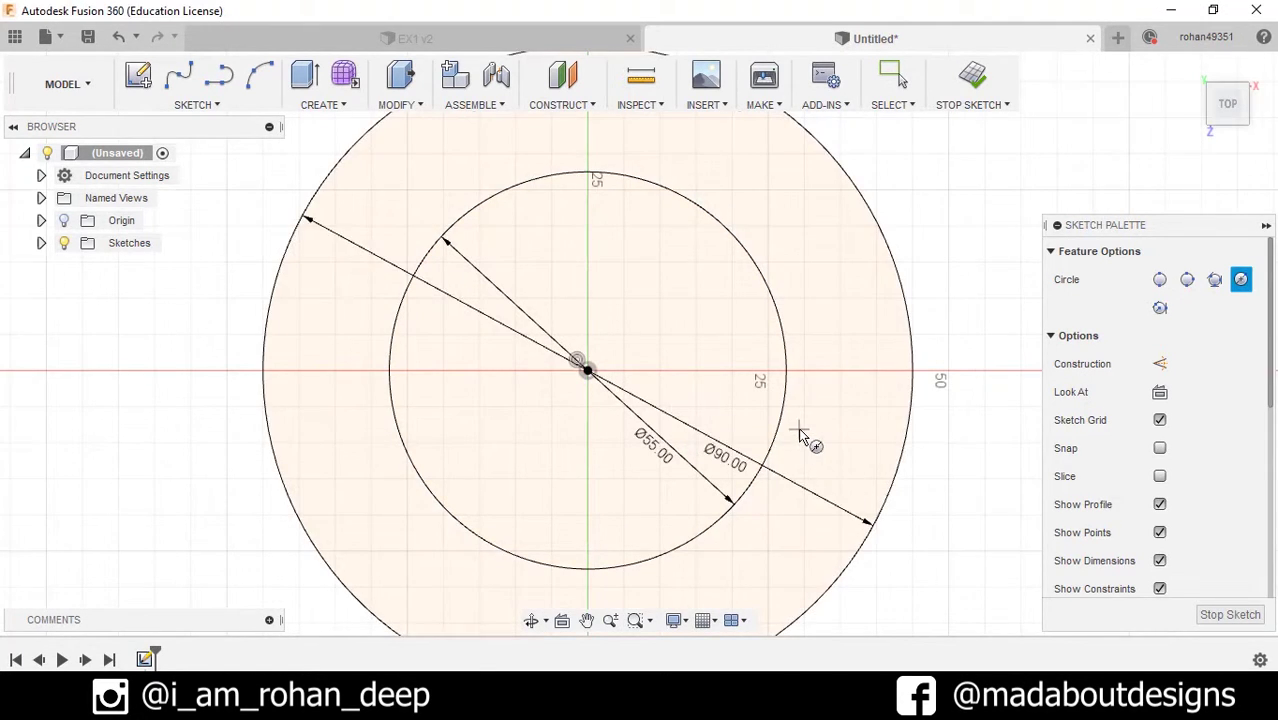
pyautogui.scroll(-4, 807, 434)
pyautogui.scroll(-3, 735, 468)
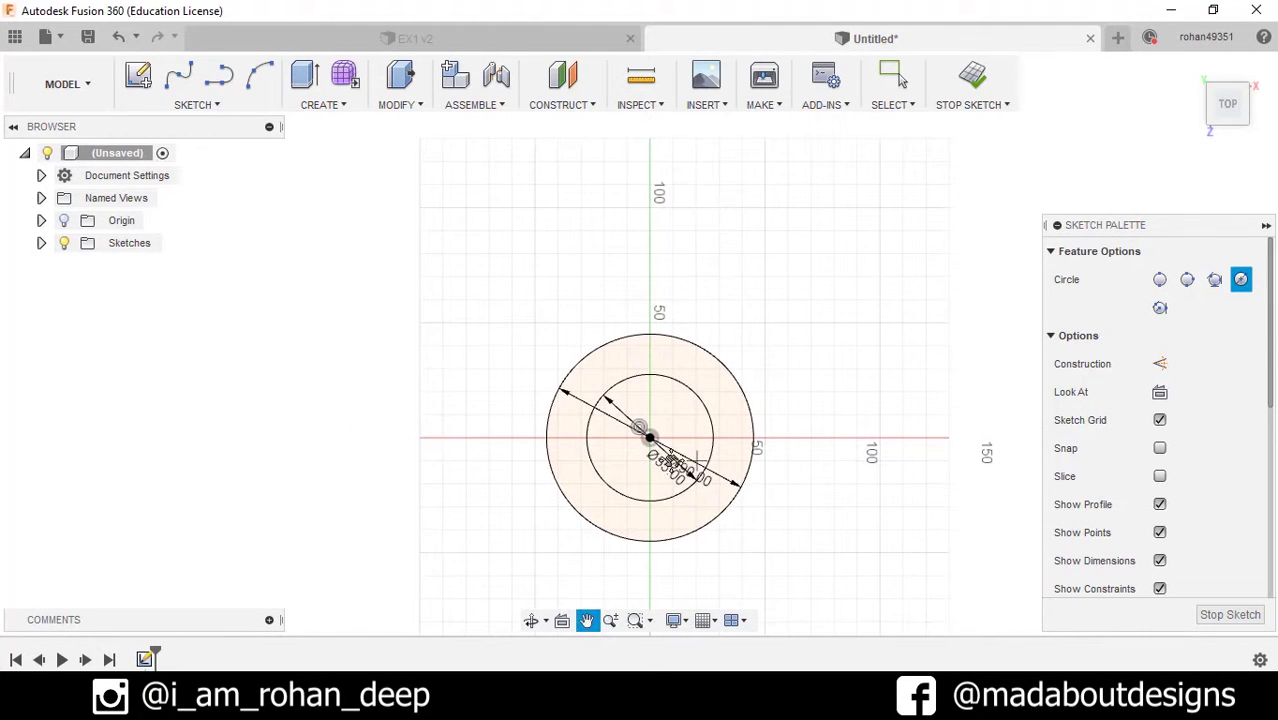
# - Draw vertical, horizontal and slanted lines radiating from the circle centre
pyautogui.click(196, 104)
pyautogui.click(191, 150)
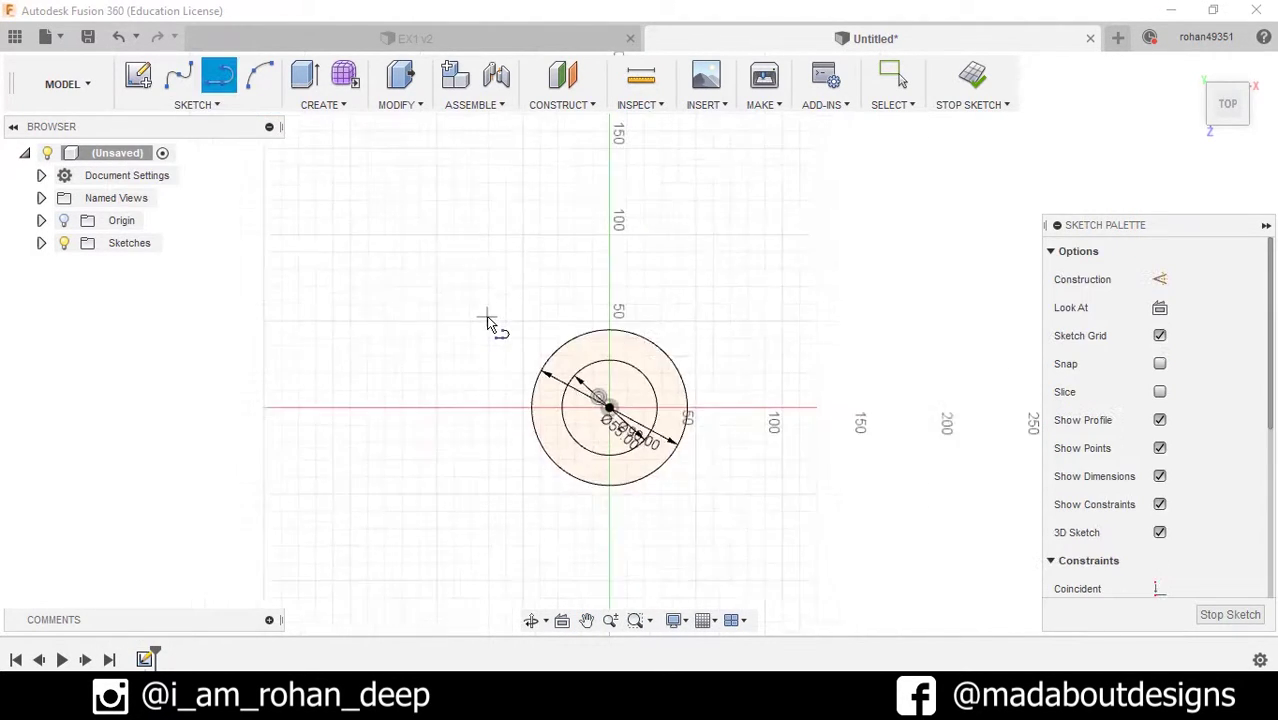
pyautogui.scroll(-3, 486, 316)
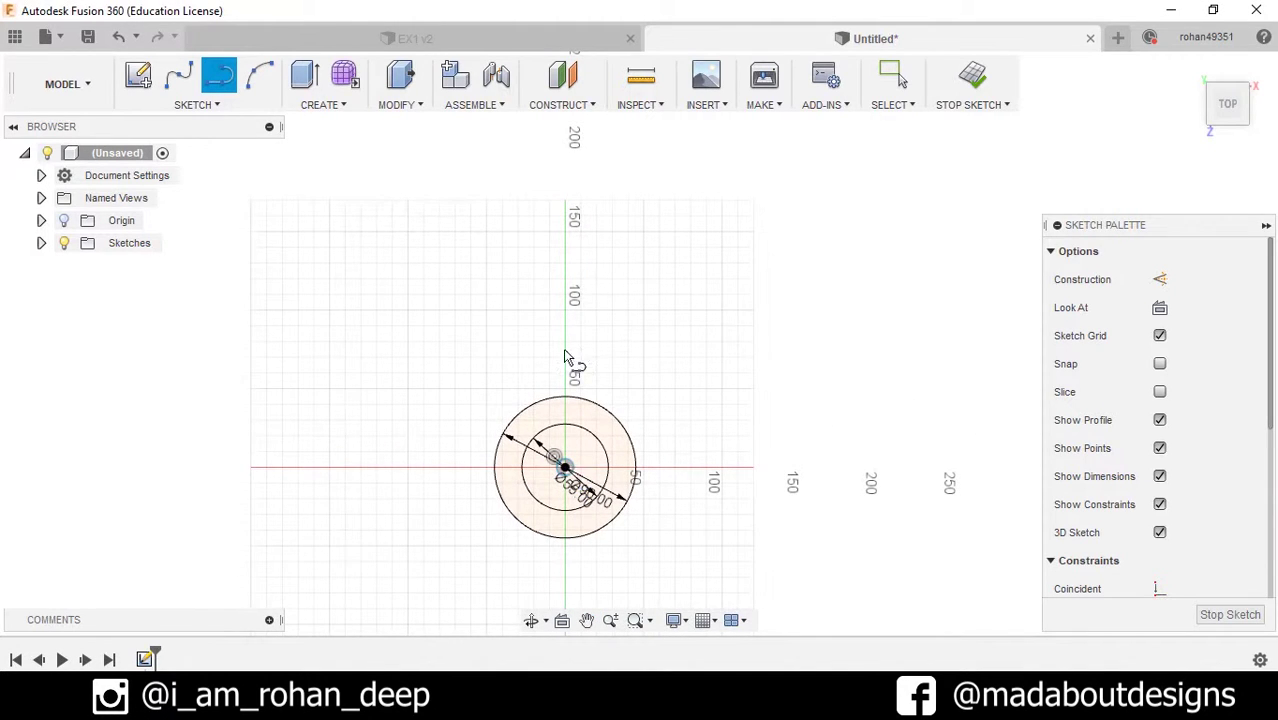
pyautogui.click(565, 467)
pyautogui.click(565, 227)
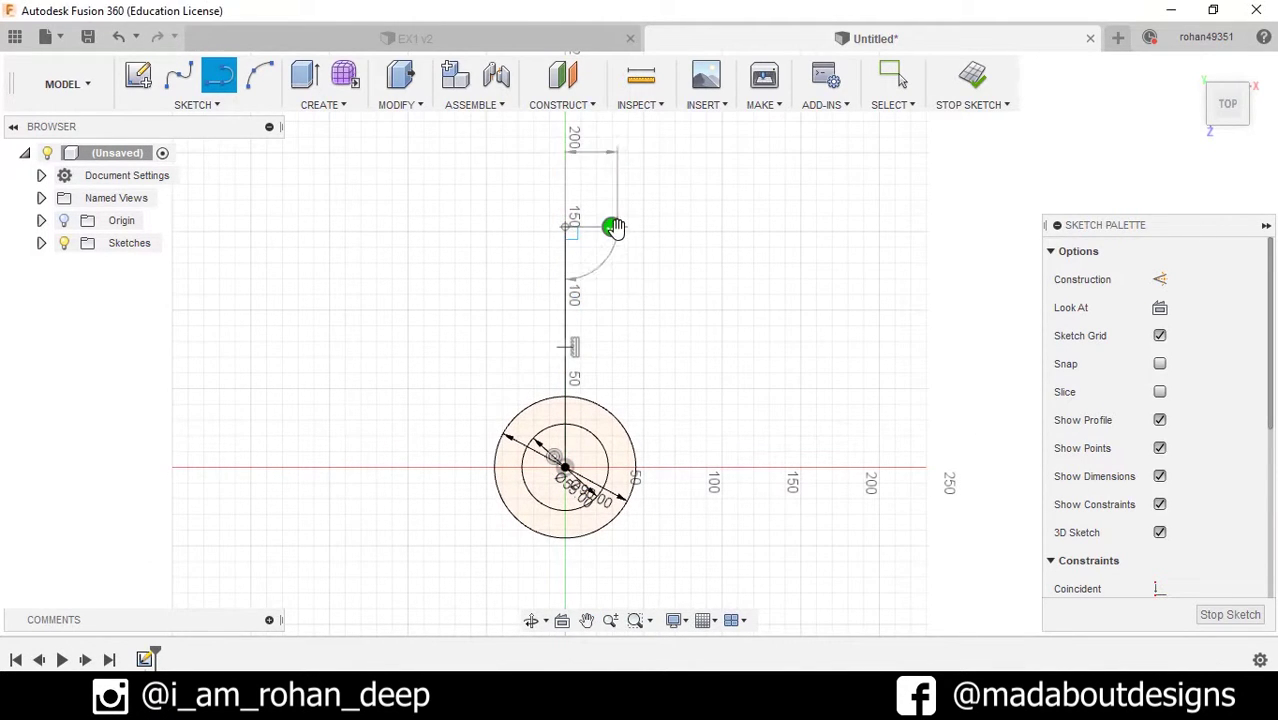
pyautogui.press('Escape')
pyautogui.click(565, 467)
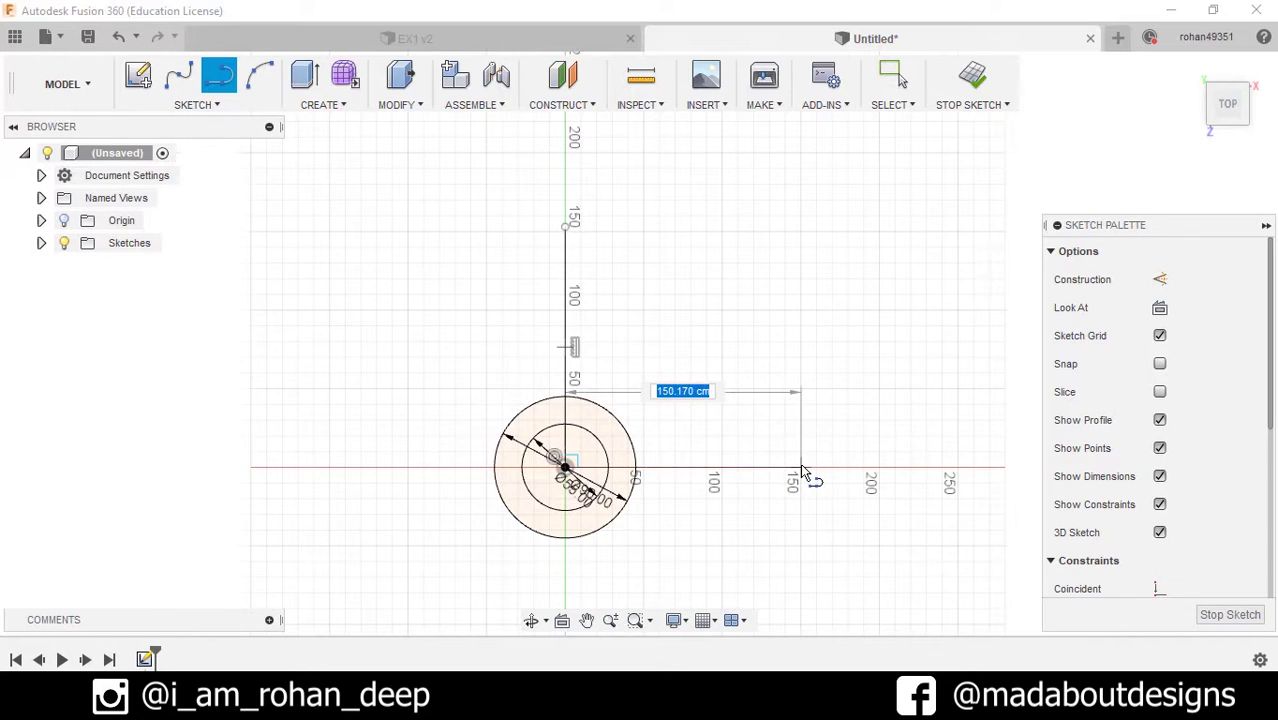
pyautogui.moveTo(800, 467)
pyautogui.mouseDown()
pyautogui.moveTo(815, 500)
pyautogui.moveTo(803, 513)
pyautogui.mouseUp()
pyautogui.press('Escape')
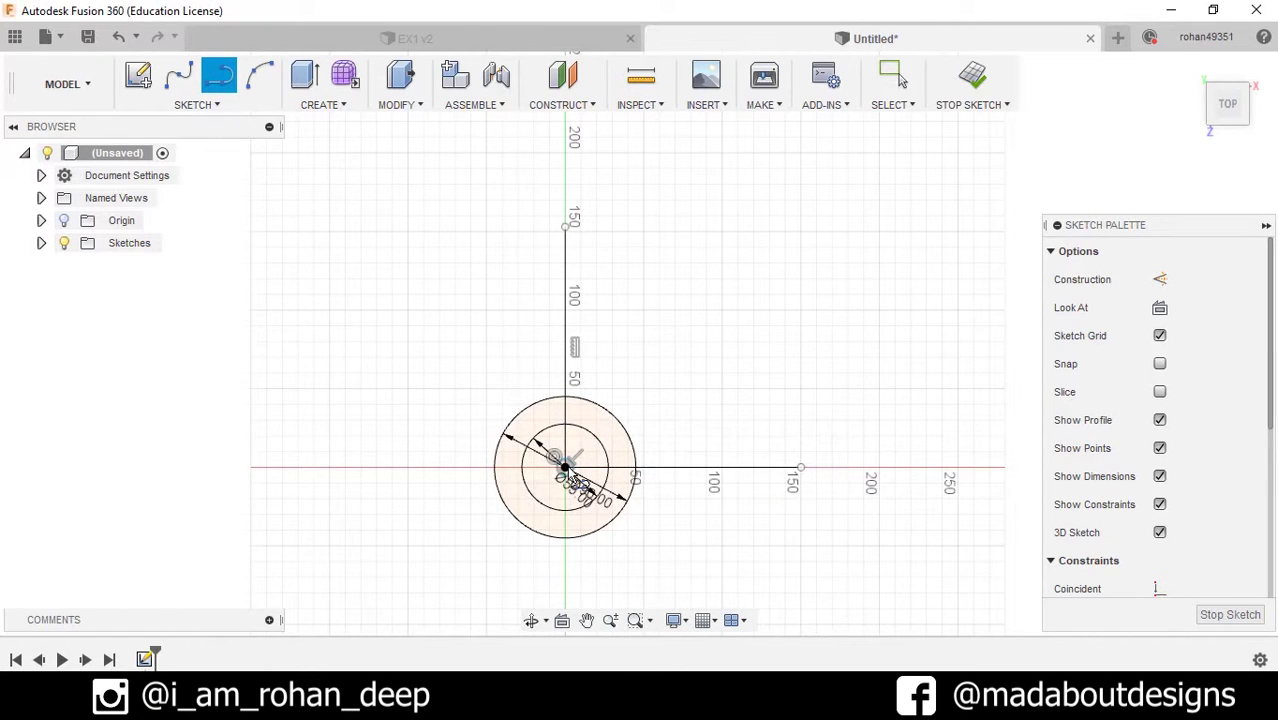
pyautogui.click(566, 468)
pyautogui.click(415, 173)
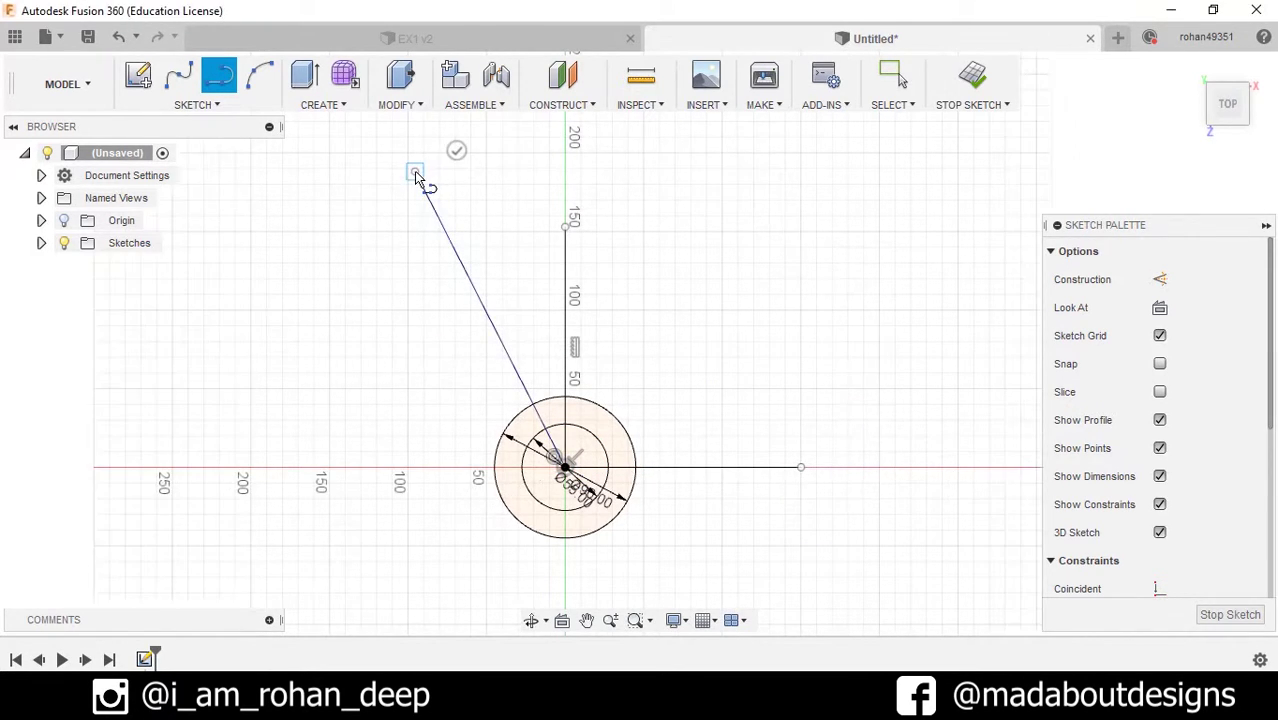
pyautogui.click(457, 153)
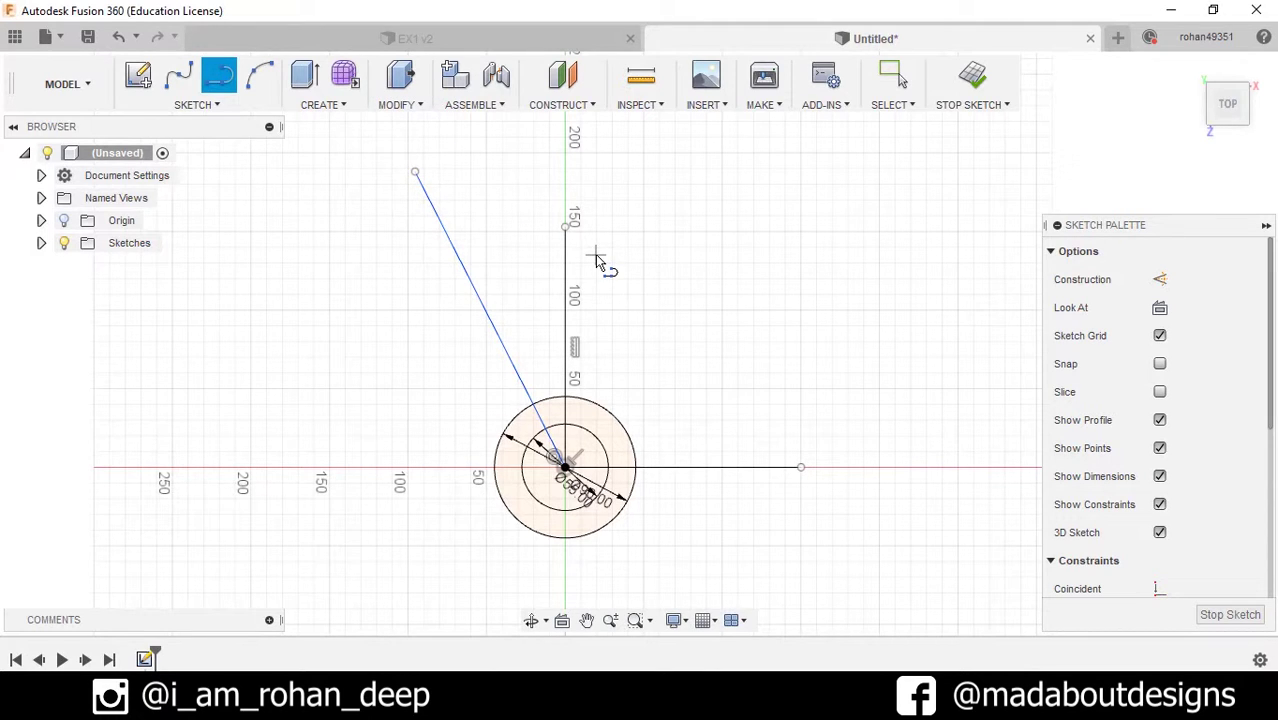
pyautogui.press('Escape')
# - Convert all three lines into dashed construction lines
pyautogui.moveTo(585, 337); pyautogui.dragTo(320, 257)
pyautogui.keyDown('shift'); pyautogui.click(733, 475); pyautogui.keyUp('shift')
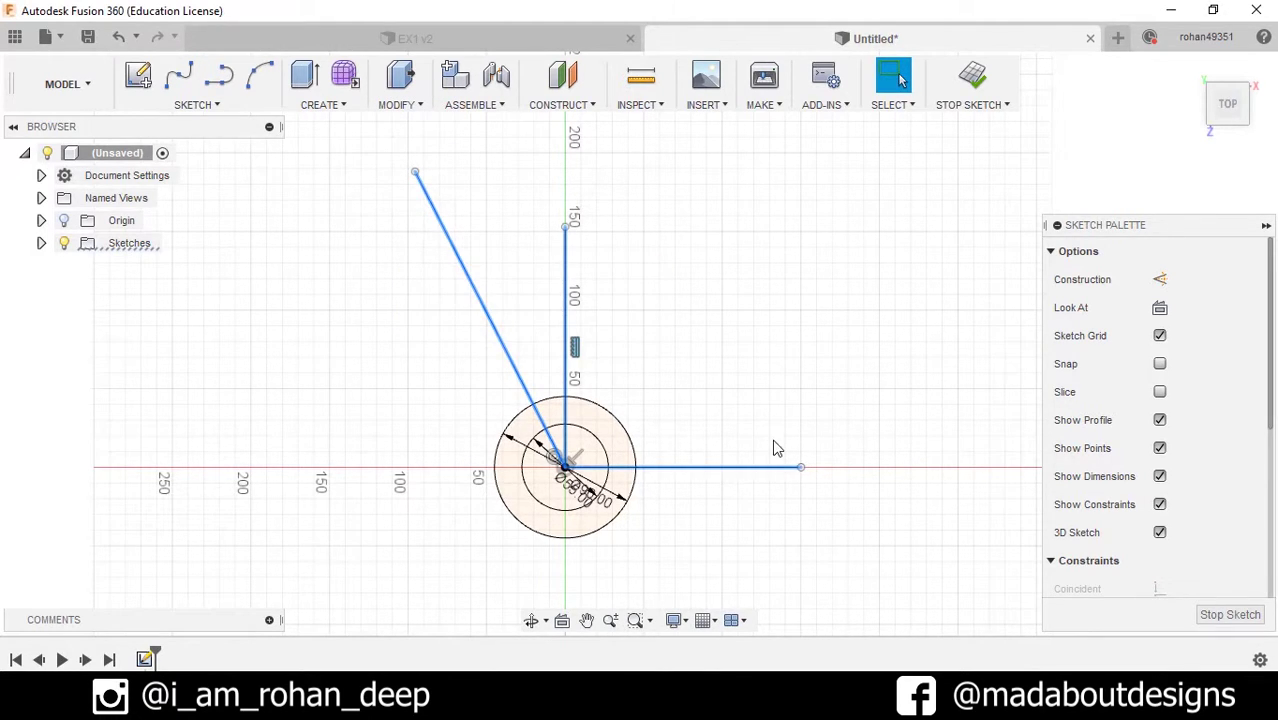
pyautogui.click(1160, 281)
pyautogui.click(551, 322)
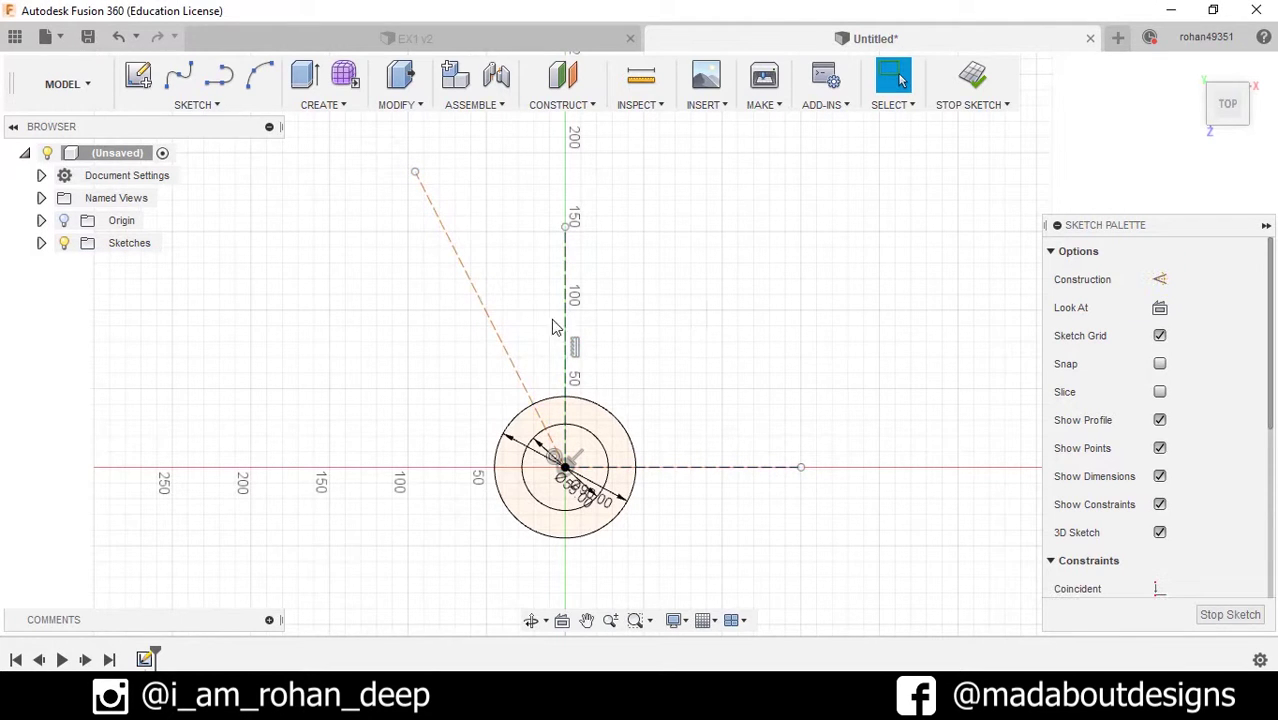
pyautogui.scroll(2, 548, 313)
pyautogui.click(188, 104)
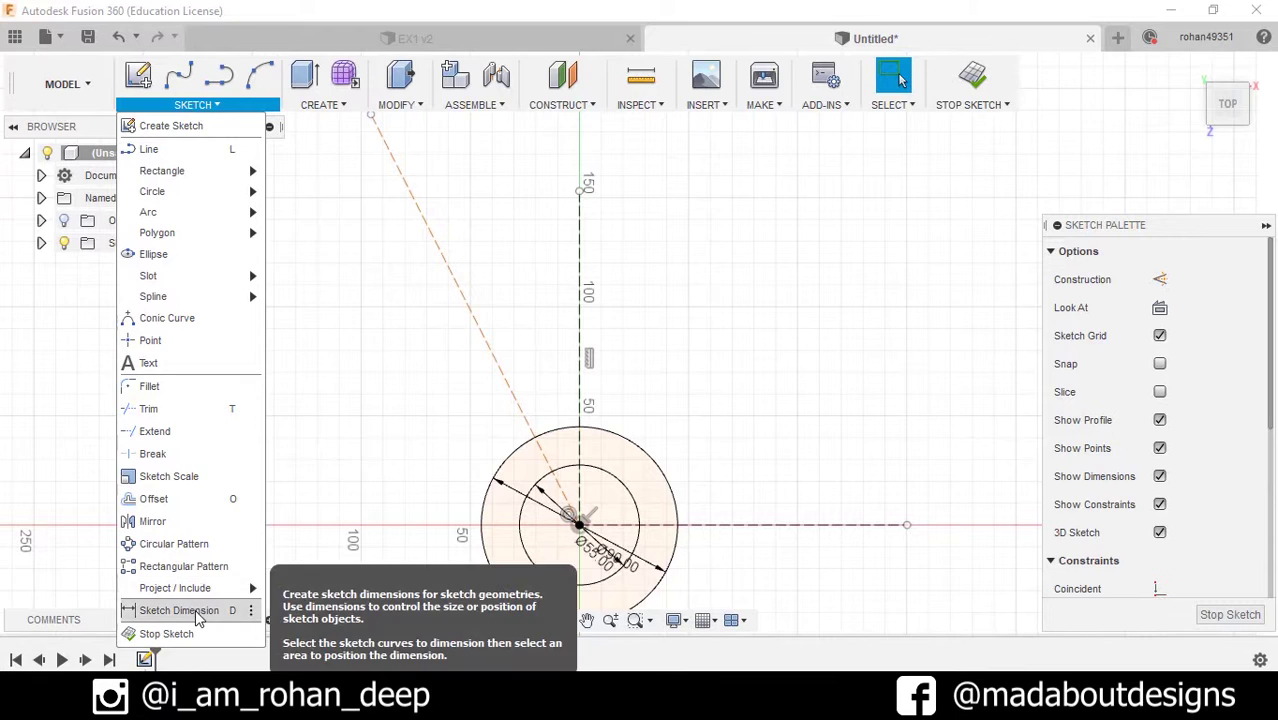
# - Dimension the angle between the slanted and vertical construction lines as 30°
pyautogui.click(240, 610)
pyautogui.click(470, 318)
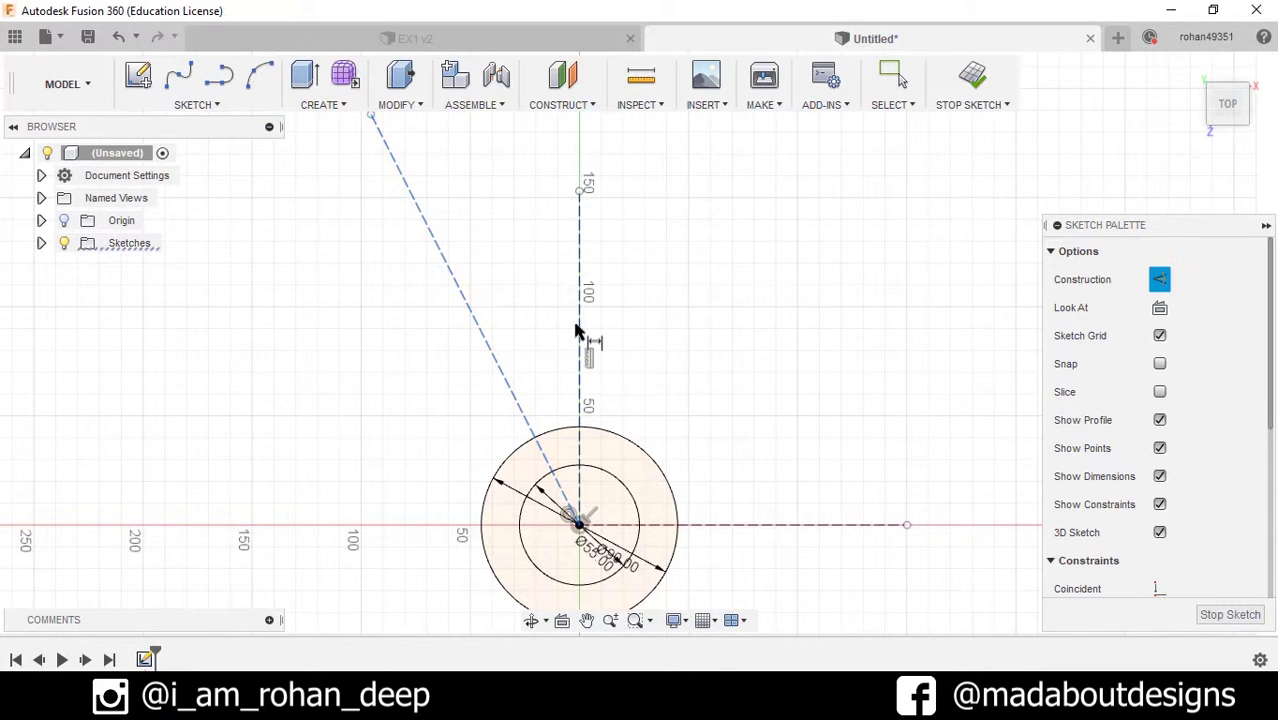
pyautogui.click(580, 335)
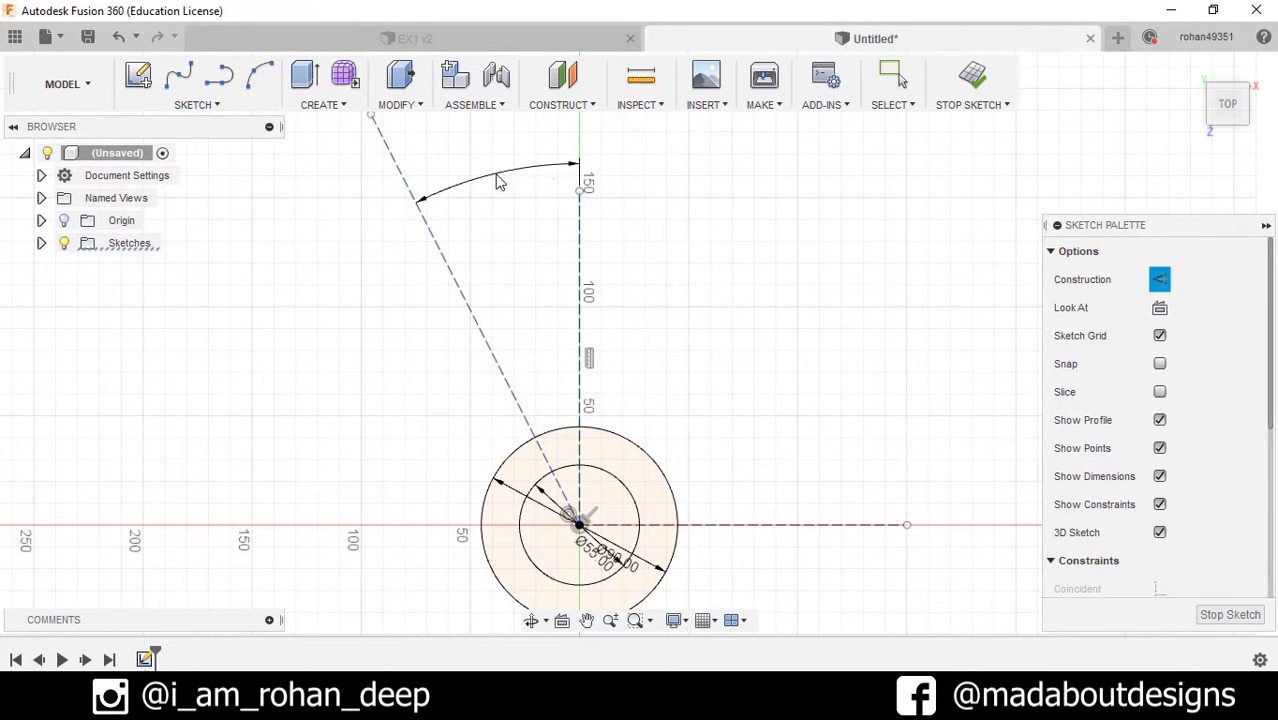
pyautogui.click(553, 184)
pyautogui.write('30')
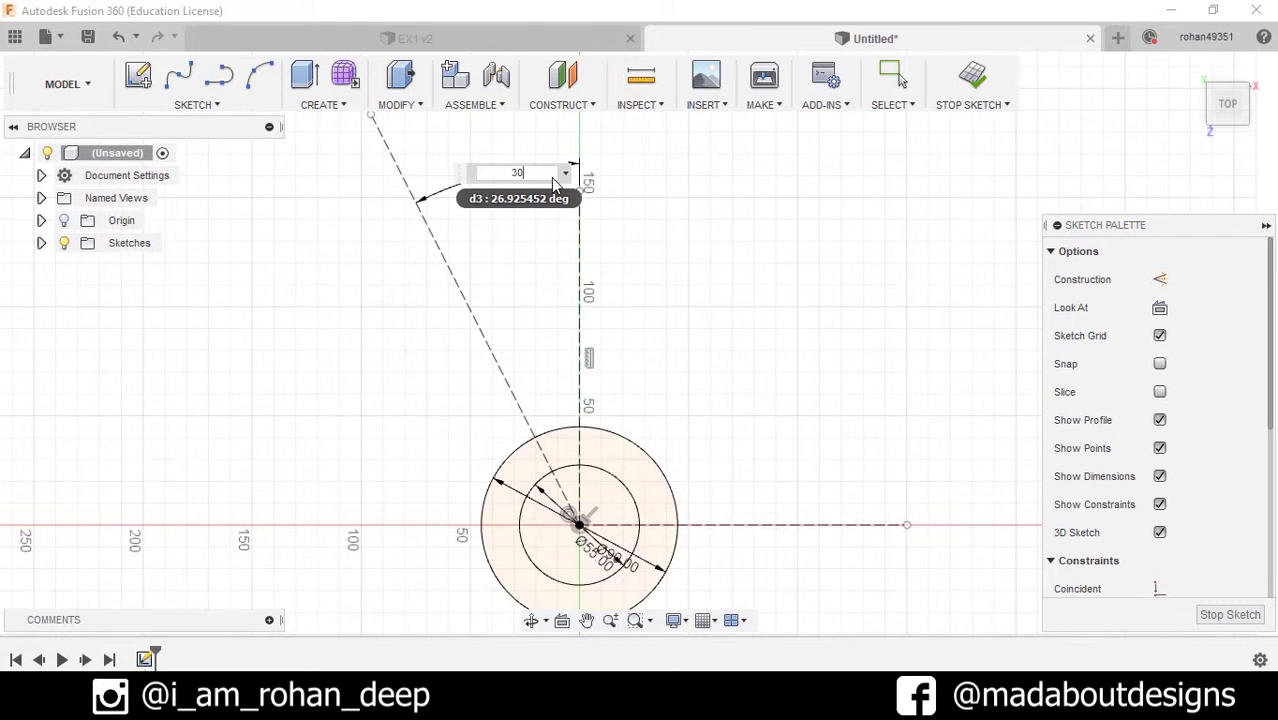
pyautogui.press('Return')
pyautogui.scroll(-2, 492, 299)
pyautogui.moveTo(492, 299); pyautogui.dragTo(478, 325, button='middle')
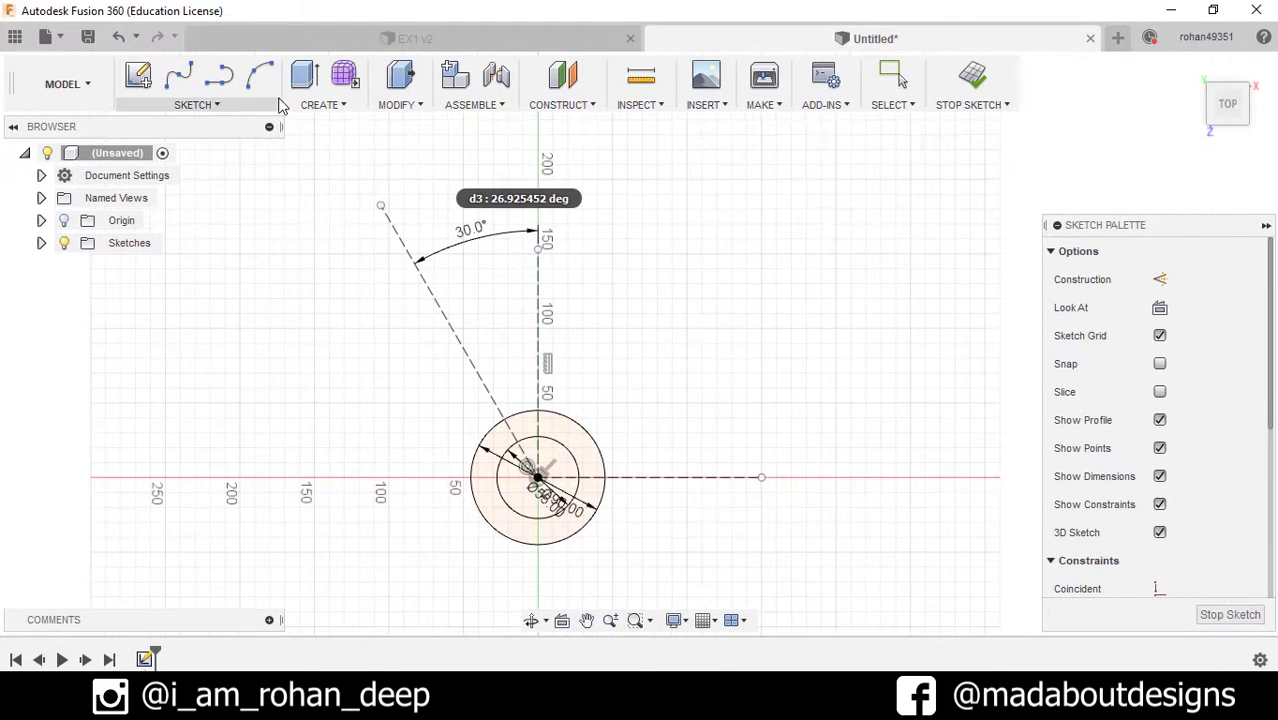
pyautogui.click(200, 104)
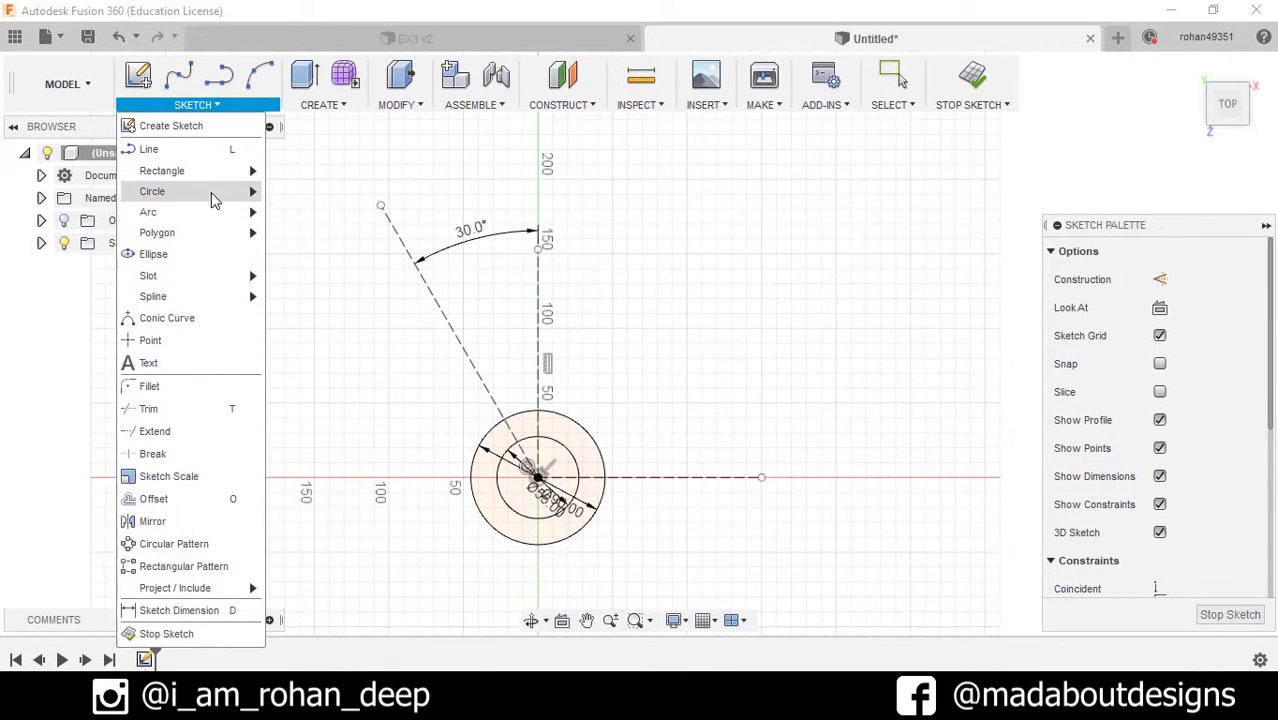
# - Draw a 20 mm diameter circle centred on the slanted construction line
pyautogui.moveTo(211, 194)
pyautogui.click(288, 194)
pyautogui.scroll(2, 481, 365)
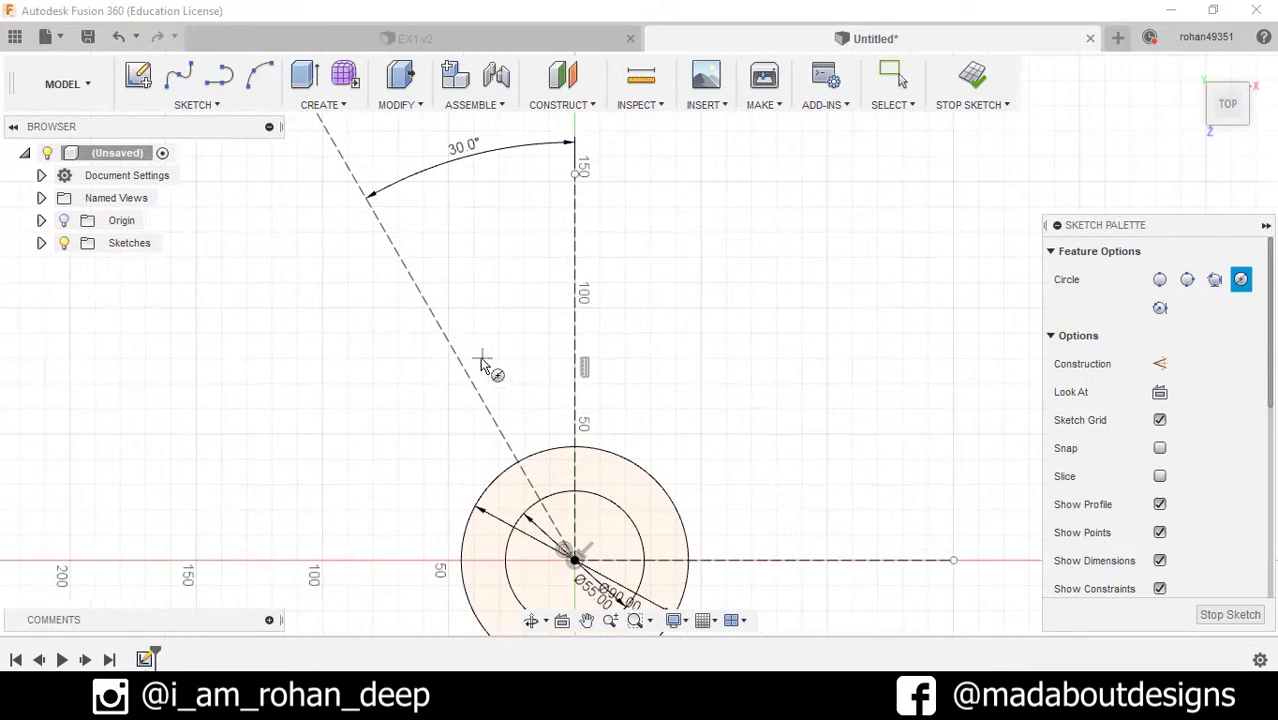
pyautogui.click(449, 342)
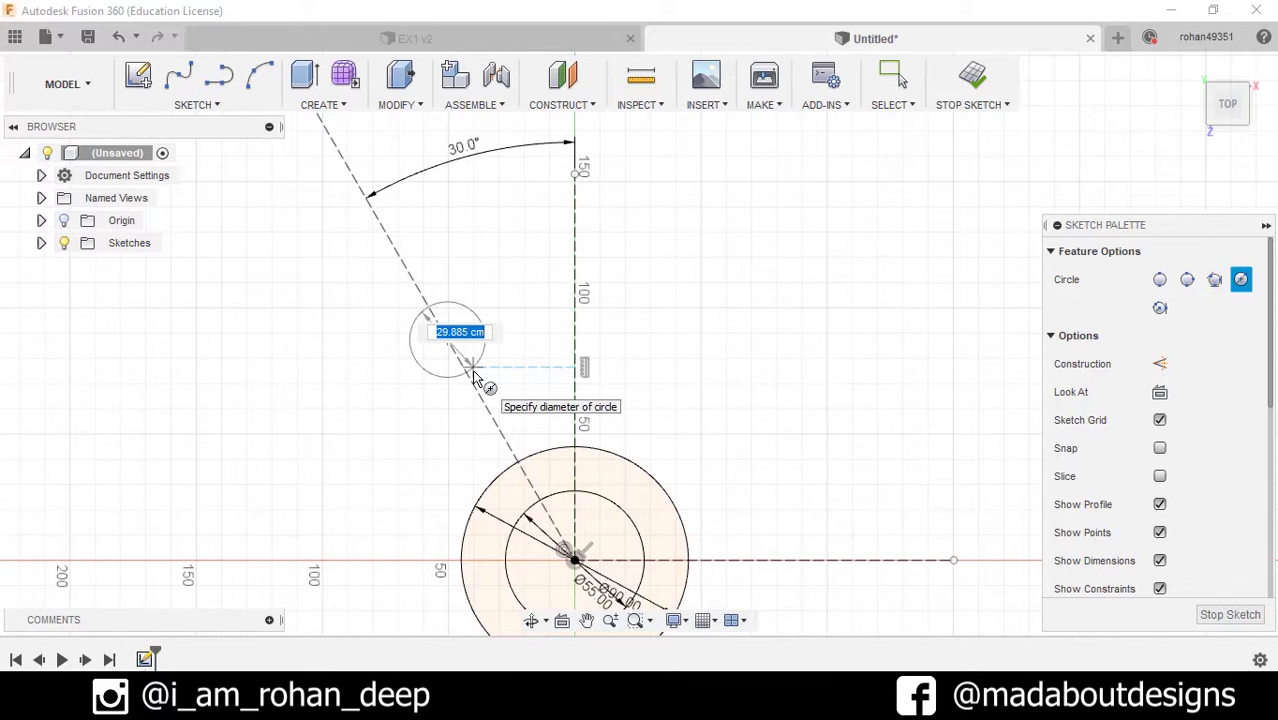
pyautogui.write('20')
pyautogui.press('Return')
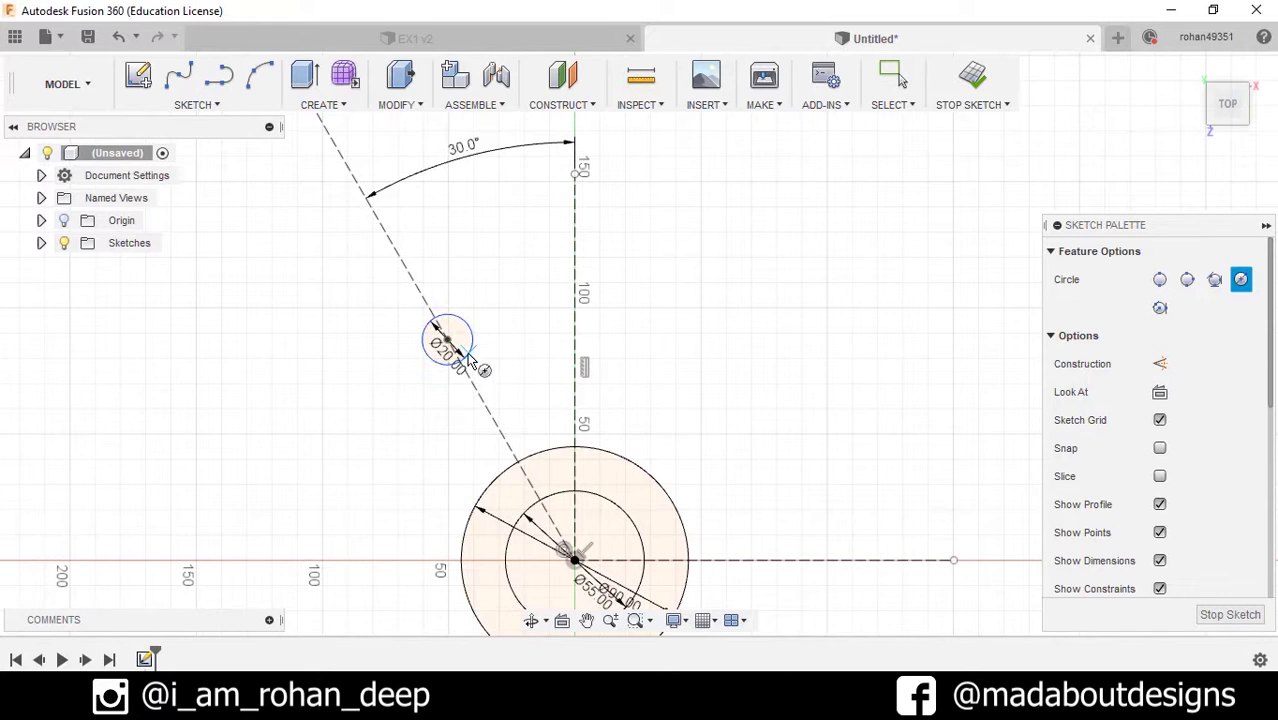
# - Add a concentric 36 diameter circle around the small circle's centre
pyautogui.click(447, 341)
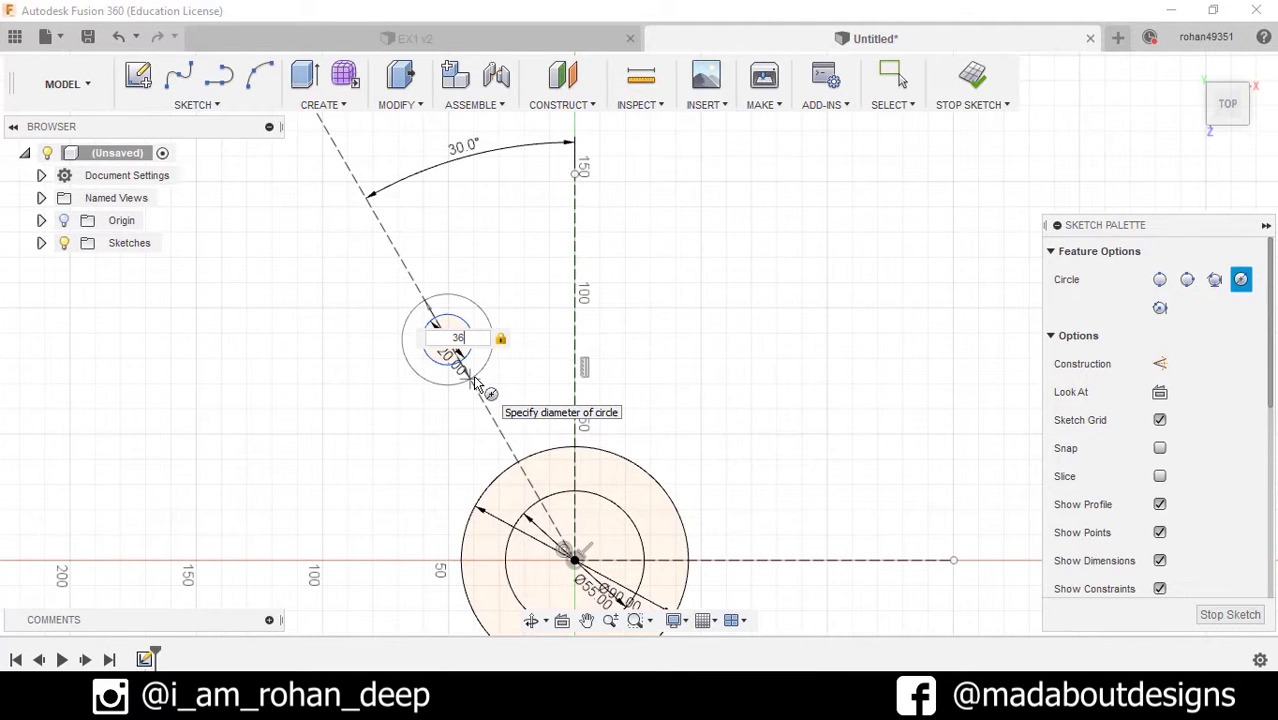
pyautogui.write('36')
pyautogui.press('Return')
pyautogui.press('Escape')
pyautogui.scroll(-2, 698, 418)
pyautogui.moveTo(696, 417)
pyautogui.mouseDown(button='middle')
pyautogui.moveTo(639, 388)
pyautogui.moveTo(657, 352)
pyautogui.mouseUp(button='middle')
pyautogui.scroll(3, 628, 388)
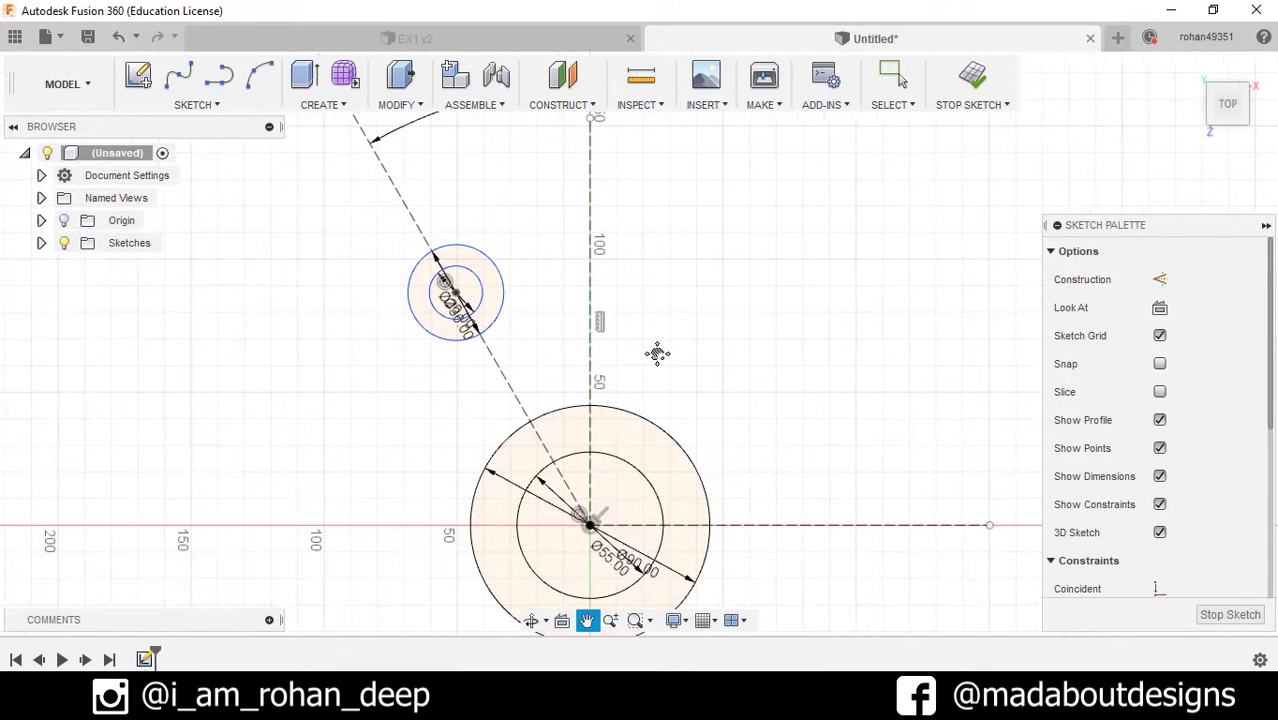
pyautogui.click(234, 108)
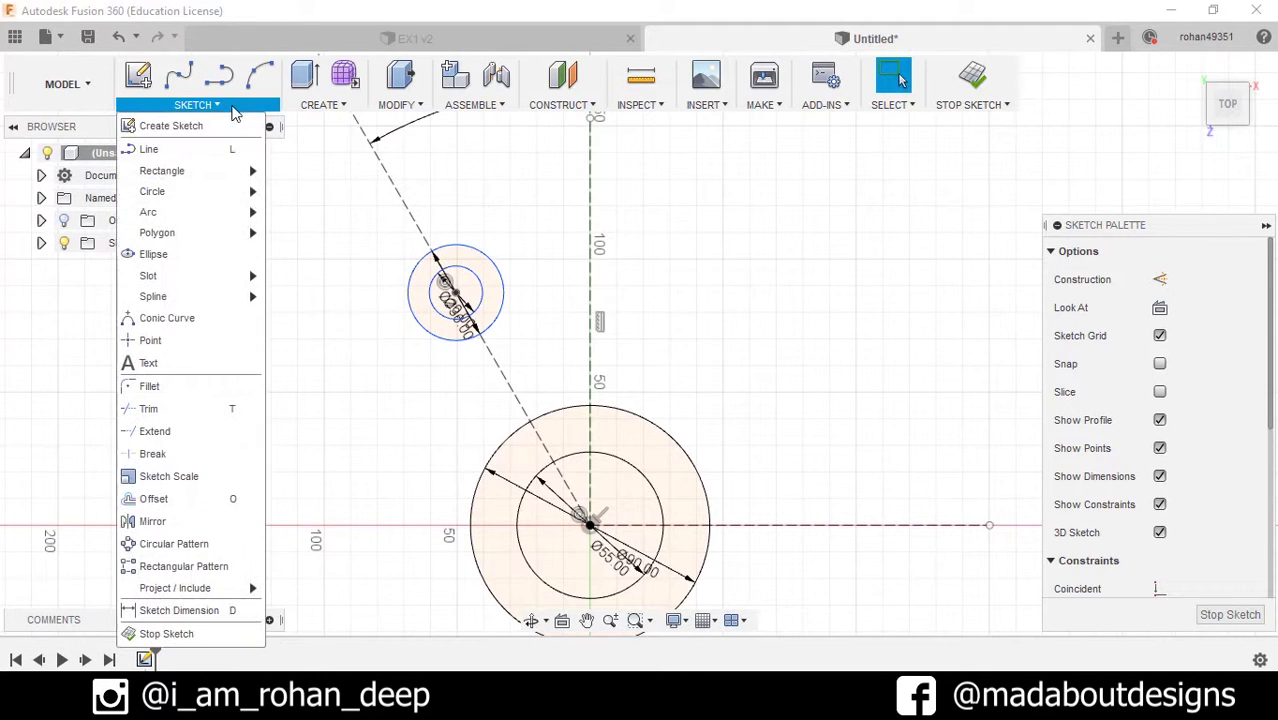
# - Dimension the lug circles' centre 60 mm from the origin along the 30° line
pyautogui.click(203, 610)
pyautogui.scroll(3, 470, 290)
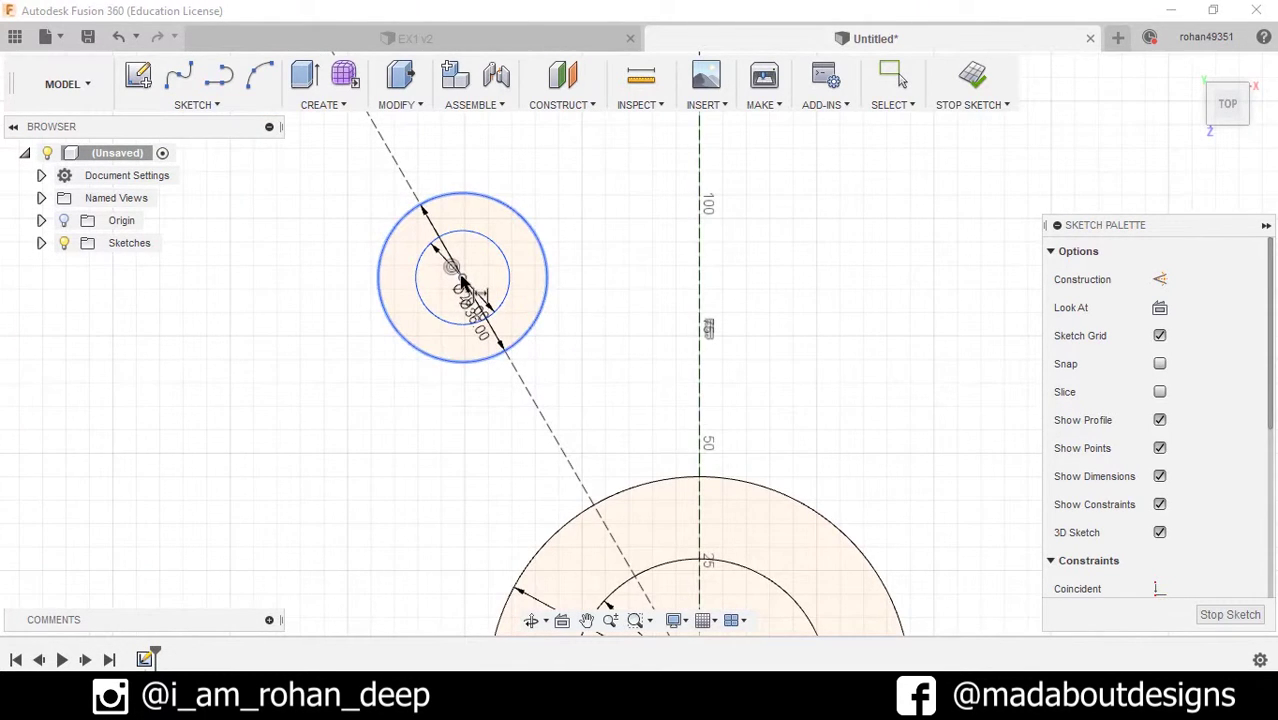
pyautogui.scroll(-3, 613, 391)
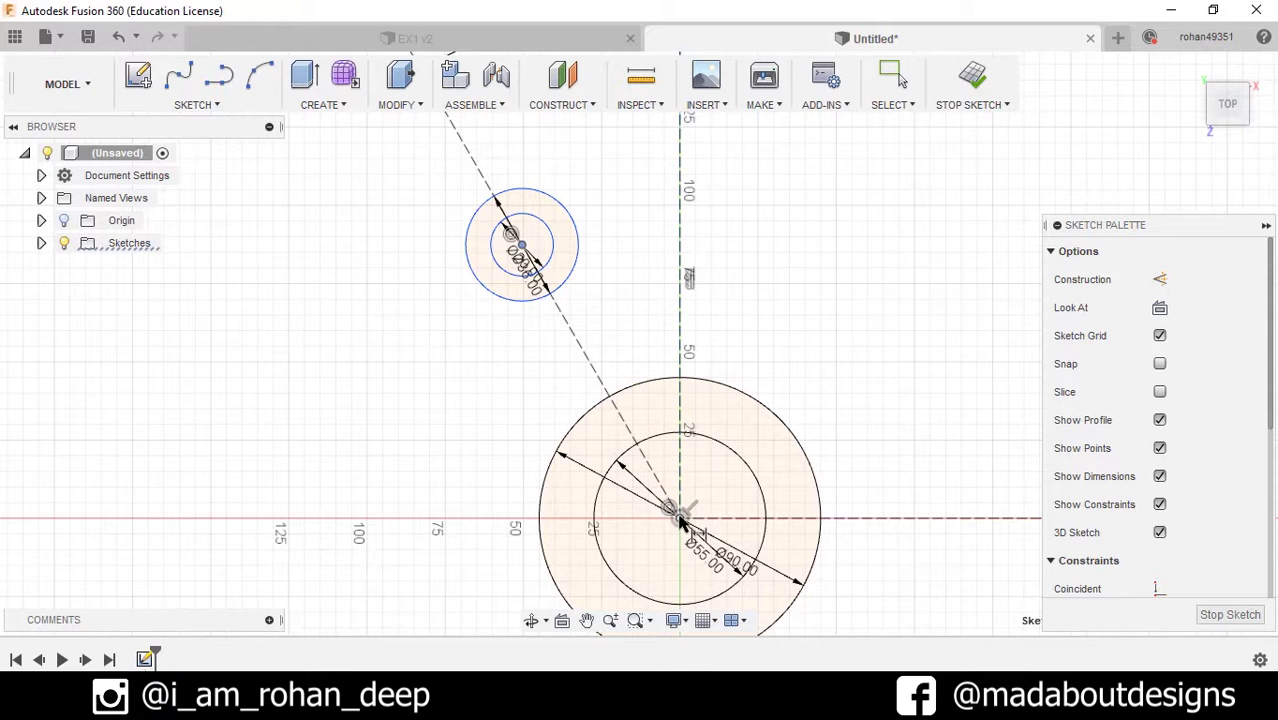
pyautogui.click(680, 518)
pyautogui.click(442, 531)
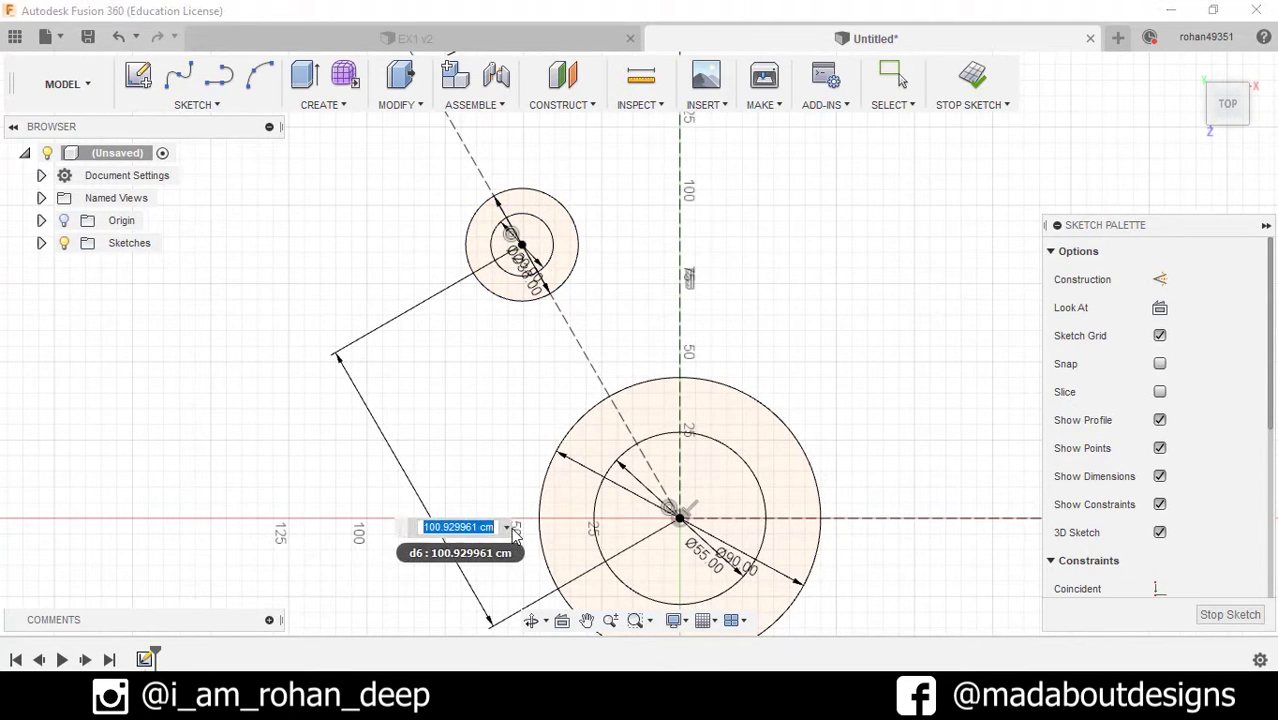
pyautogui.write('60')
pyautogui.press('Return')
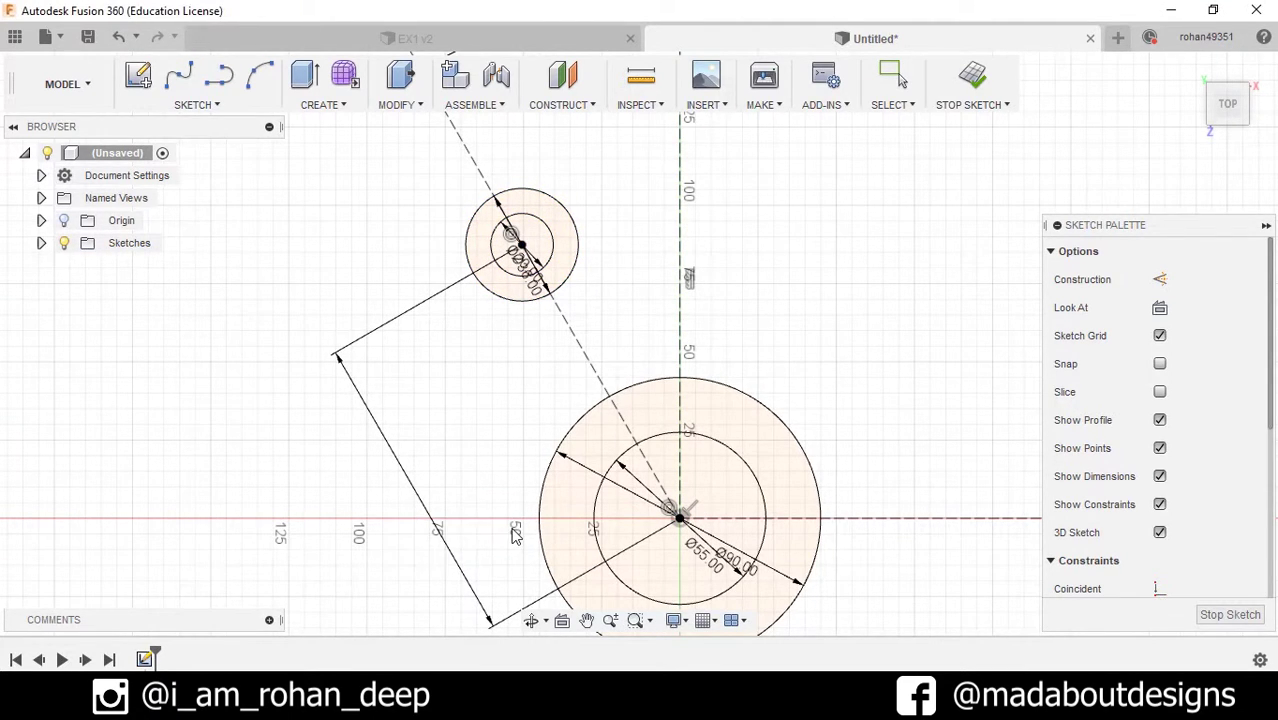
pyautogui.moveTo(490, 465); pyautogui.dragTo(397, 422, button='middle')
pyautogui.scroll(2, 519, 386)
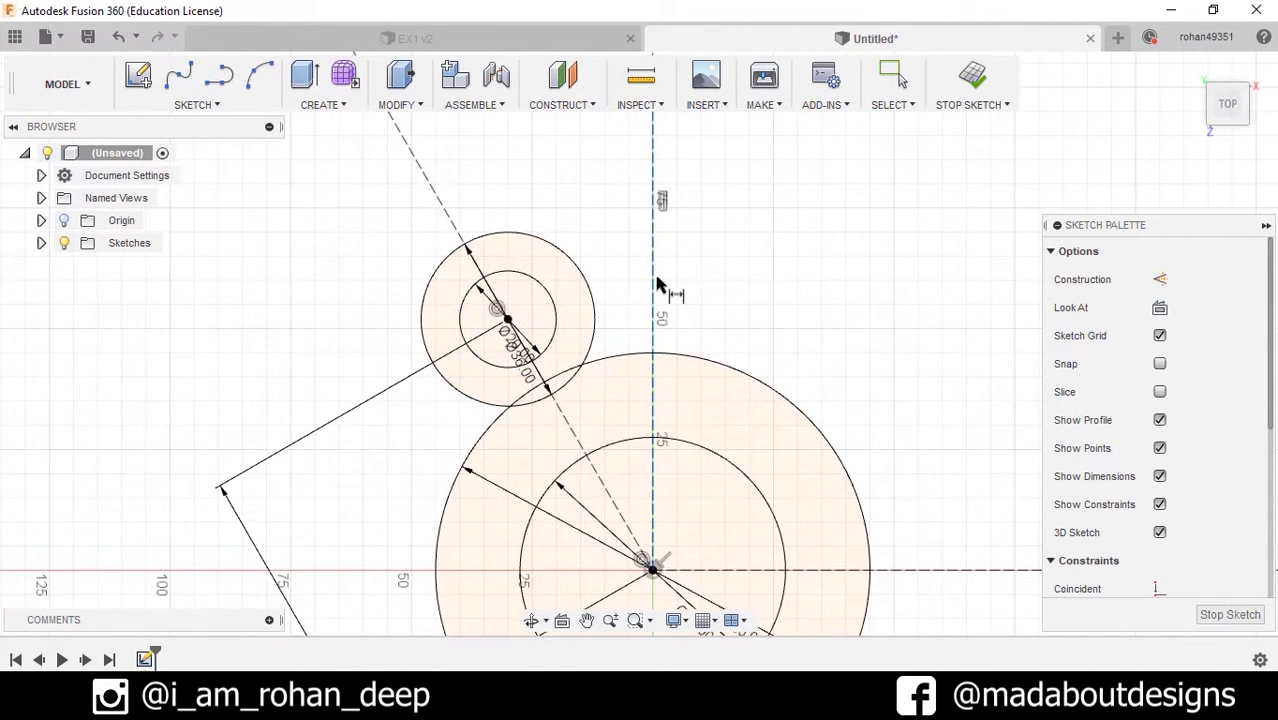
pyautogui.scroll(-3, 665, 265)
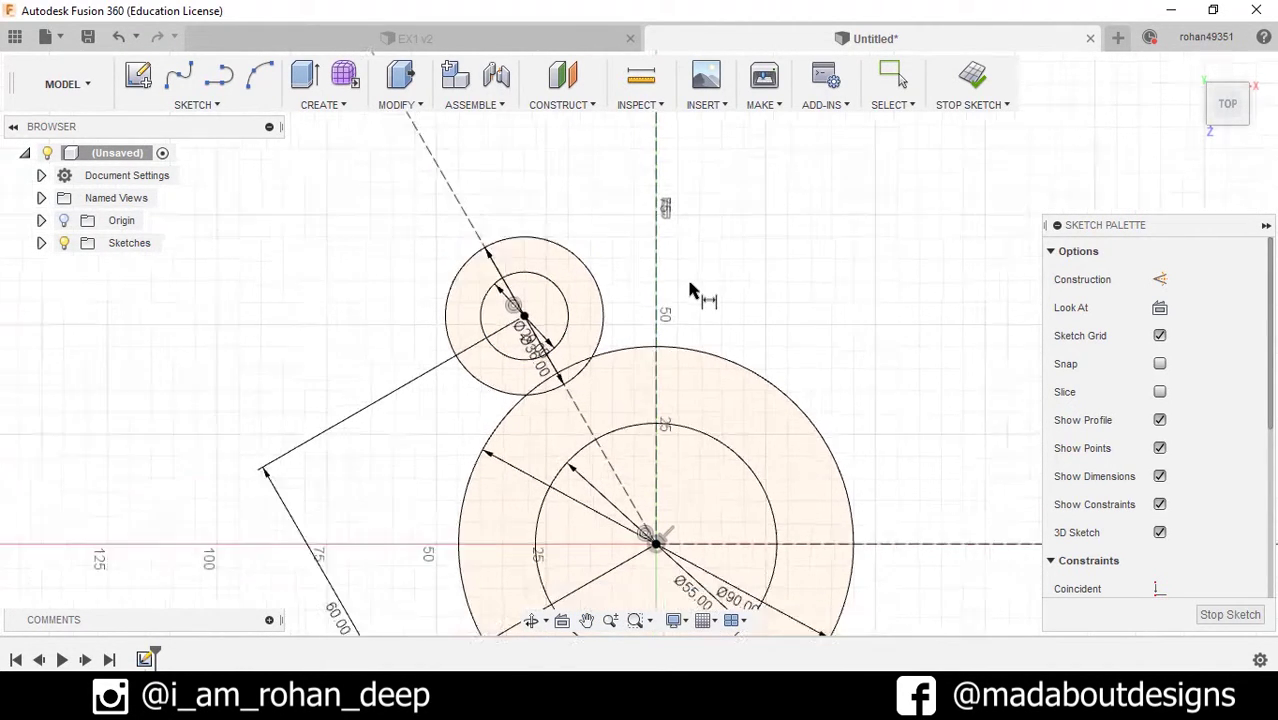
# - Mirror the outer and inner lug circles across the vertical construction line
pyautogui.click(200, 105)
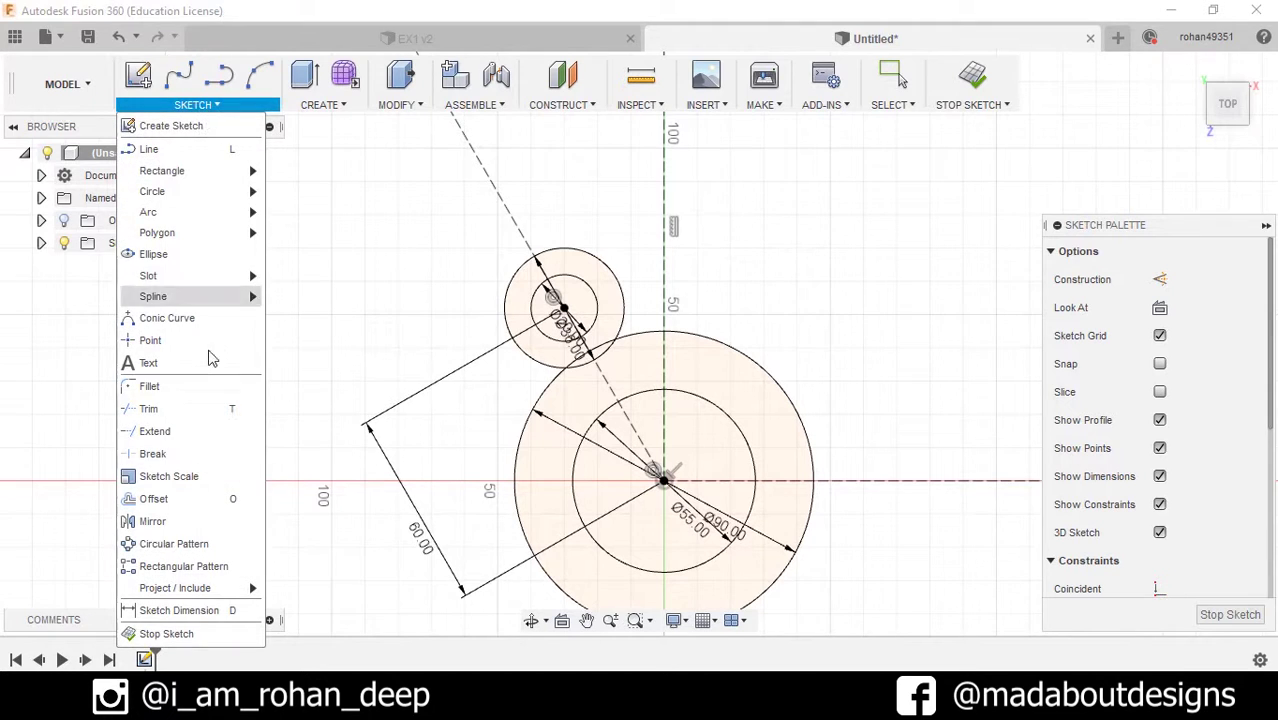
pyautogui.click(197, 527)
pyautogui.scroll(2, 790, 272)
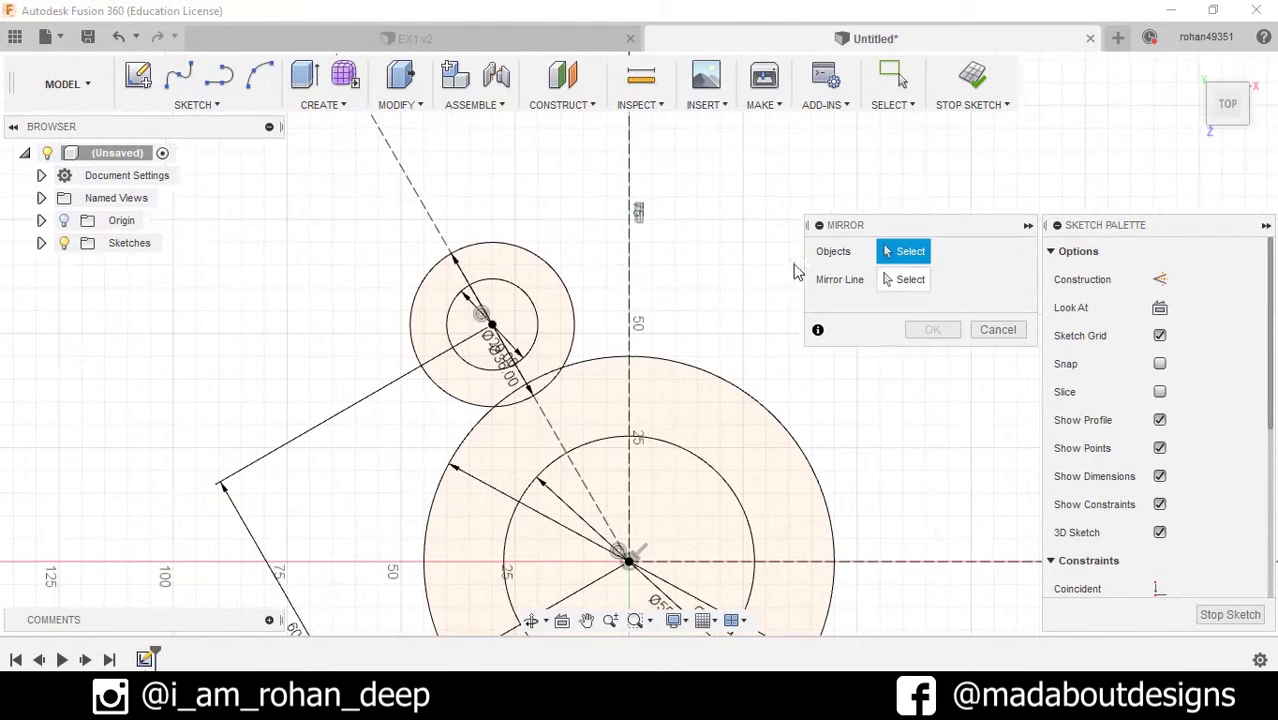
pyautogui.click(531, 258)
pyautogui.click(511, 286)
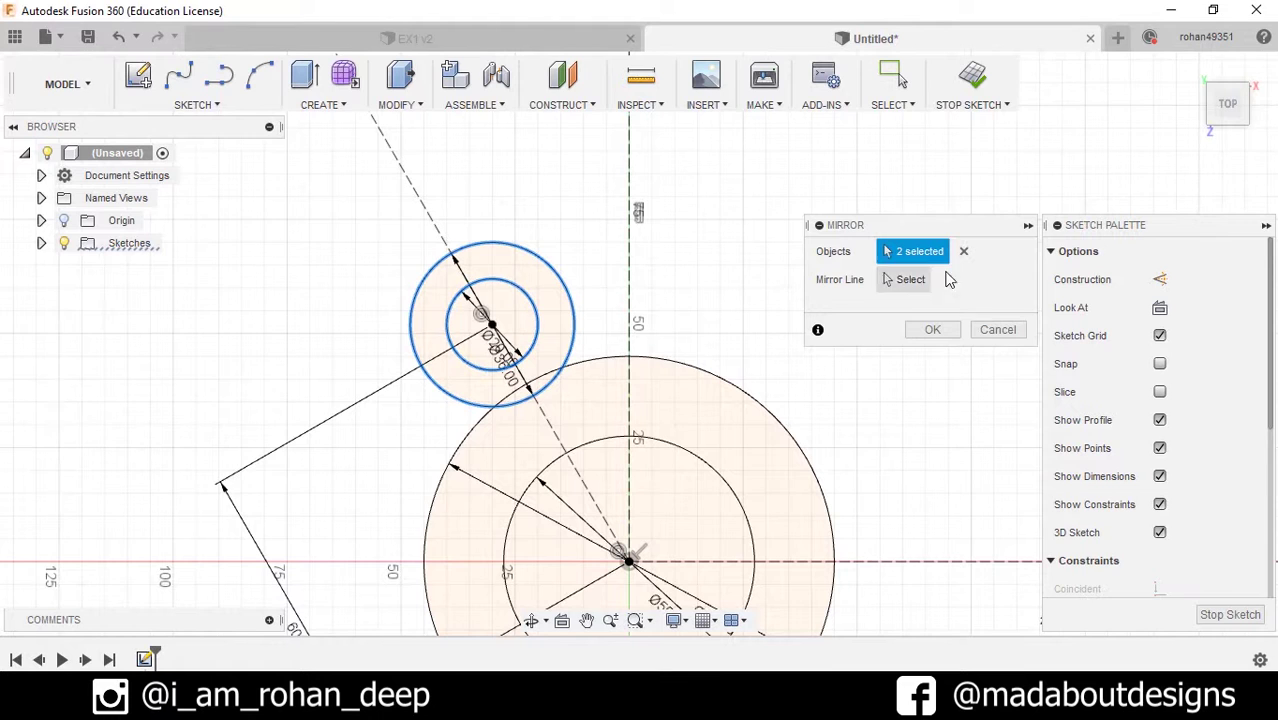
pyautogui.click(905, 285)
pyautogui.scroll(-2, 757, 287)
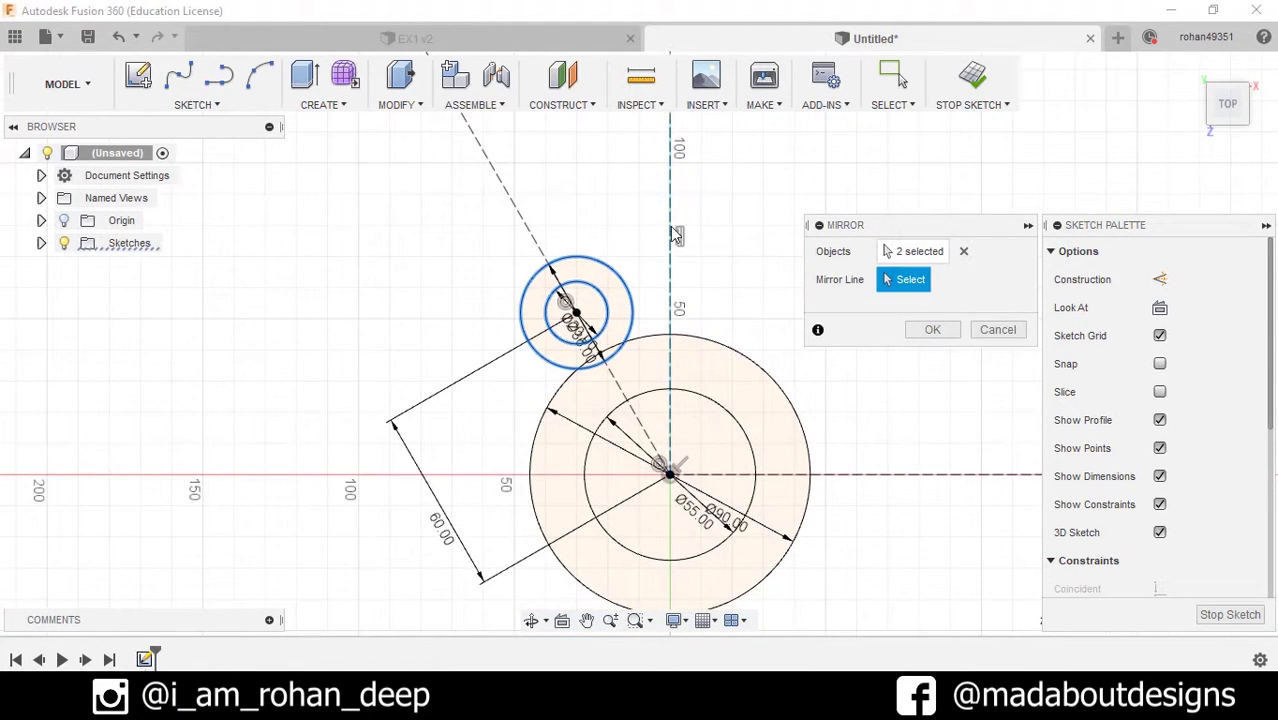
pyautogui.moveTo(695, 237); pyautogui.dragTo(580, 257, button='middle')
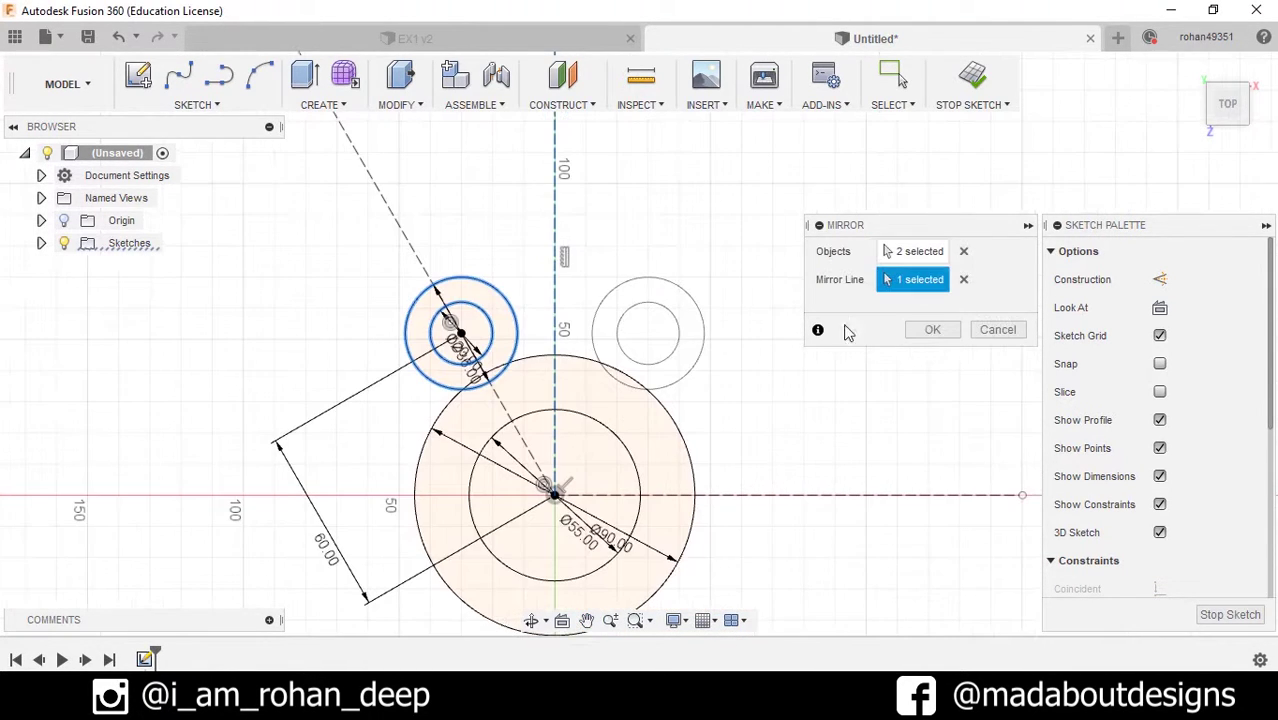
pyautogui.click(931, 333)
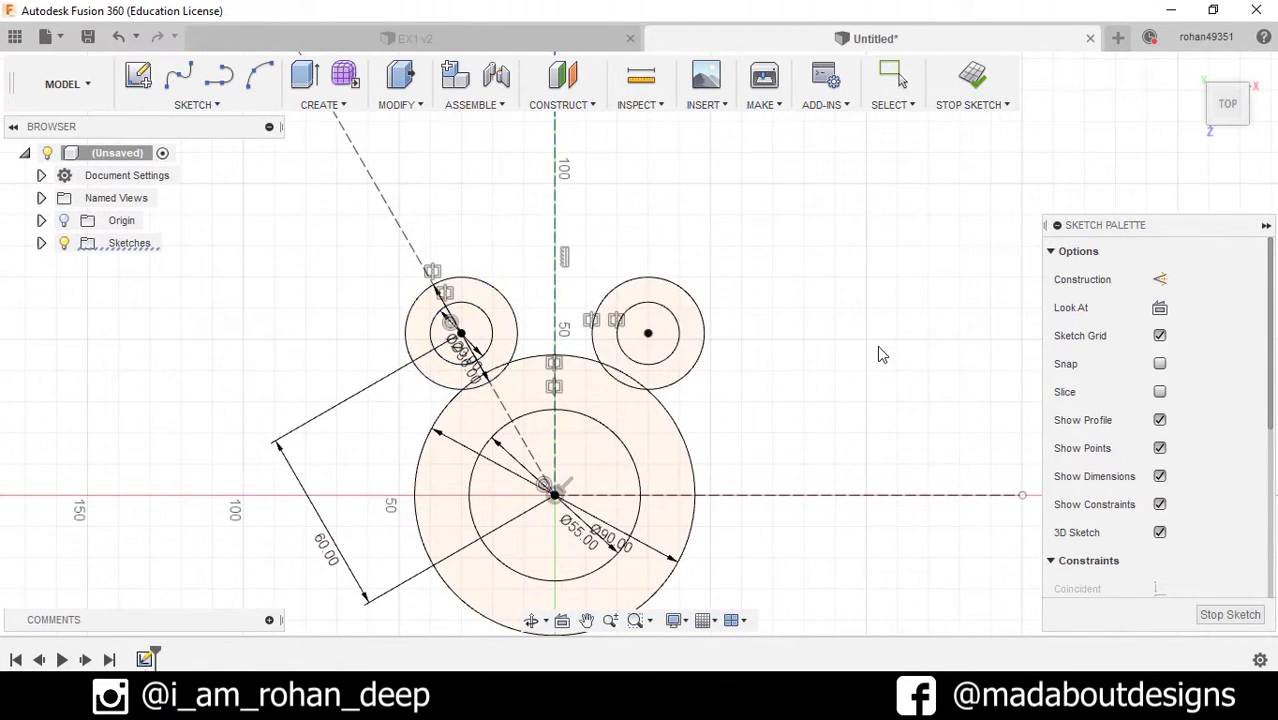
pyautogui.click(229, 107)
# - Draw a three-point arc bridging the left and right lug circles at the top
pyautogui.moveTo(218, 220)
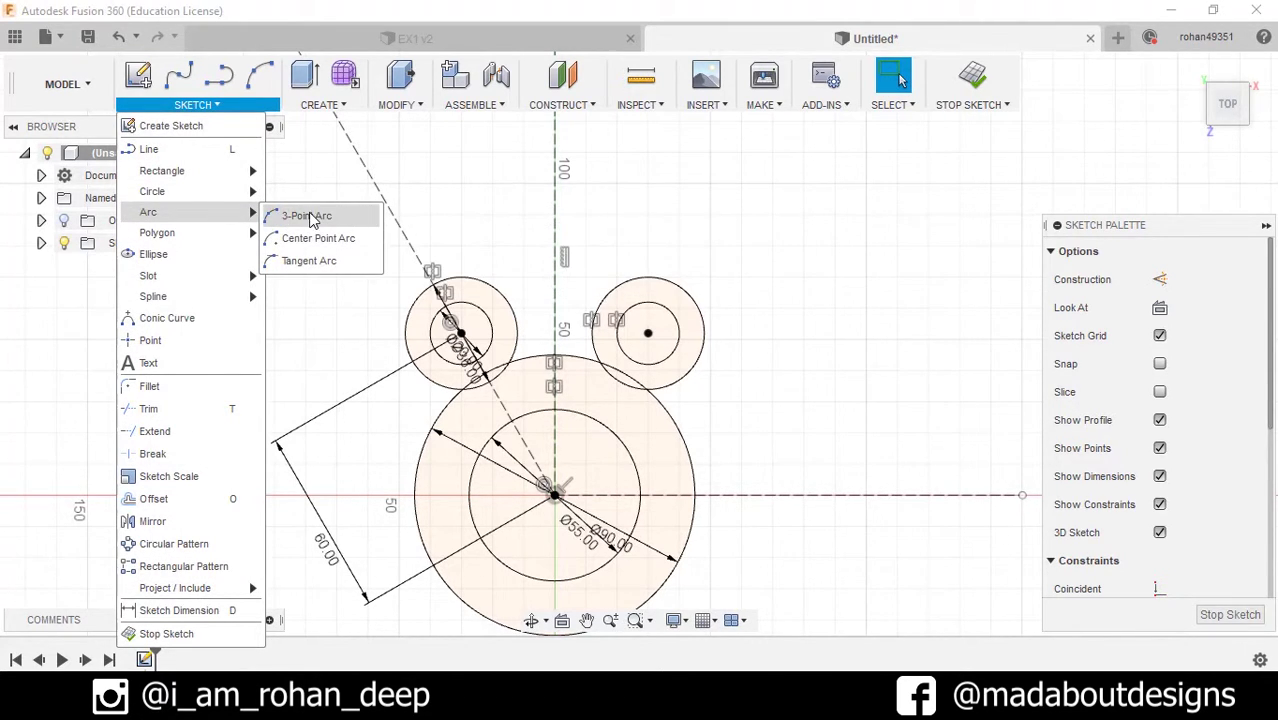
pyautogui.click(312, 219)
pyautogui.scroll(3, 492, 274)
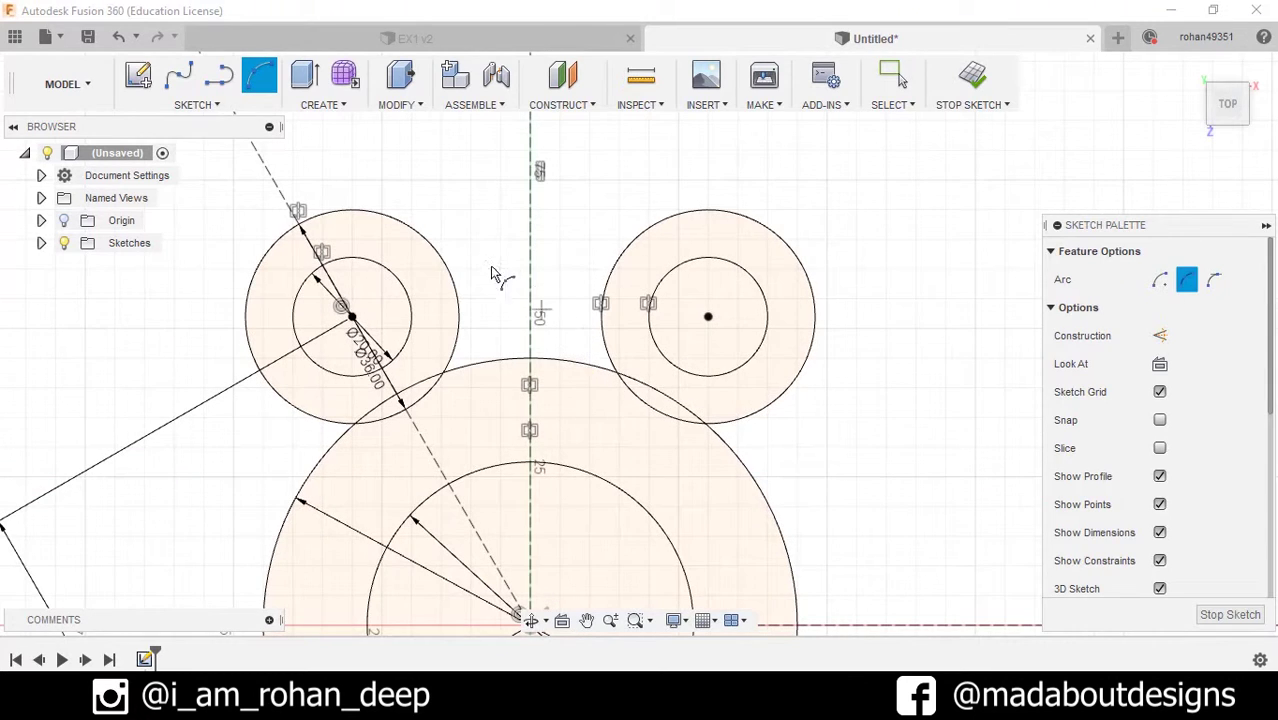
pyautogui.click(432, 248)
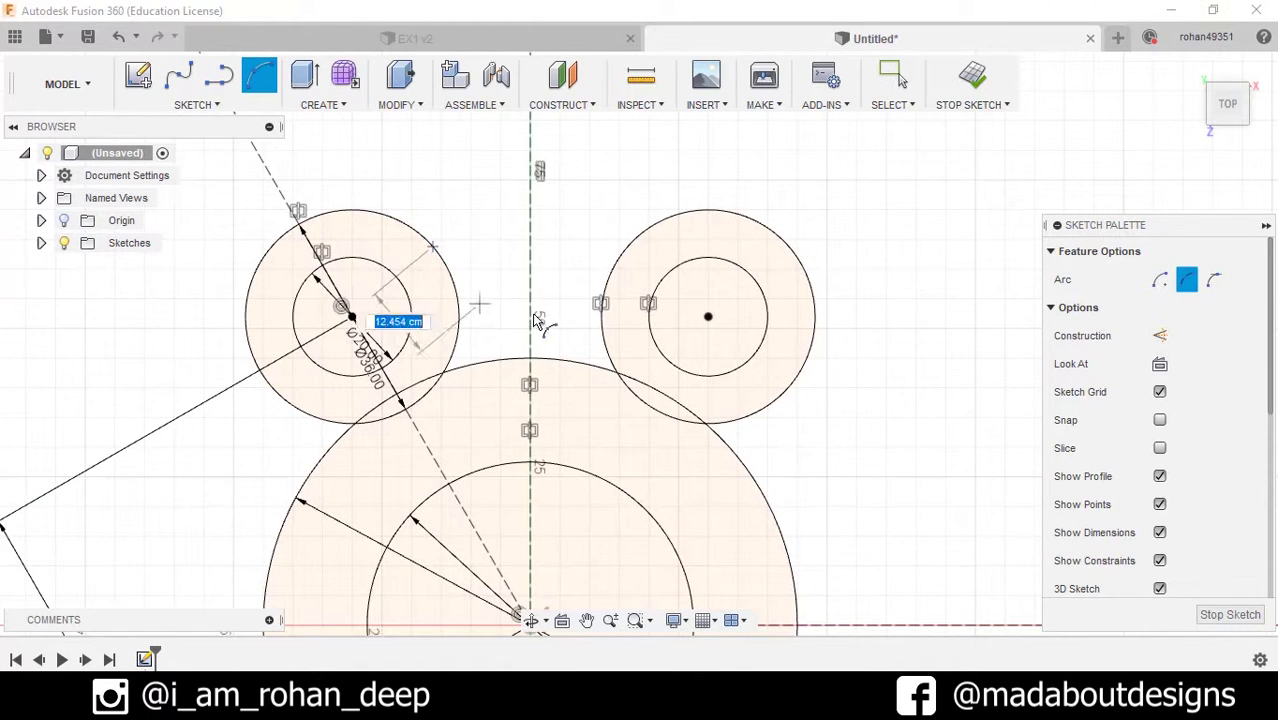
pyautogui.click(624, 259)
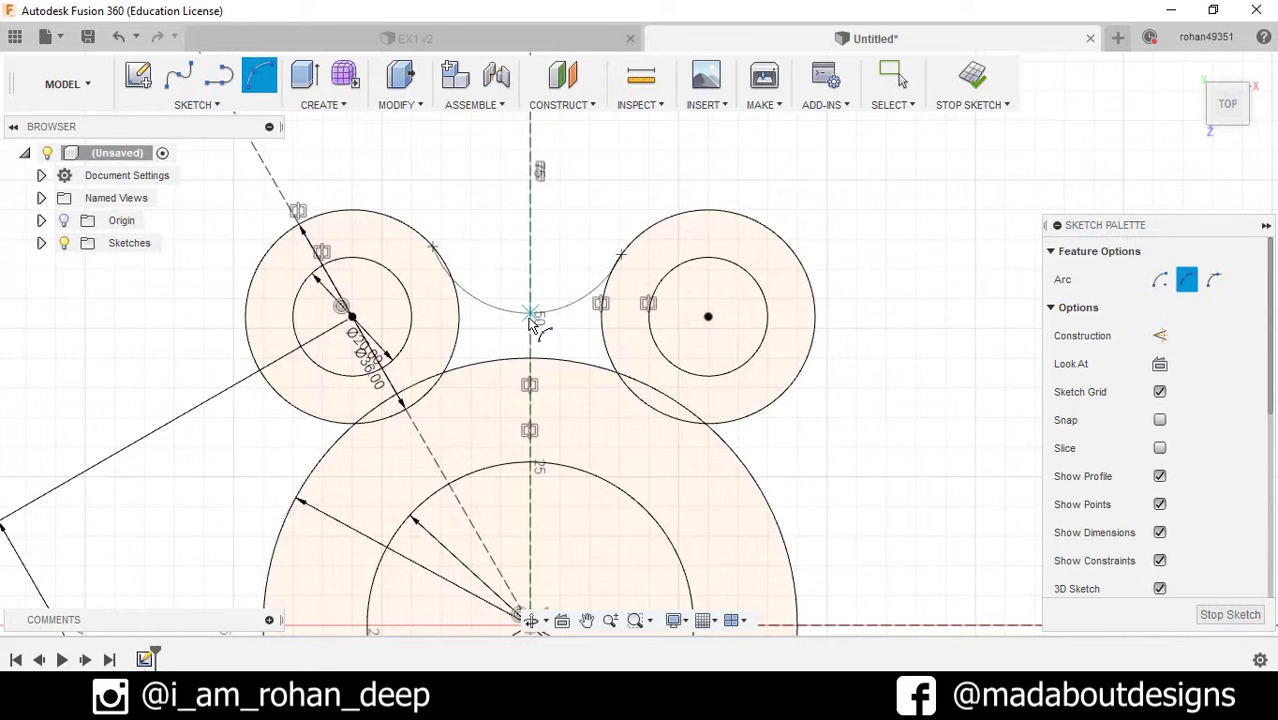
pyautogui.click(528, 287)
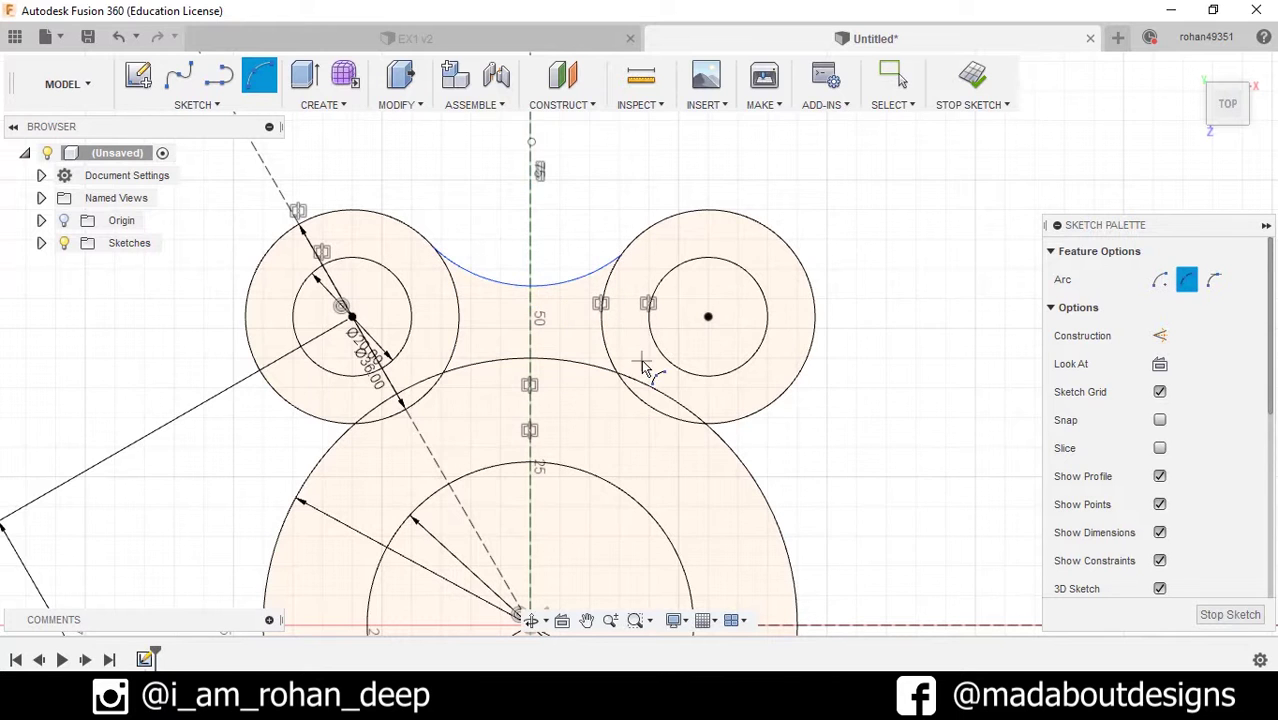
pyautogui.scroll(-2, 670, 470)
pyautogui.scroll(4, 464, 393)
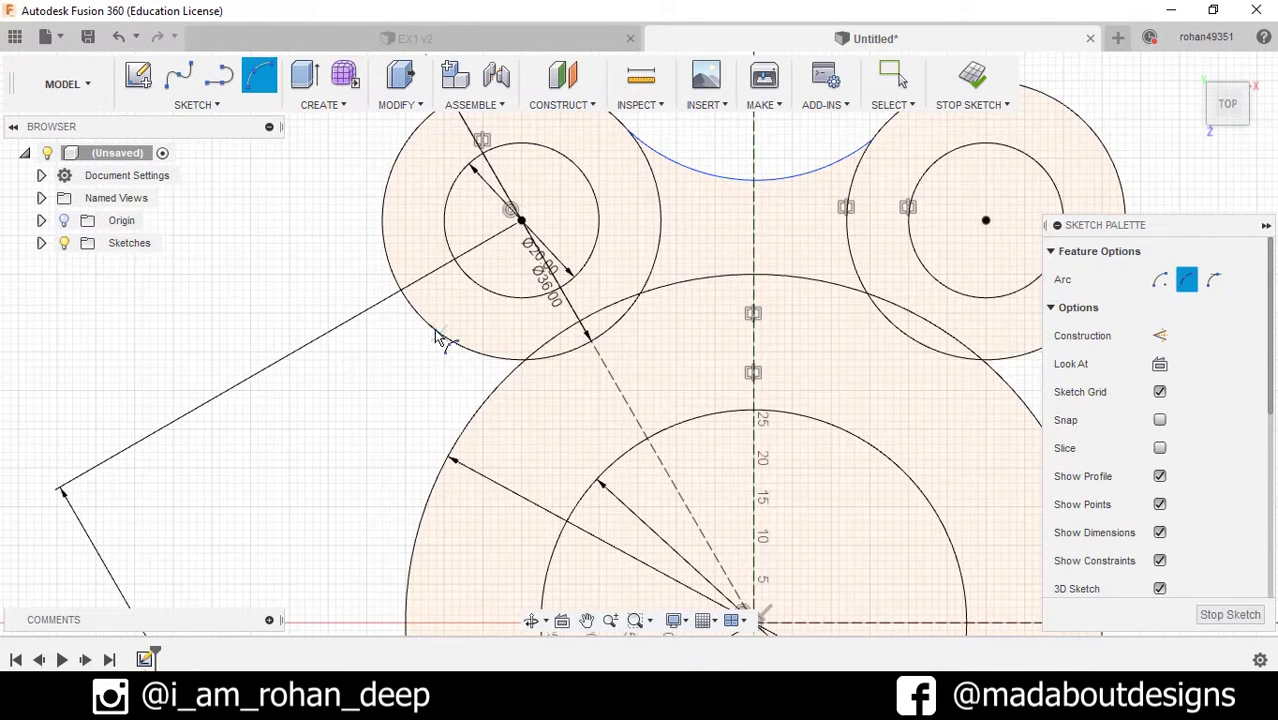
# - Draw a second three-point arc joining the left lug circle to the central circle
pyautogui.click(433, 329)
pyautogui.click(433, 484)
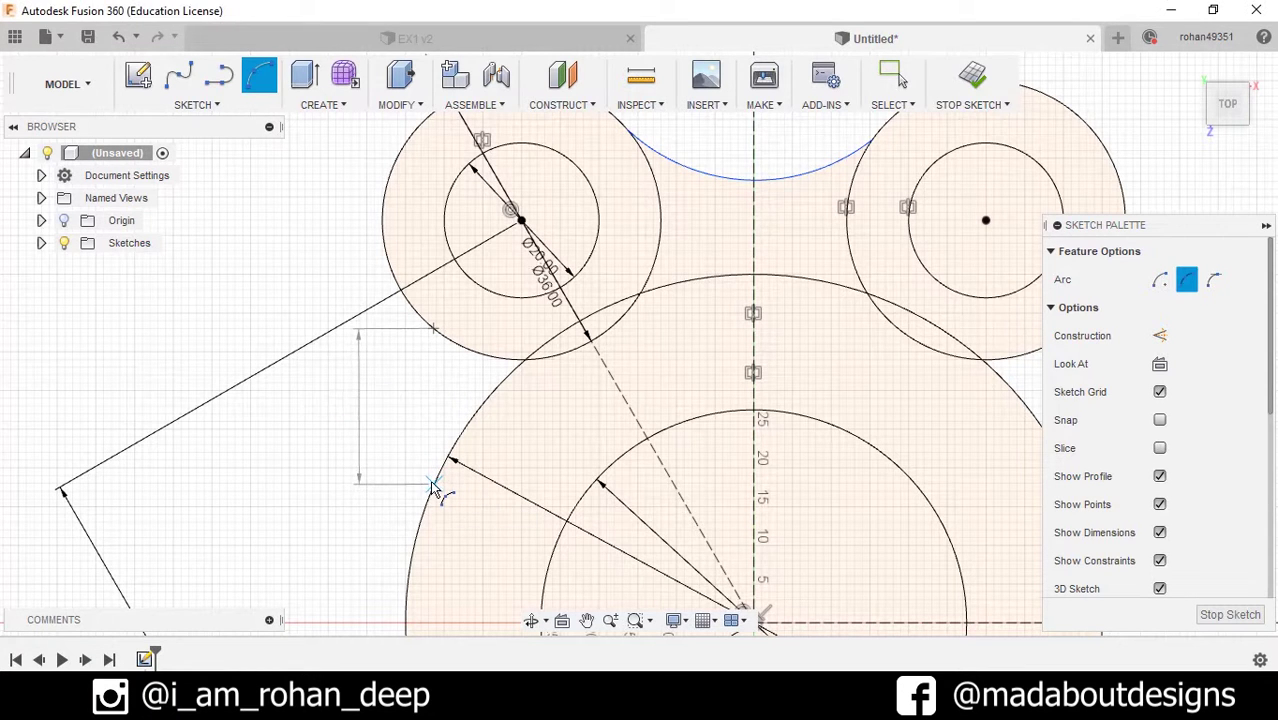
pyautogui.click(460, 408)
pyautogui.scroll(-2, 362, 408)
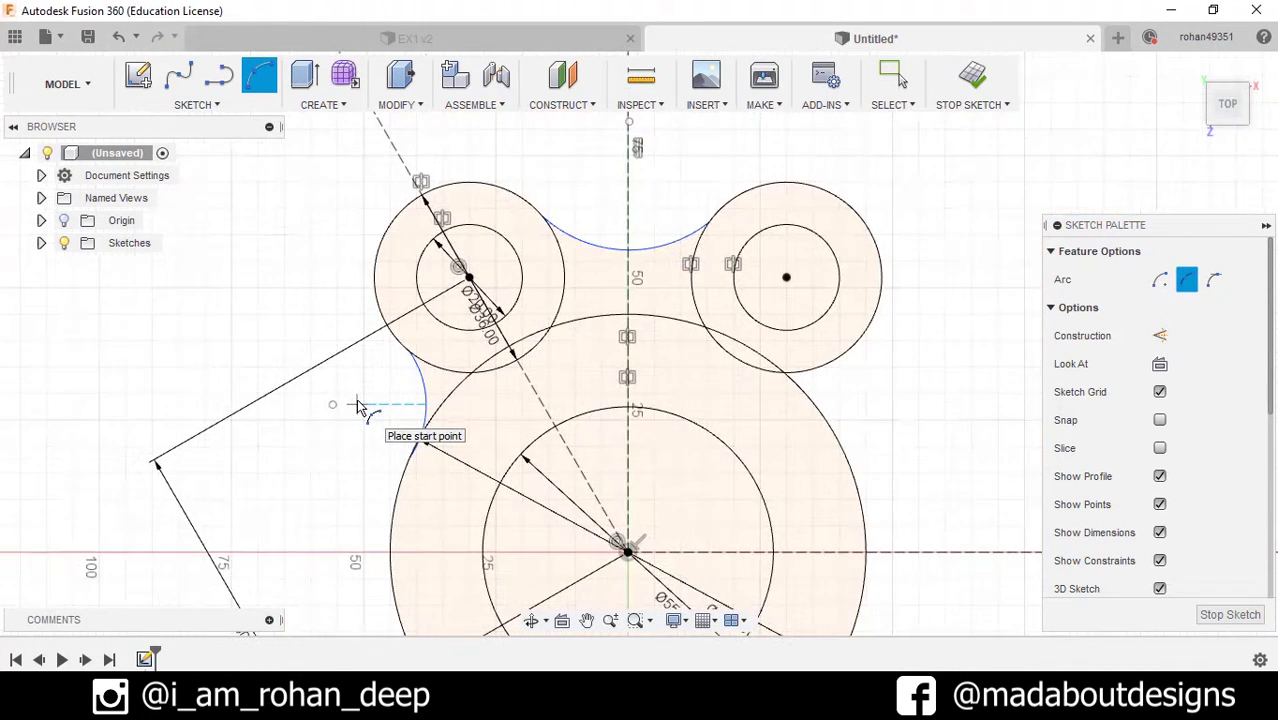
pyautogui.scroll(1, 330, 415)
# - Make the top arc tangent to both the upper-left and right lug circles
pyautogui.press('Escape')
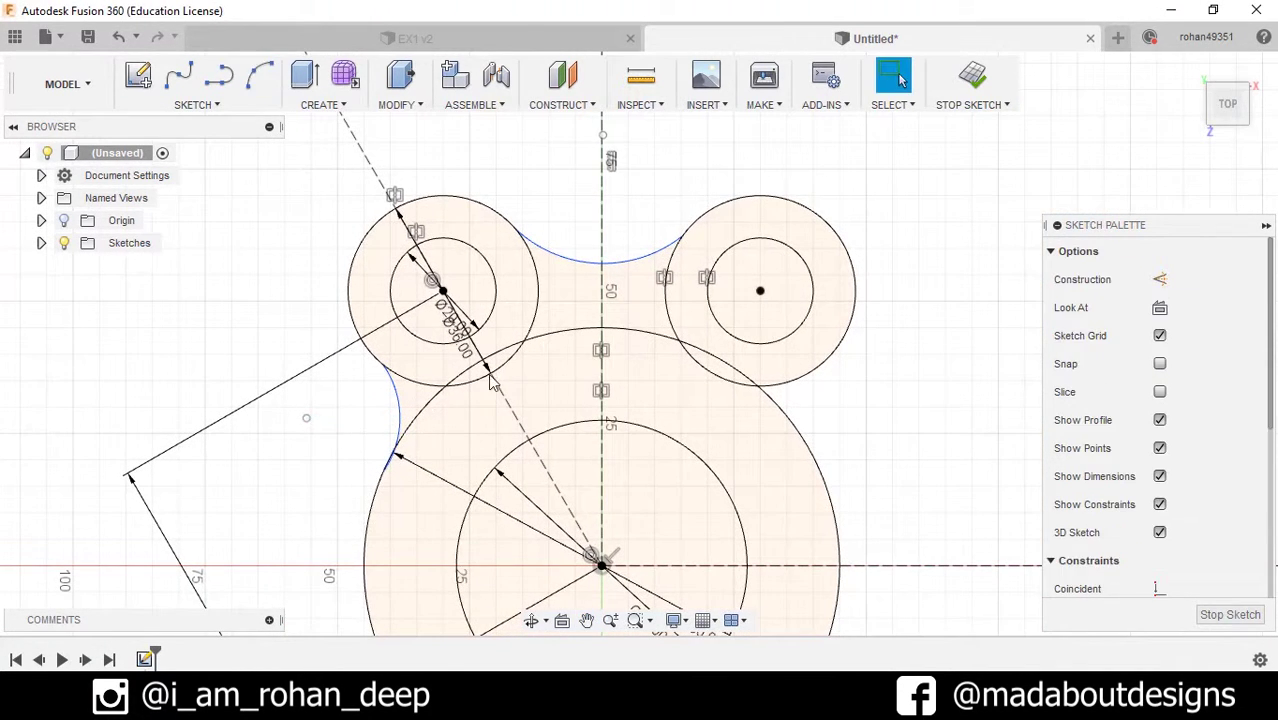
pyautogui.scroll(2, 533, 275)
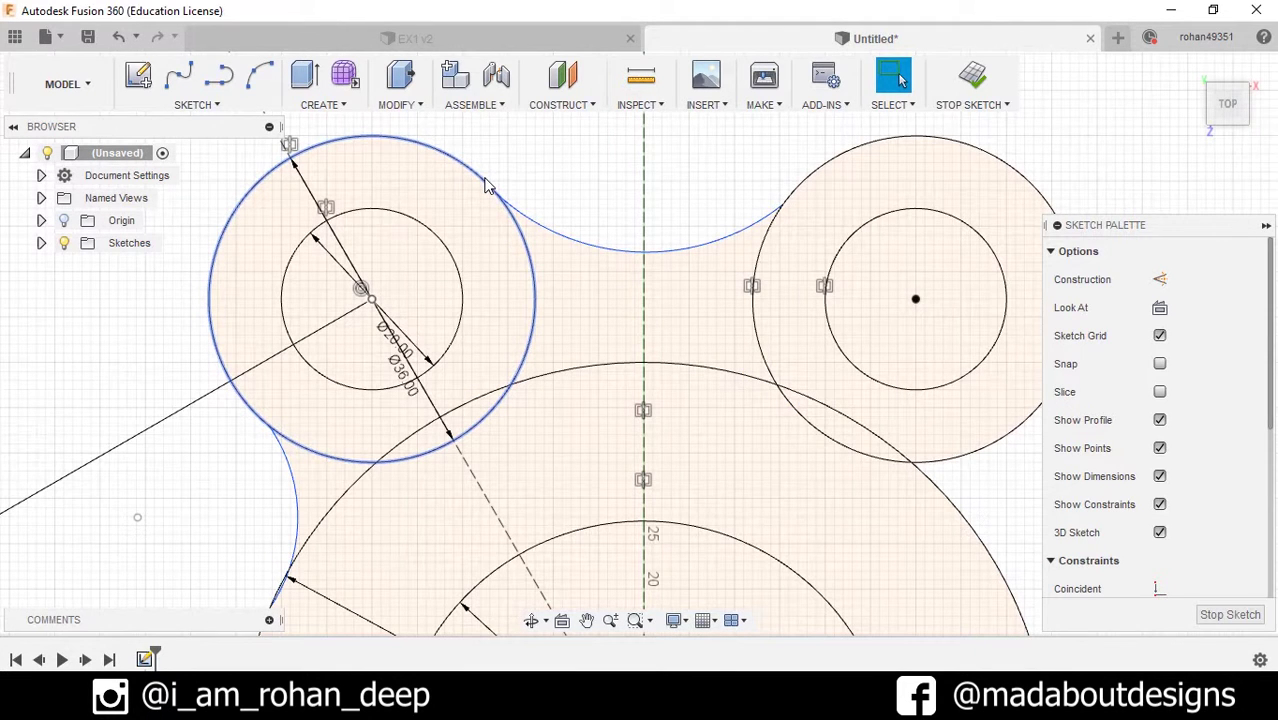
pyautogui.click(488, 186)
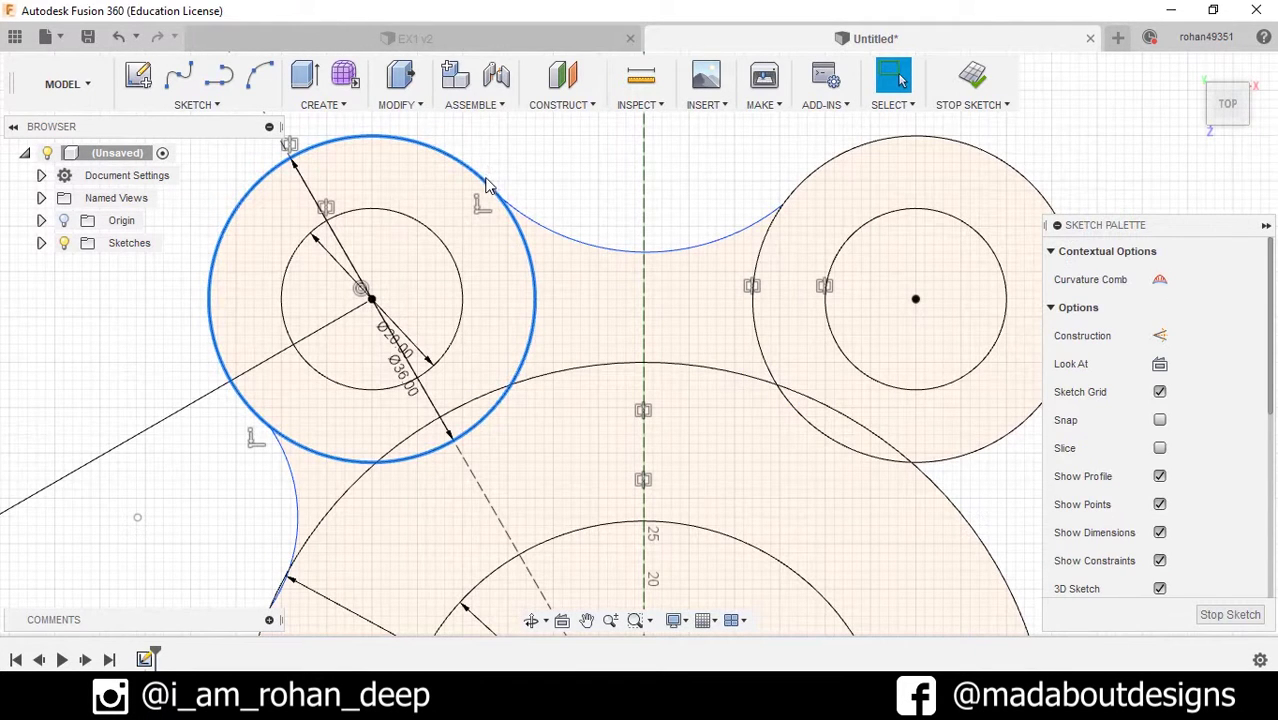
pyautogui.click(577, 247)
pyautogui.scroll(-5, 1111, 489)
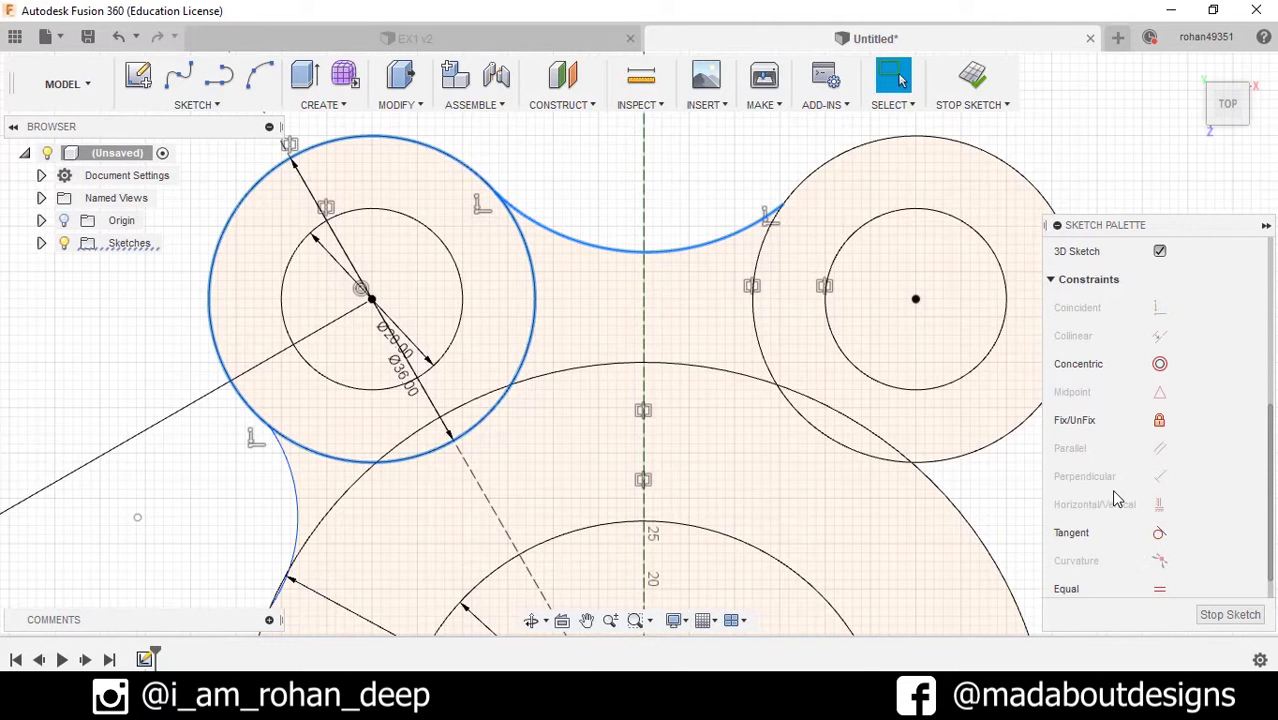
pyautogui.click(1159, 532)
pyautogui.scroll(5, 1163, 540)
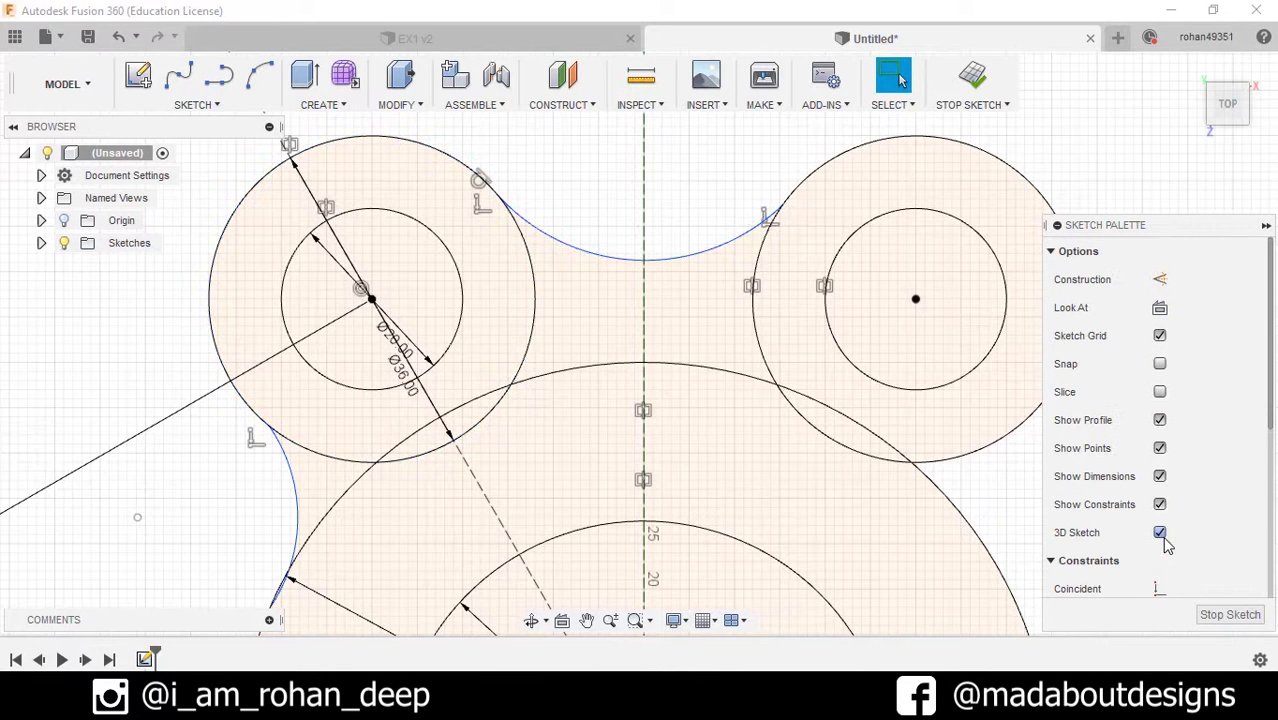
pyautogui.moveTo(730, 198); pyautogui.dragTo(628, 262, button='middle')
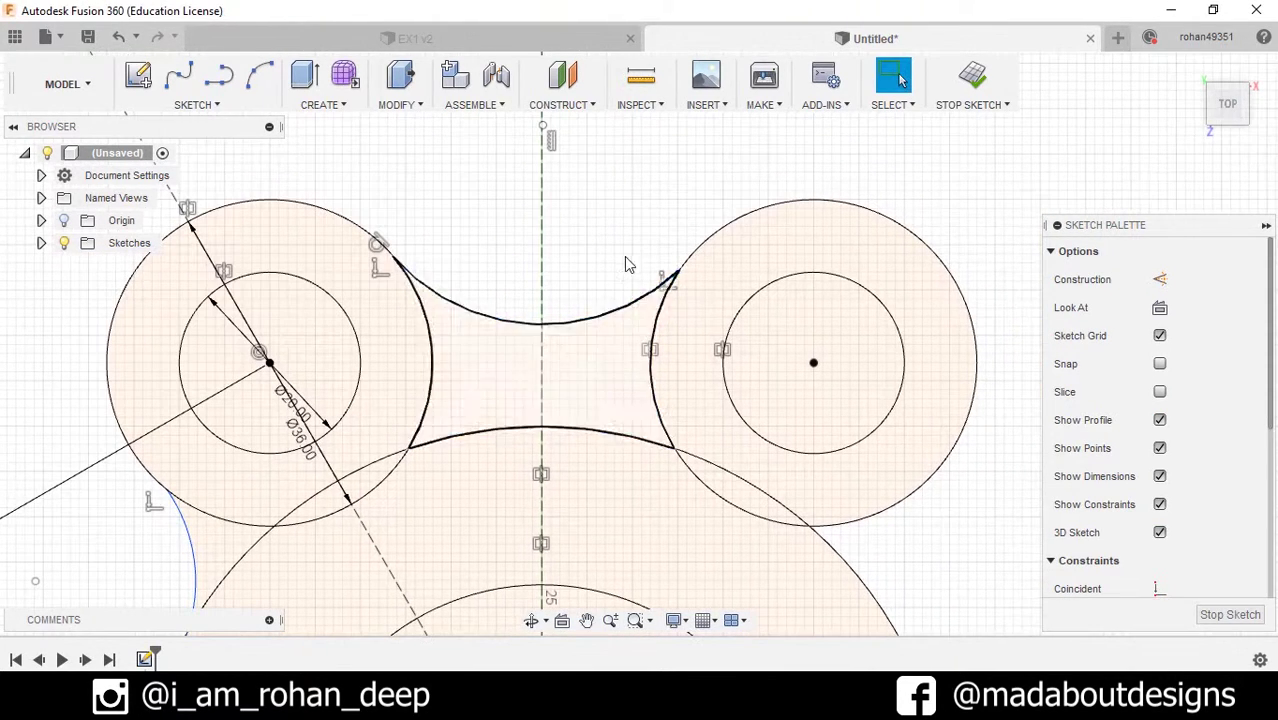
pyautogui.click(614, 316)
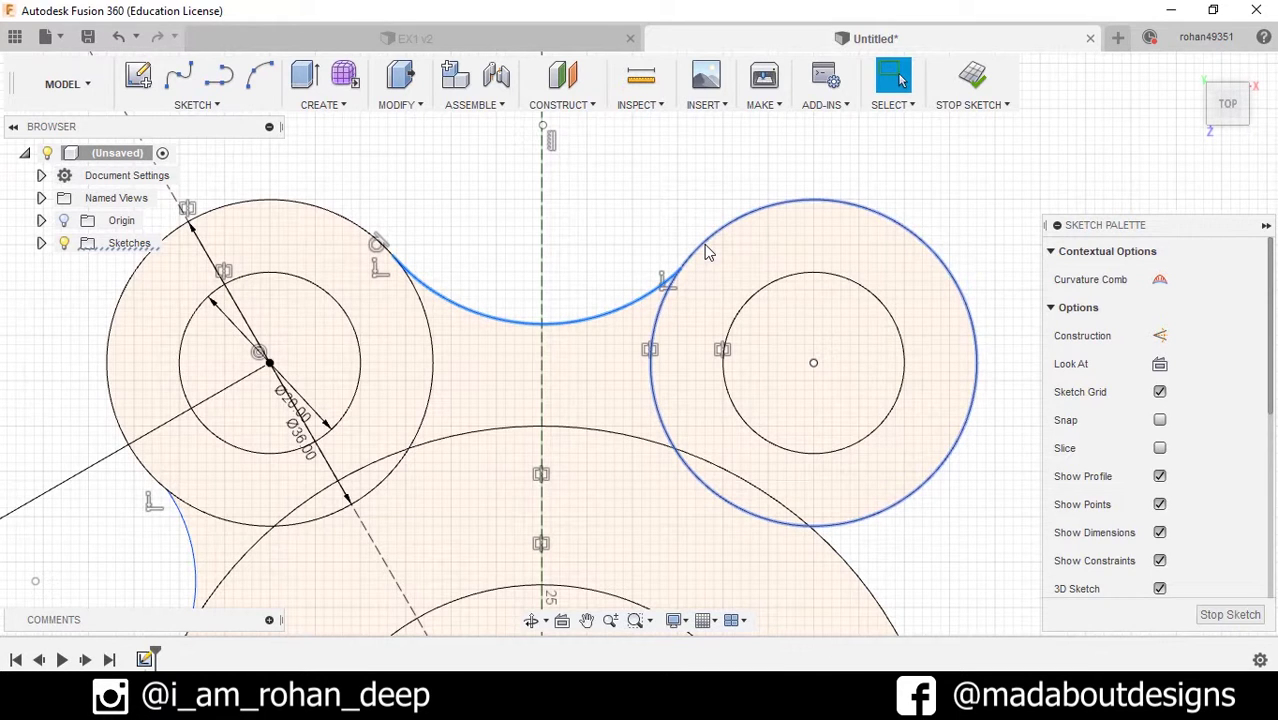
pyautogui.click(704, 244)
pyautogui.scroll(-5, 1141, 468)
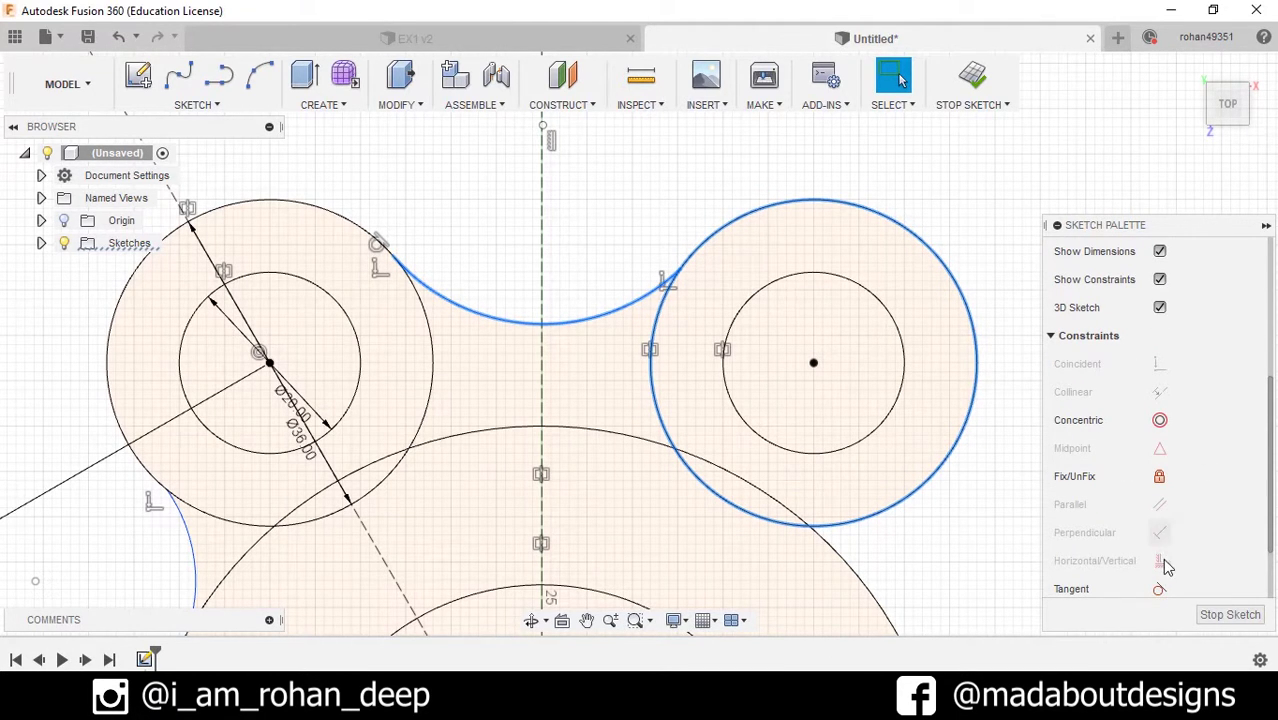
pyautogui.click(1158, 589)
# - Make the left arc tangent to the upper-left lug circle and the large circle
pyautogui.moveTo(801, 400); pyautogui.dragTo(964, 301, button='middle')
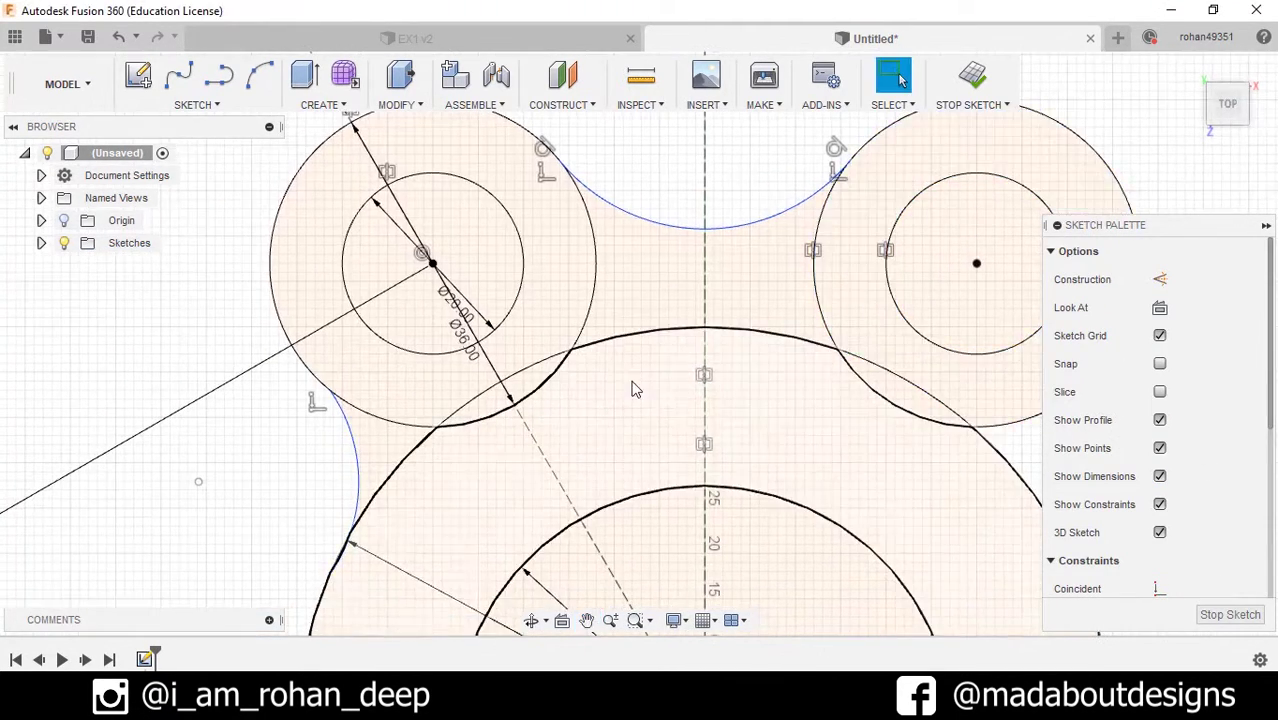
pyautogui.click(347, 451)
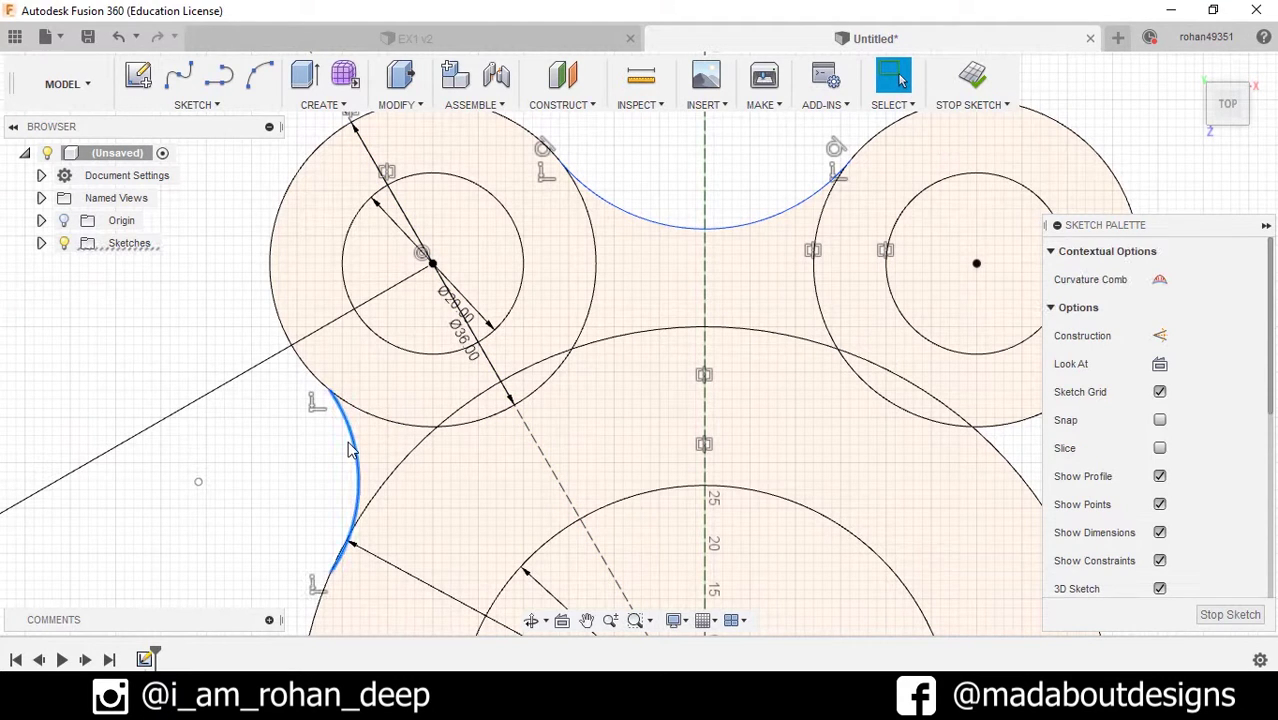
pyautogui.keyDown('shift'); pyautogui.click(436, 426); pyautogui.keyUp('shift')
pyautogui.scroll(-5, 1127, 480)
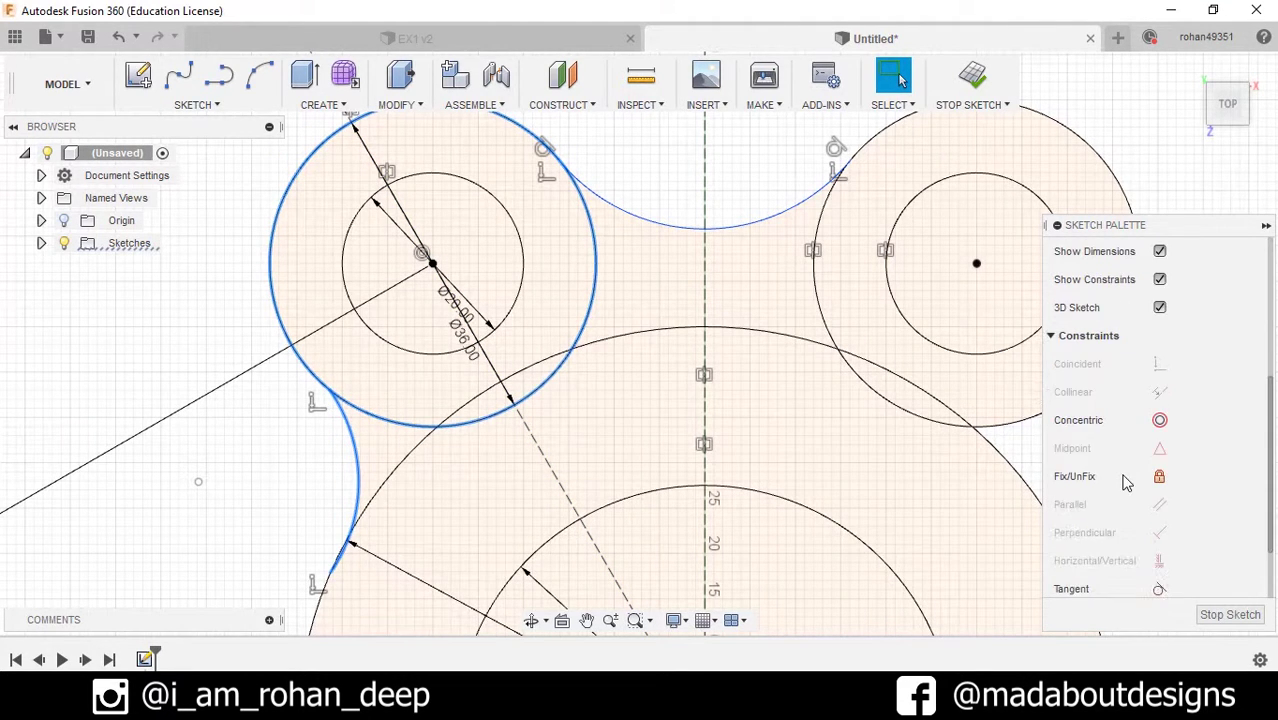
pyautogui.click(1160, 499)
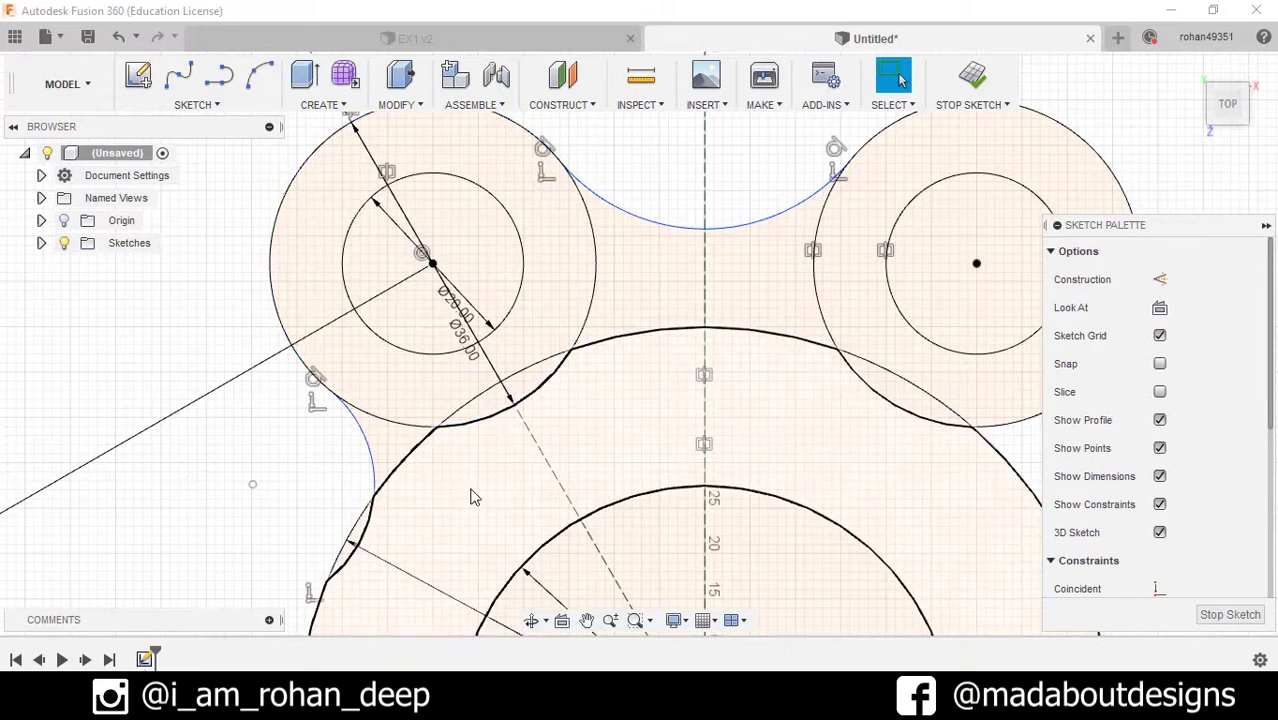
pyautogui.click(436, 426)
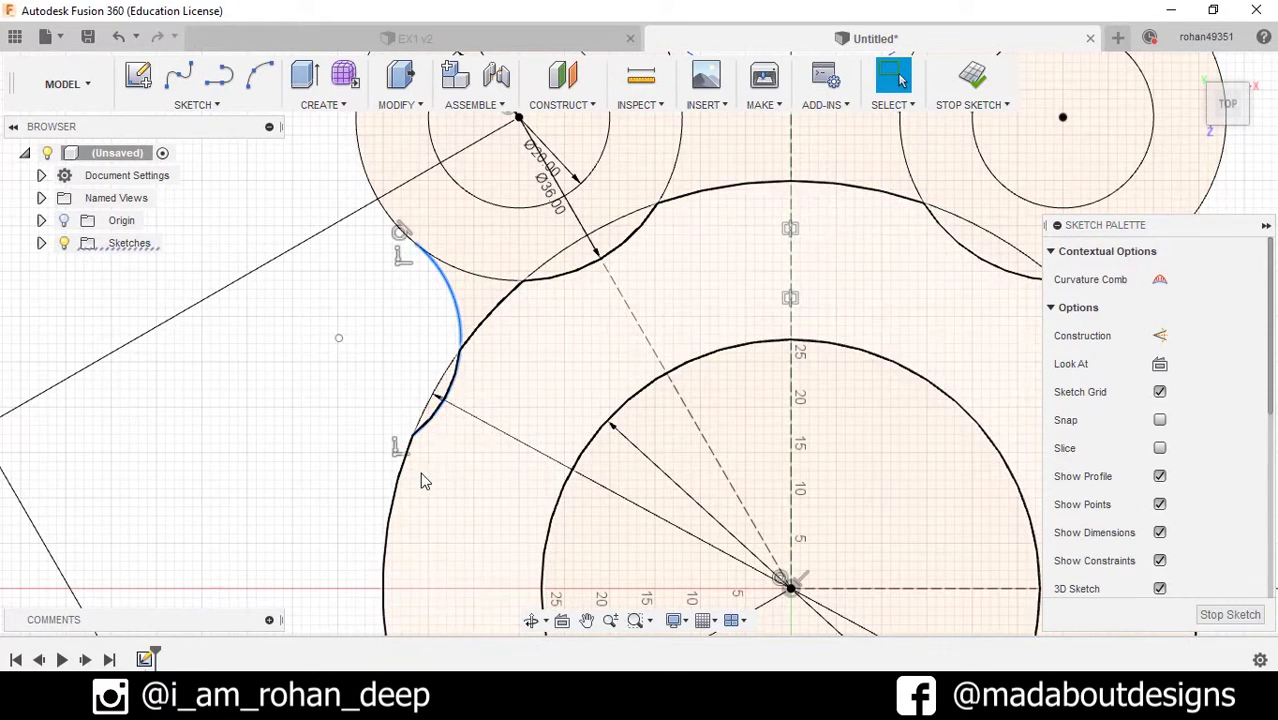
pyautogui.click(407, 487)
pyautogui.scroll(2, 1030, 480)
pyautogui.scroll(-5, 1127, 480)
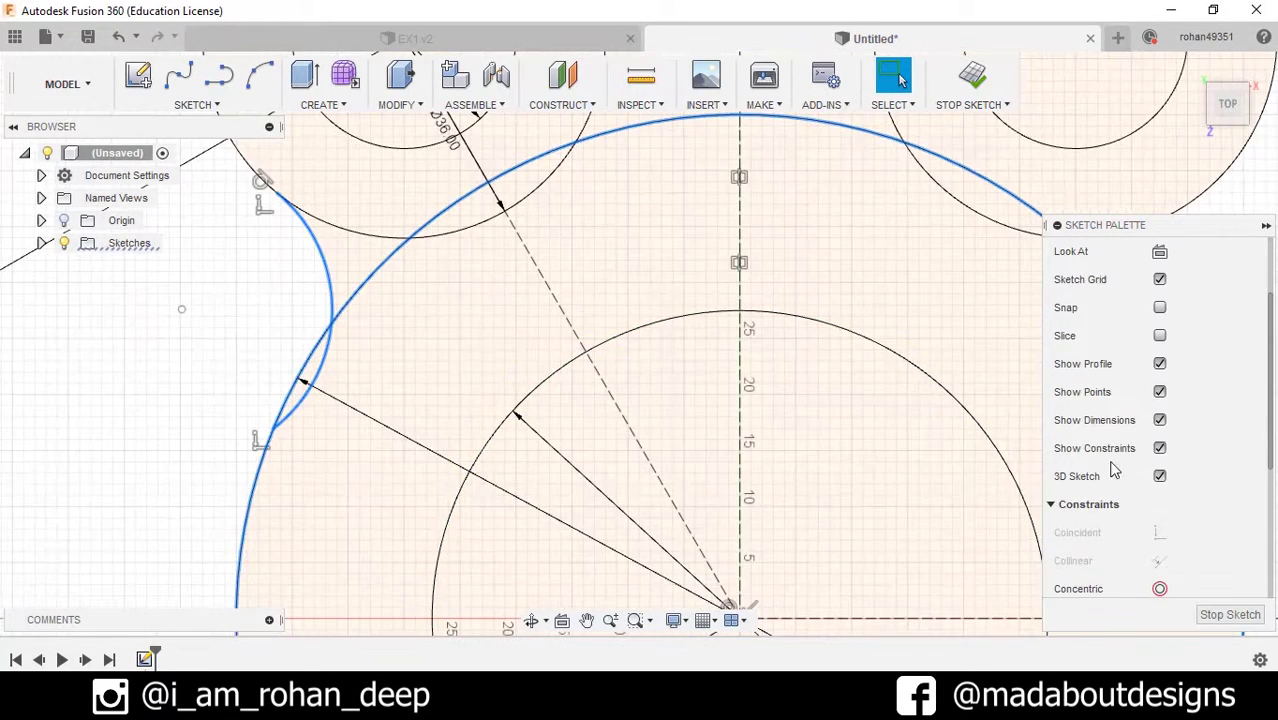
pyautogui.click(1159, 532)
# - Dimension the top arc bridging the lugs at radius 17
pyautogui.scroll(-5, 664, 450)
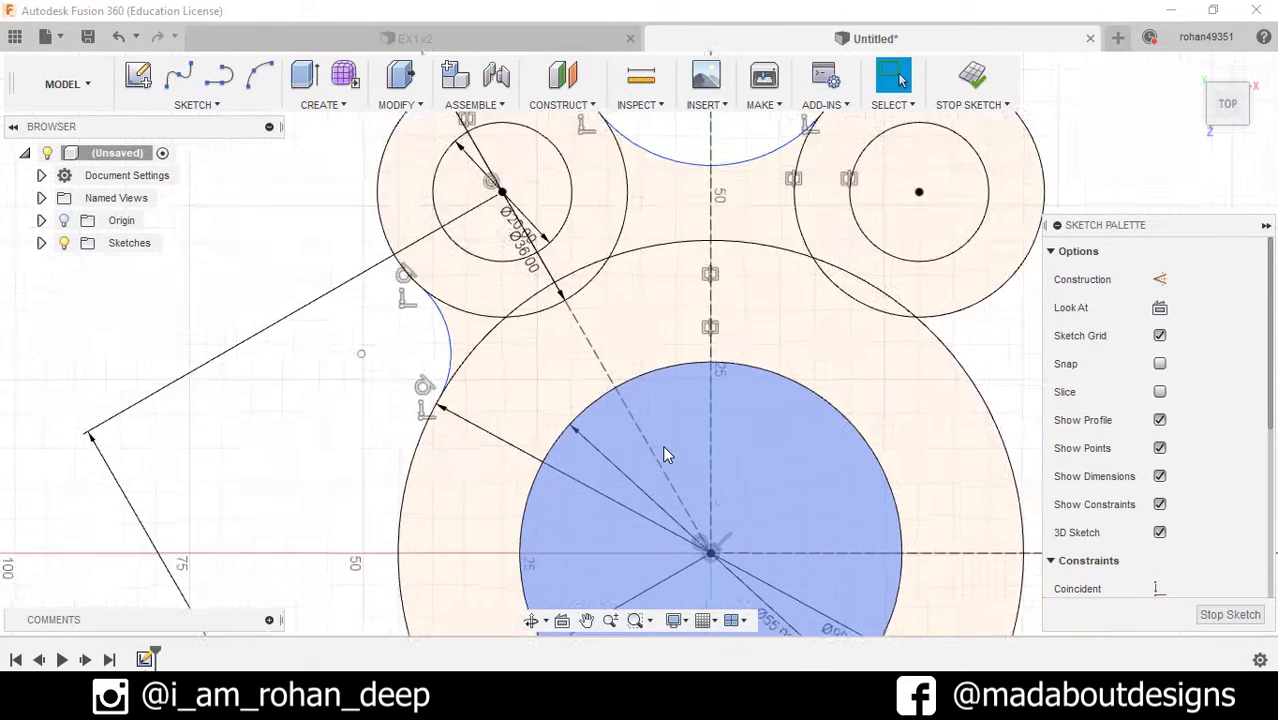
pyautogui.click(215, 105)
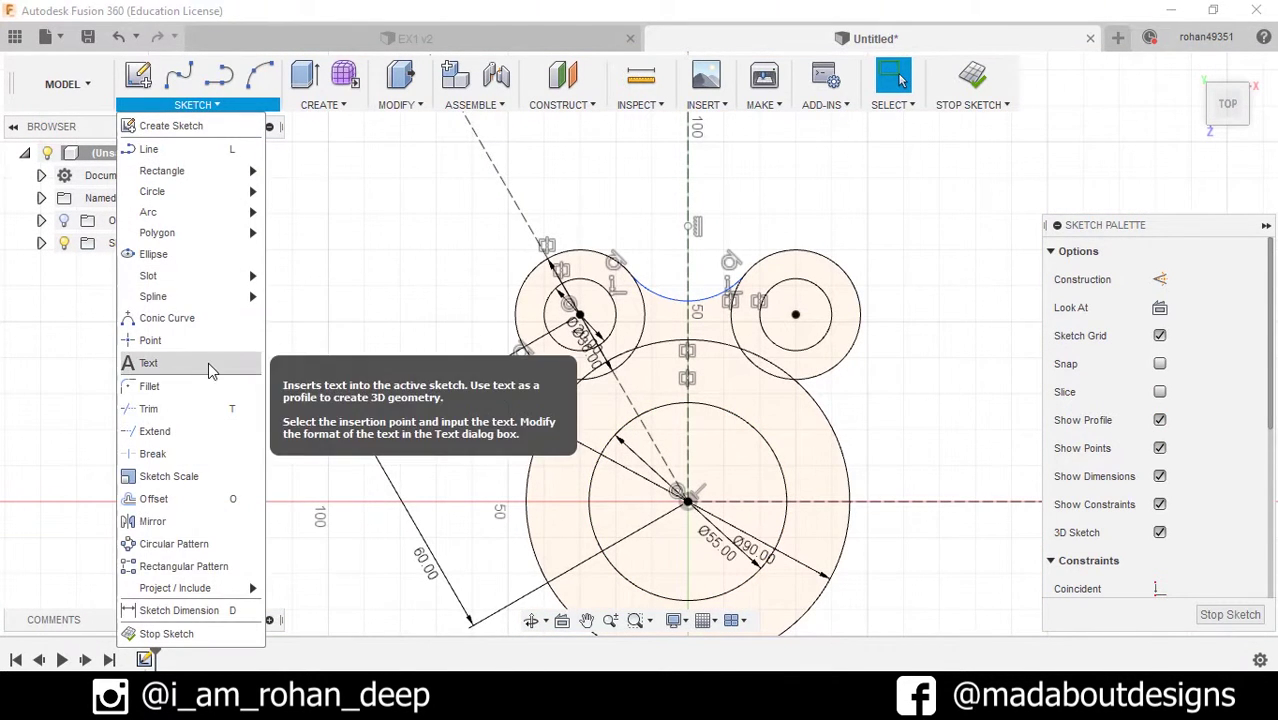
pyautogui.click(179, 610)
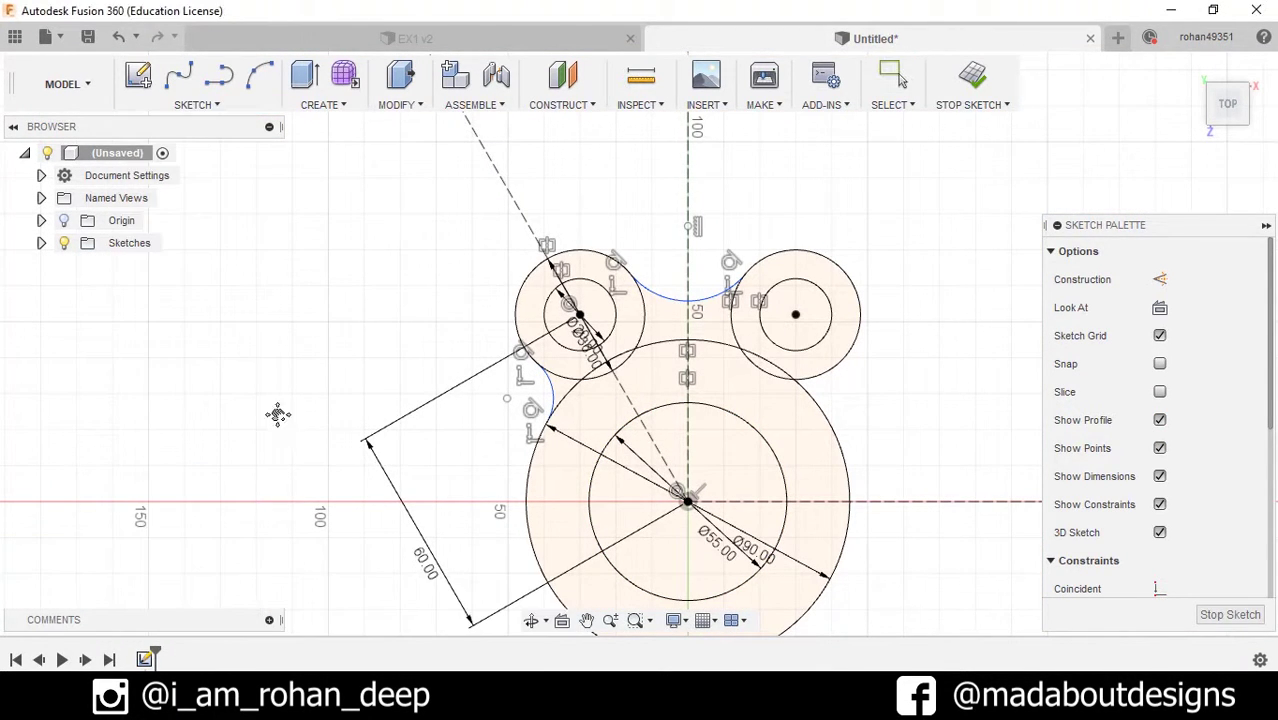
pyautogui.moveTo(650, 325); pyautogui.dragTo(520, 362, button='middle')
pyautogui.click(580, 340)
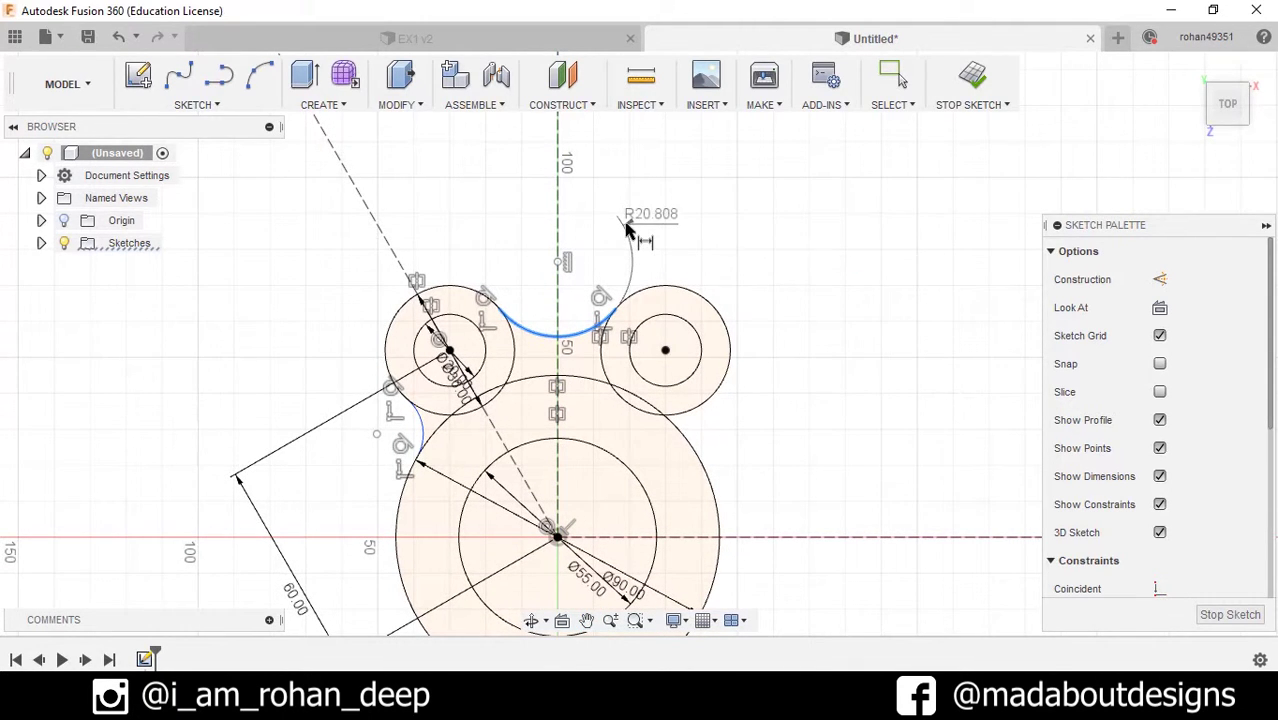
pyautogui.click(622, 236)
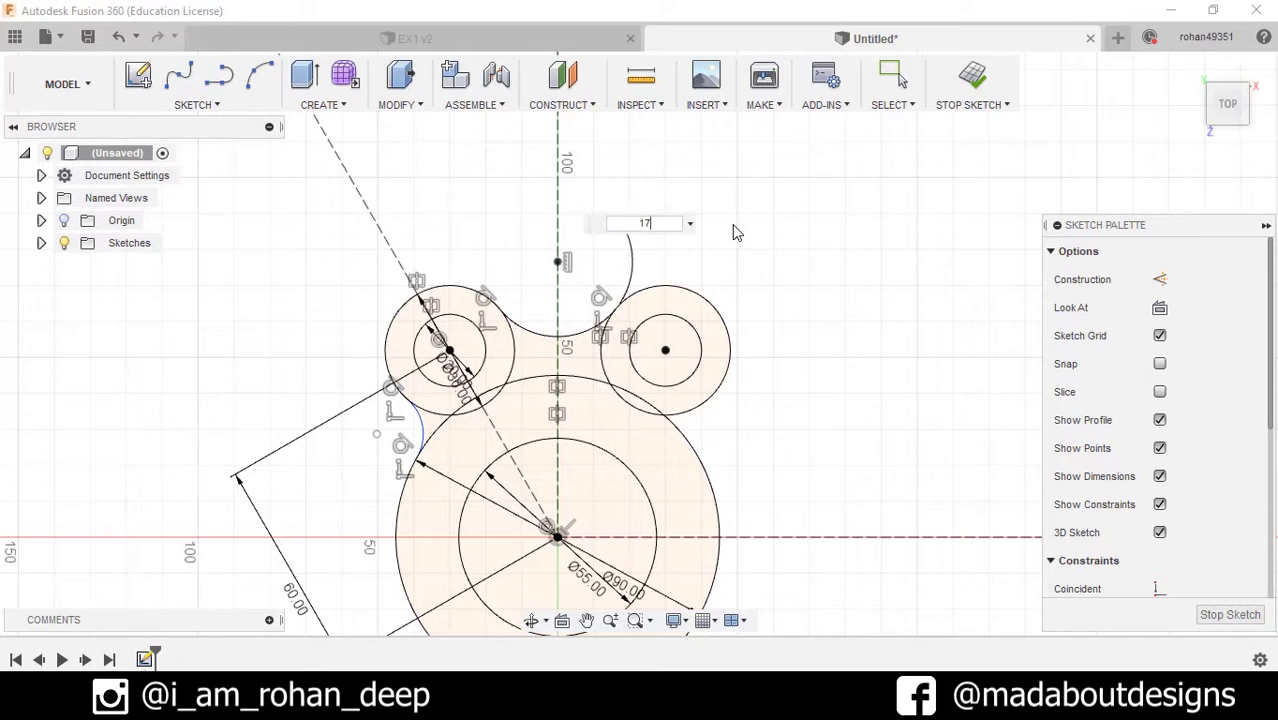
pyautogui.press('Return')
# - Dimension the left connecting arc at radius 14
pyautogui.scroll(3, 371, 442)
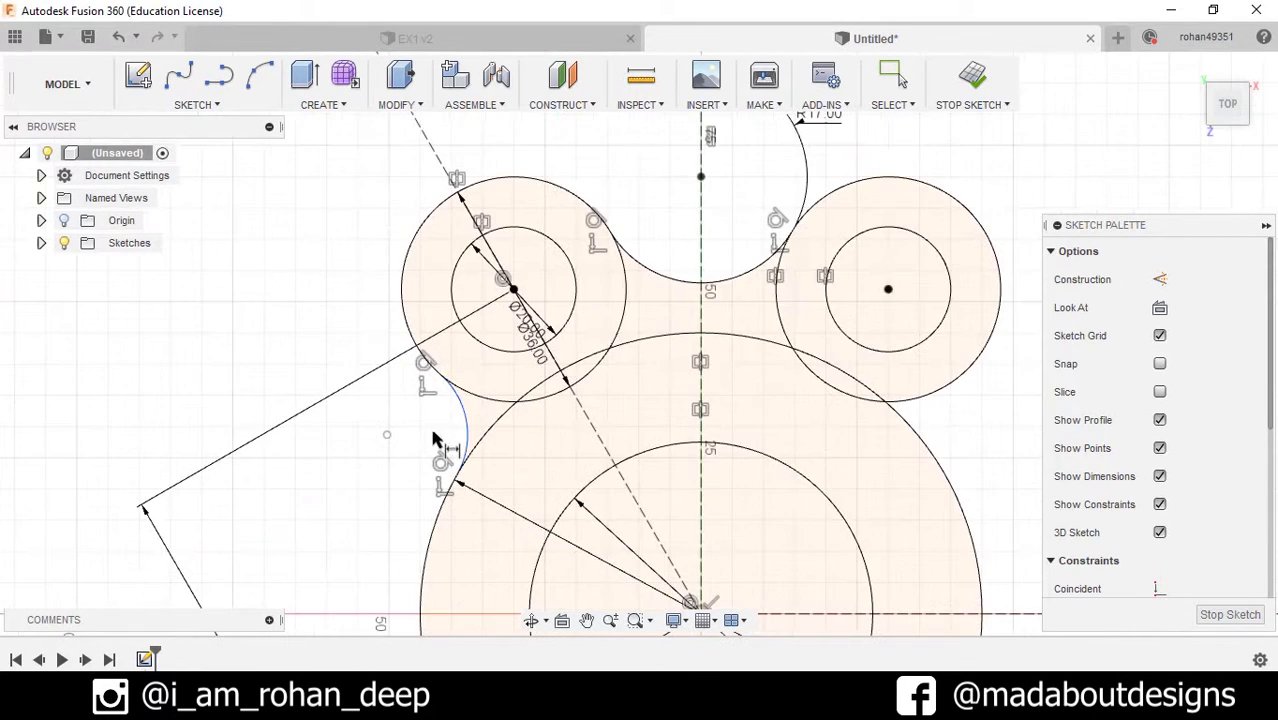
pyautogui.click(463, 422)
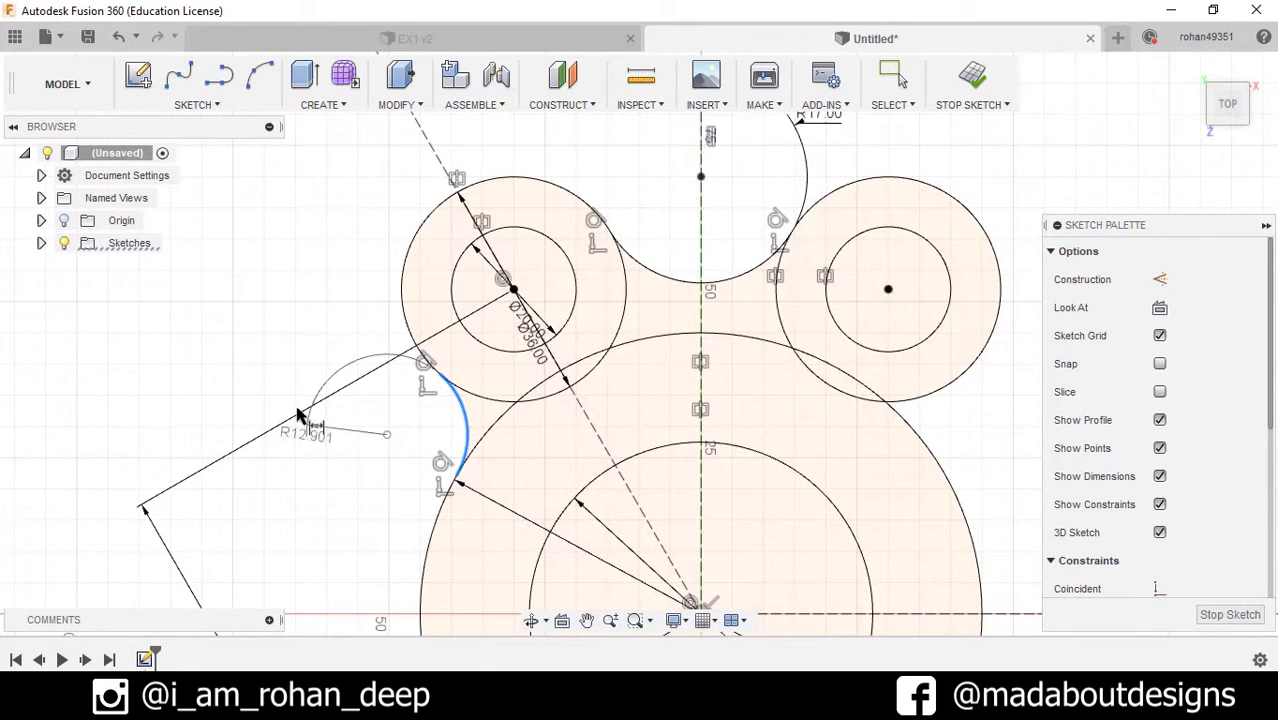
pyautogui.click(268, 358)
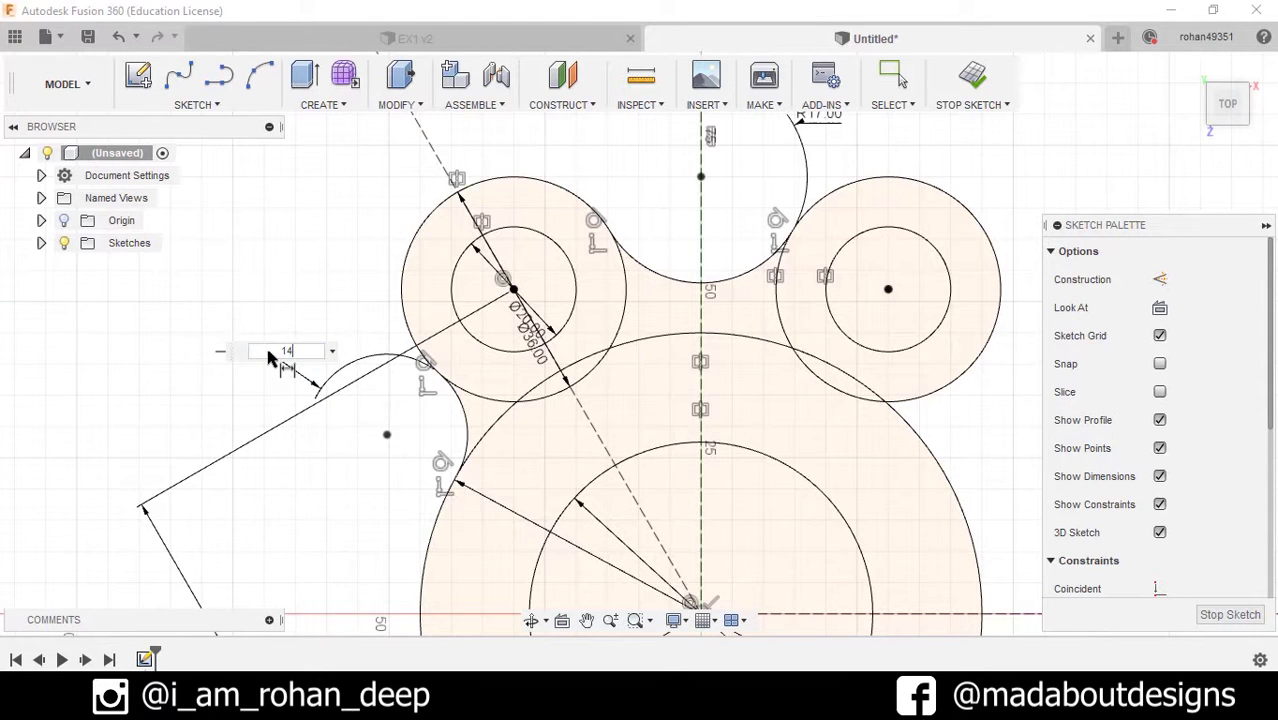
pyautogui.write('14')
pyautogui.press('Return')
pyautogui.moveTo(270, 371); pyautogui.dragTo(205, 356, button='middle')
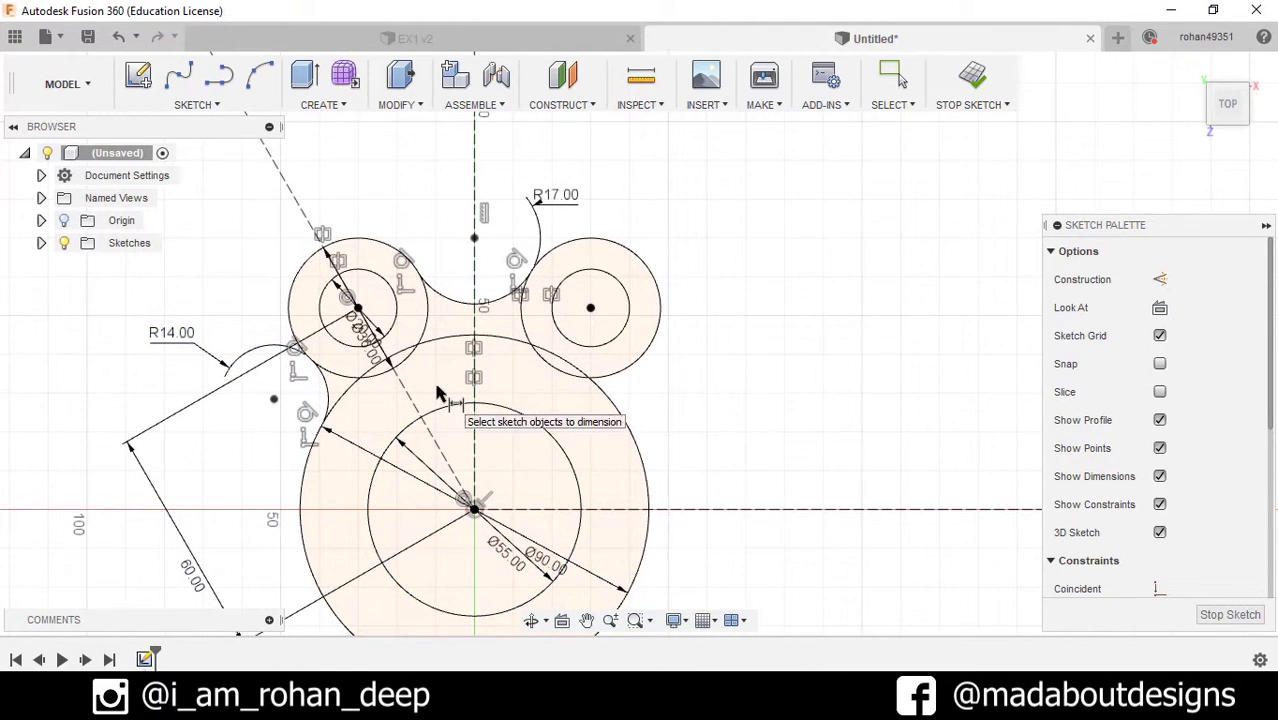
pyautogui.press('Escape')
pyautogui.scroll(2, 325, 386)
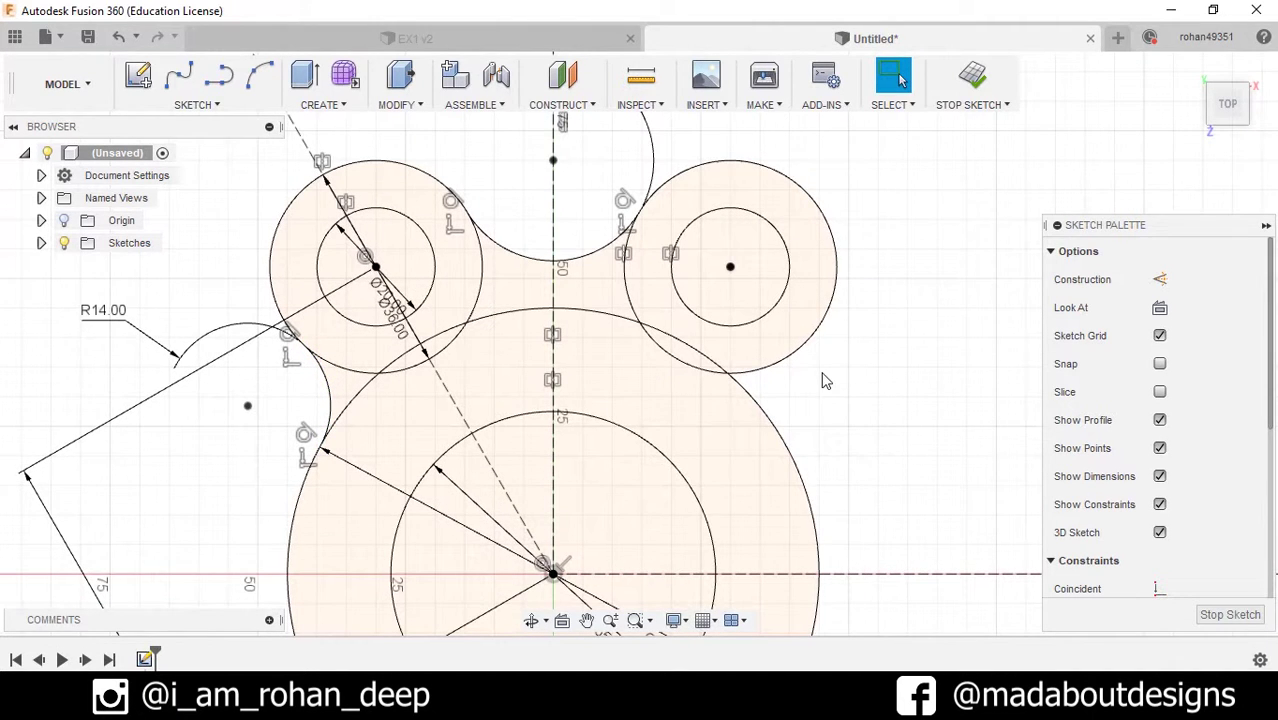
# - Mirror the left R14 arc across the vertical centreline to join the right lug
pyautogui.click(240, 105)
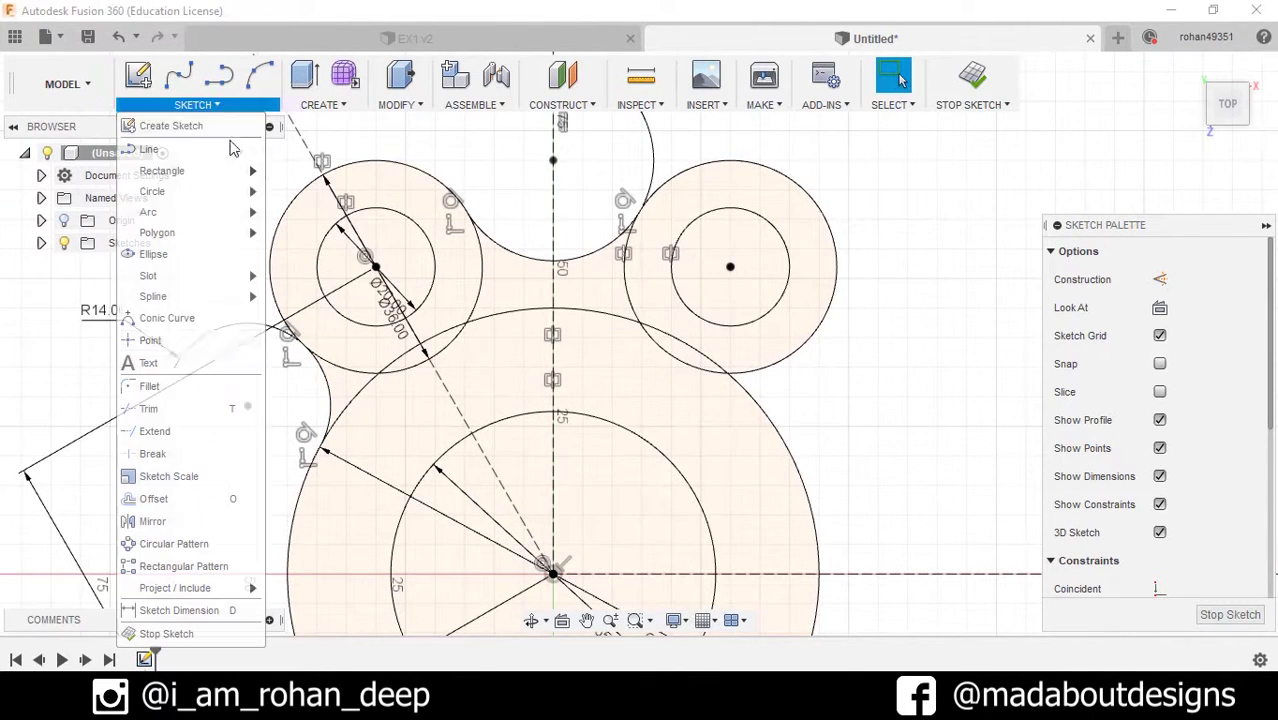
pyautogui.click(195, 522)
pyautogui.click(324, 380)
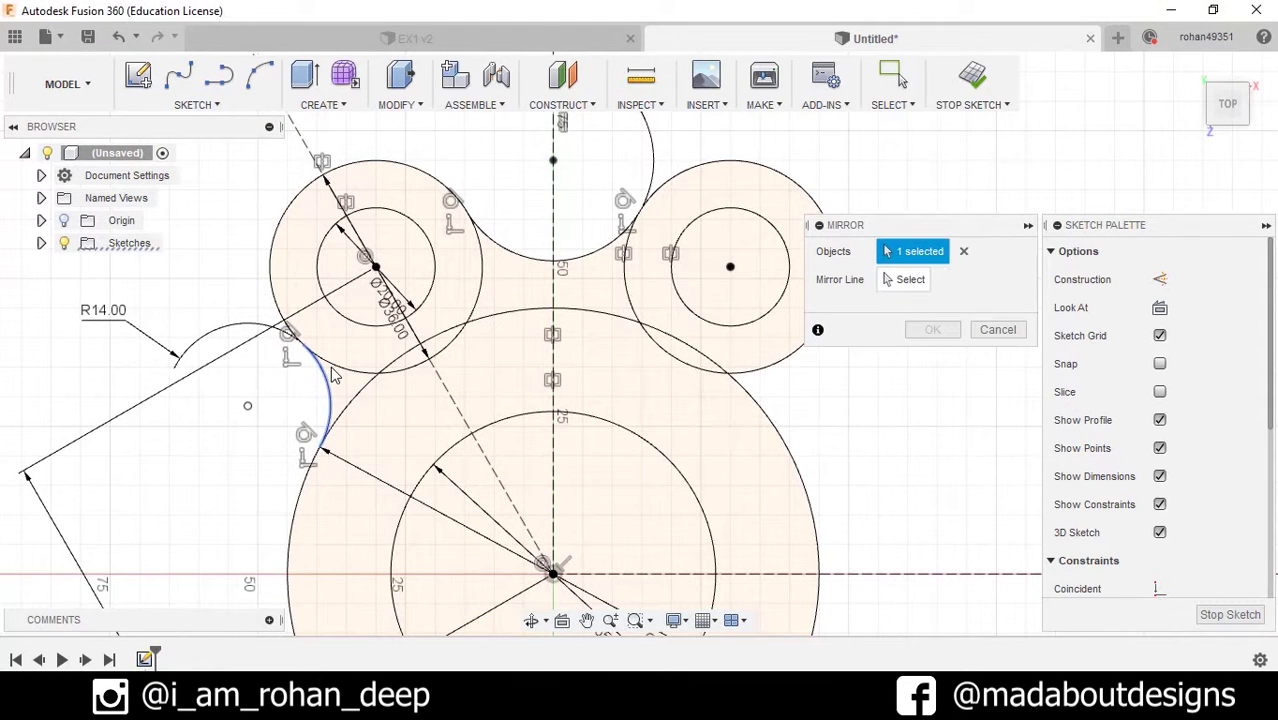
pyautogui.moveTo(670, 272); pyautogui.dragTo(565, 288, button='middle')
pyautogui.click(531, 300)
pyautogui.click(933, 329)
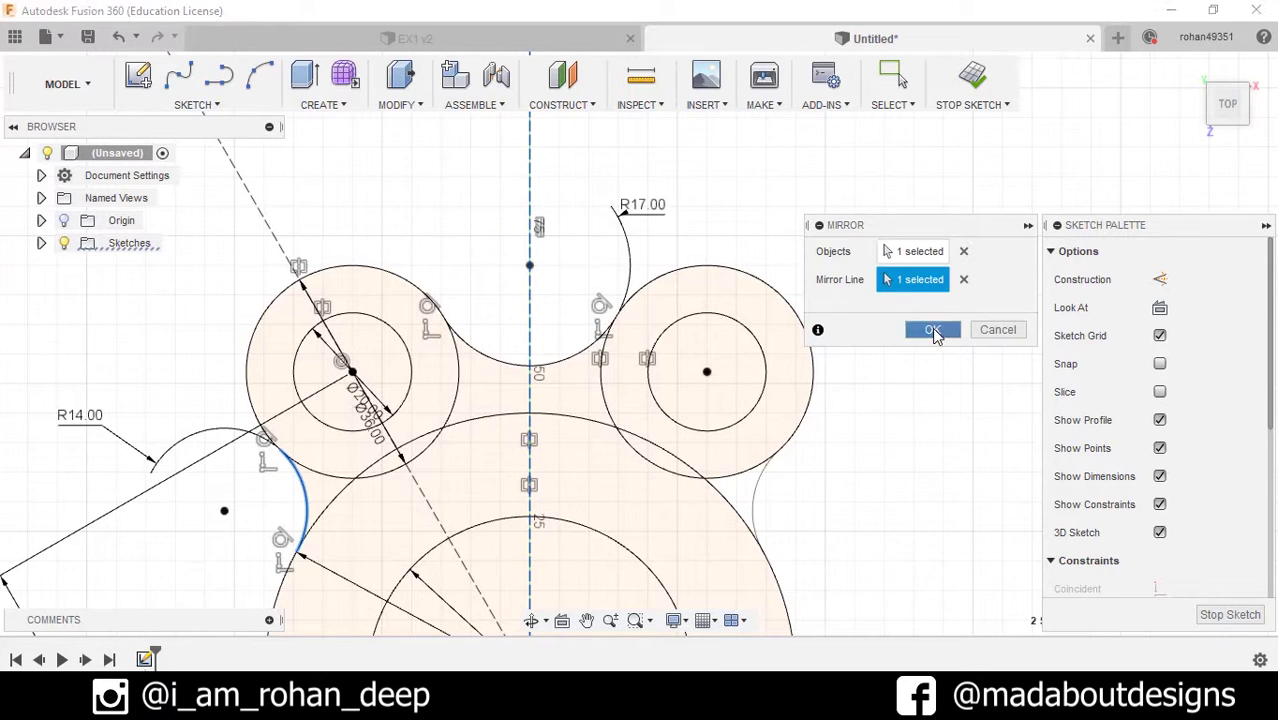
pyautogui.scroll(-3, 921, 469)
pyautogui.scroll(3, 921, 469)
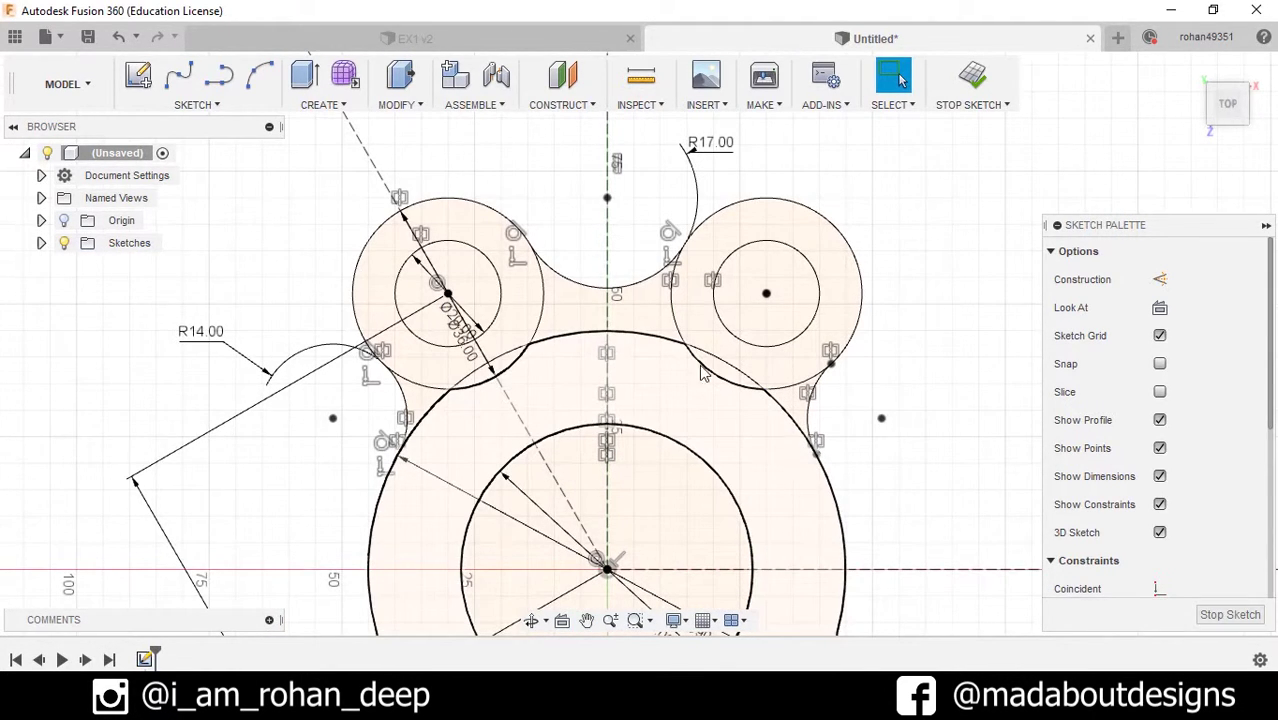
# - Trim the upper-left lug circle's excess arcs where it overlaps the Ø90 circle
pyautogui.click(197, 104)
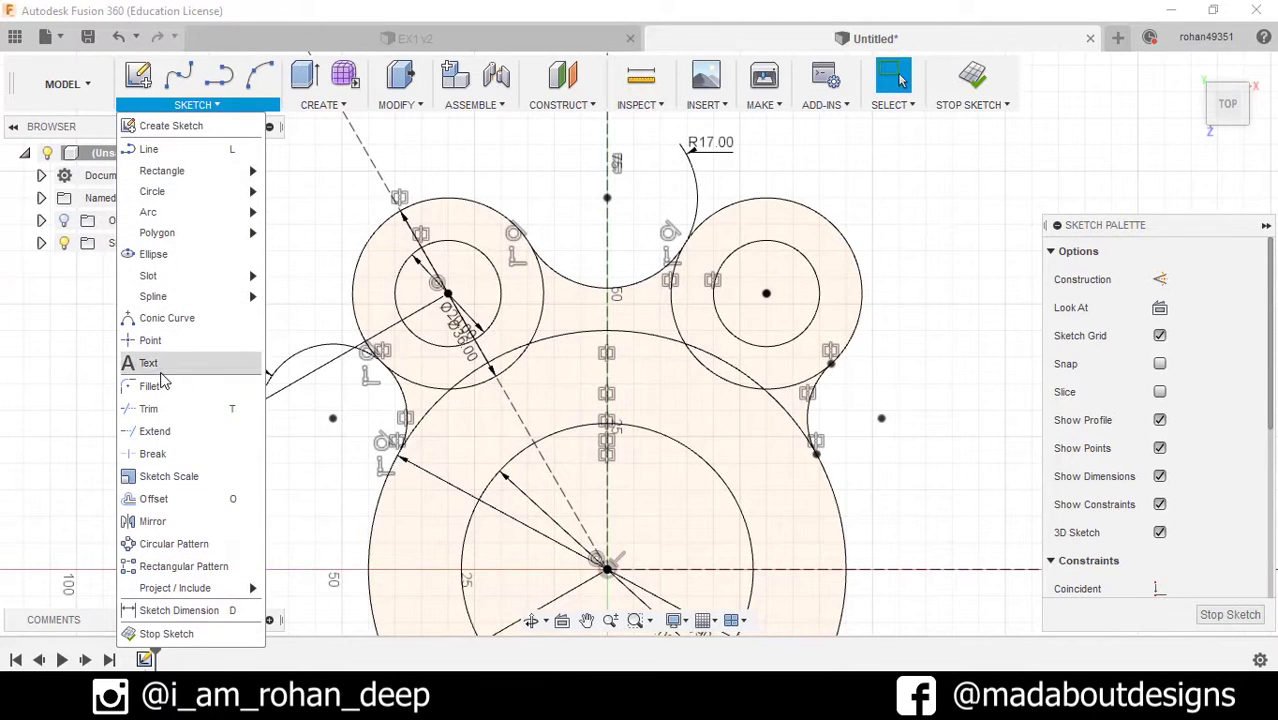
pyautogui.click(150, 408)
pyautogui.scroll(3, 499, 394)
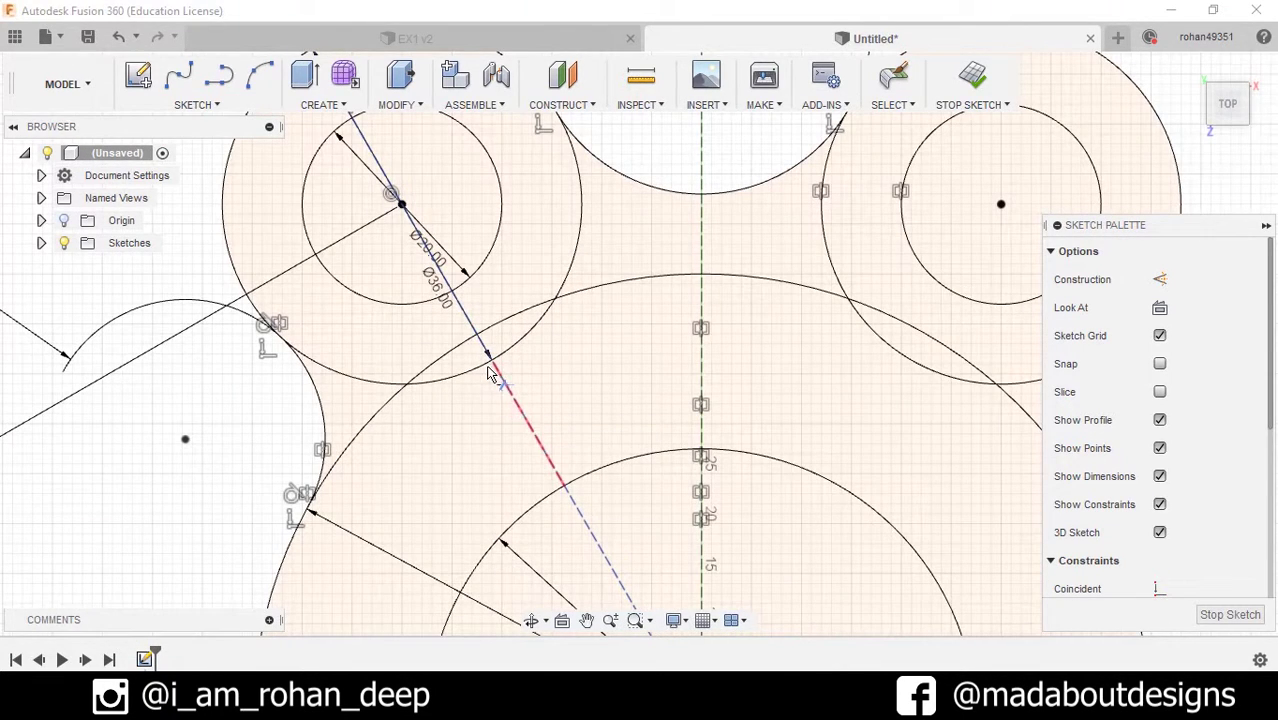
pyautogui.moveTo(500, 368); pyautogui.dragTo(478, 406, button='middle')
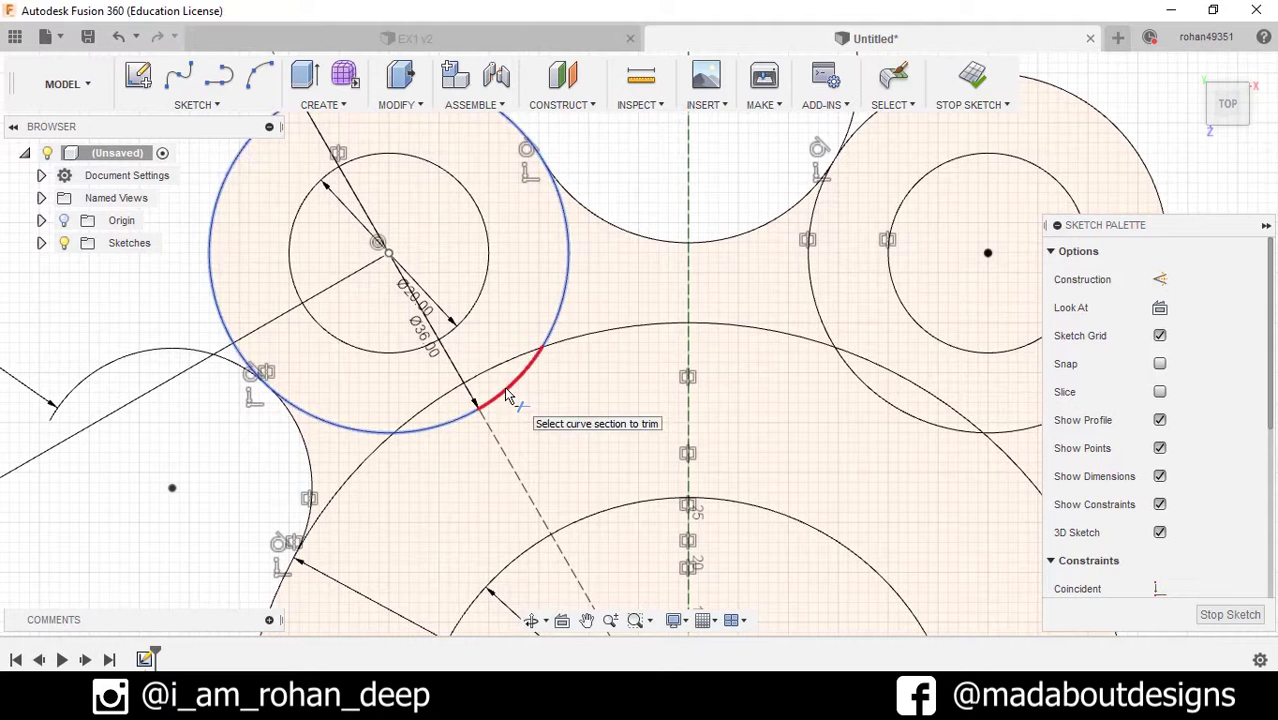
pyautogui.click(508, 396)
pyautogui.click(562, 312)
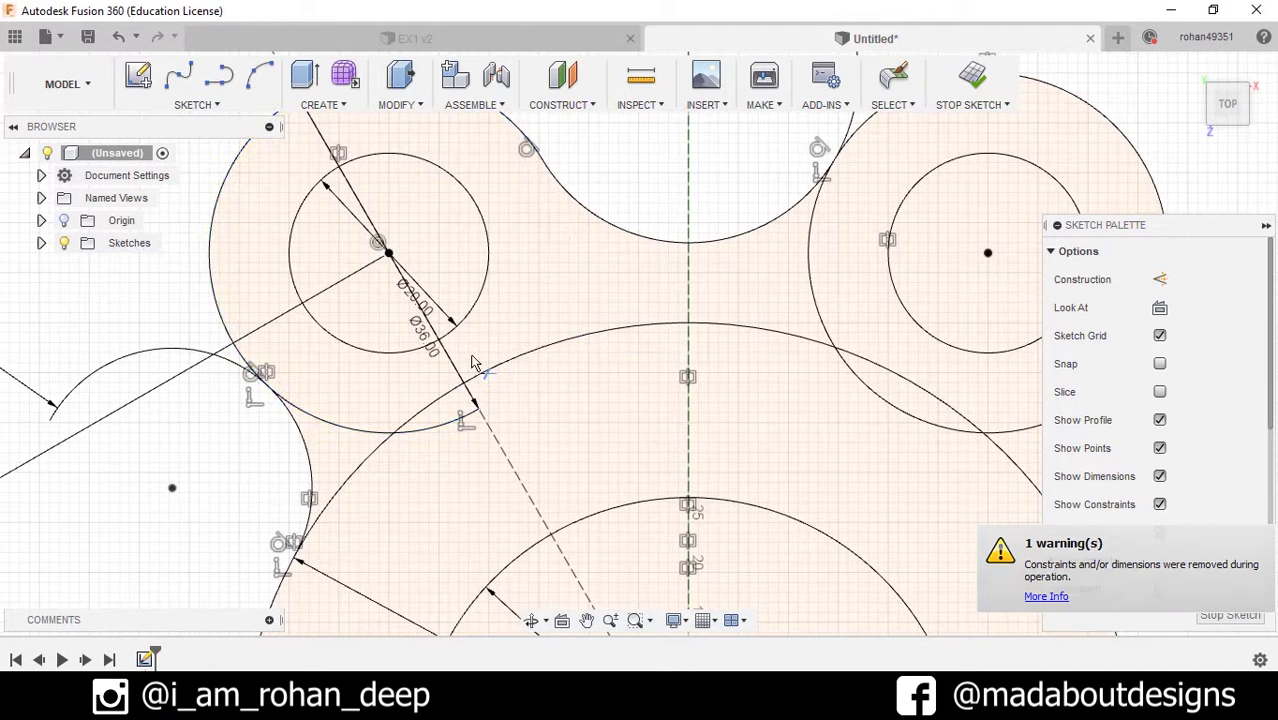
# - Trim the Ø90 circle's arcs under the right lug and the right lug circle's lower arc
pyautogui.moveTo(607, 370); pyautogui.dragTo(522, 370, button='middle')
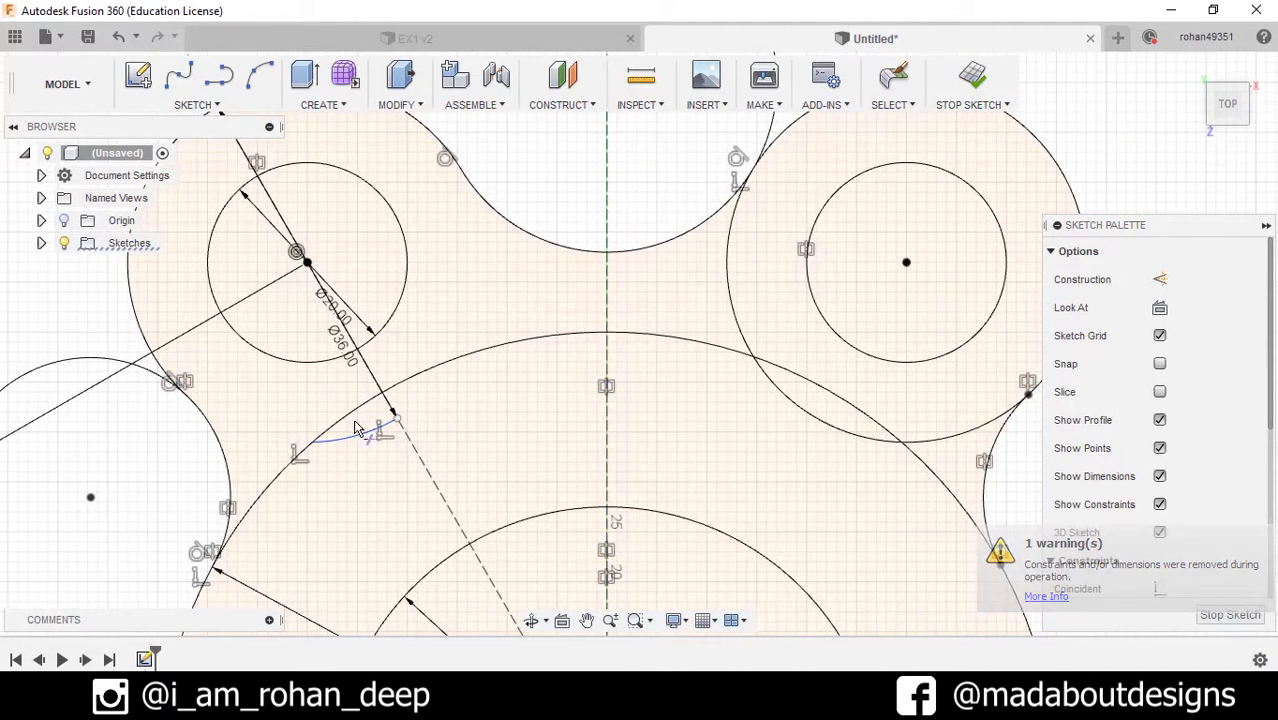
pyautogui.moveTo(679, 356); pyautogui.dragTo(520, 370, button='middle')
pyautogui.click(620, 404)
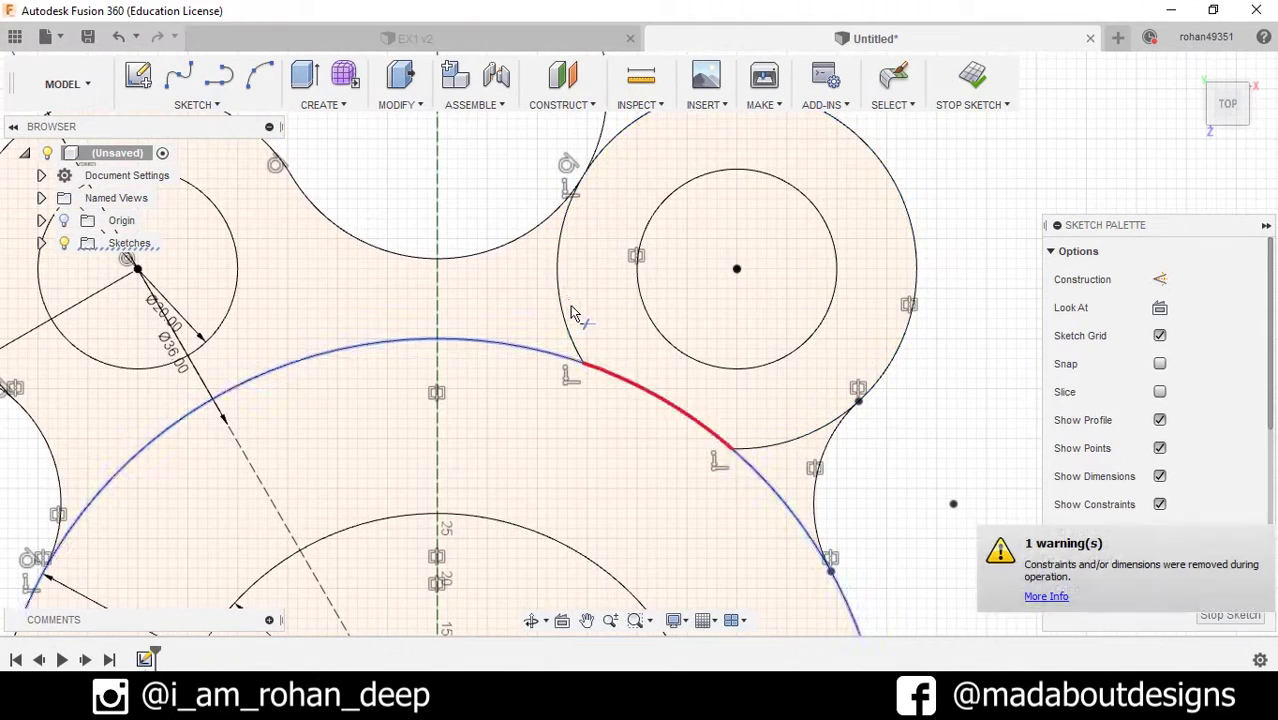
pyautogui.click(690, 425)
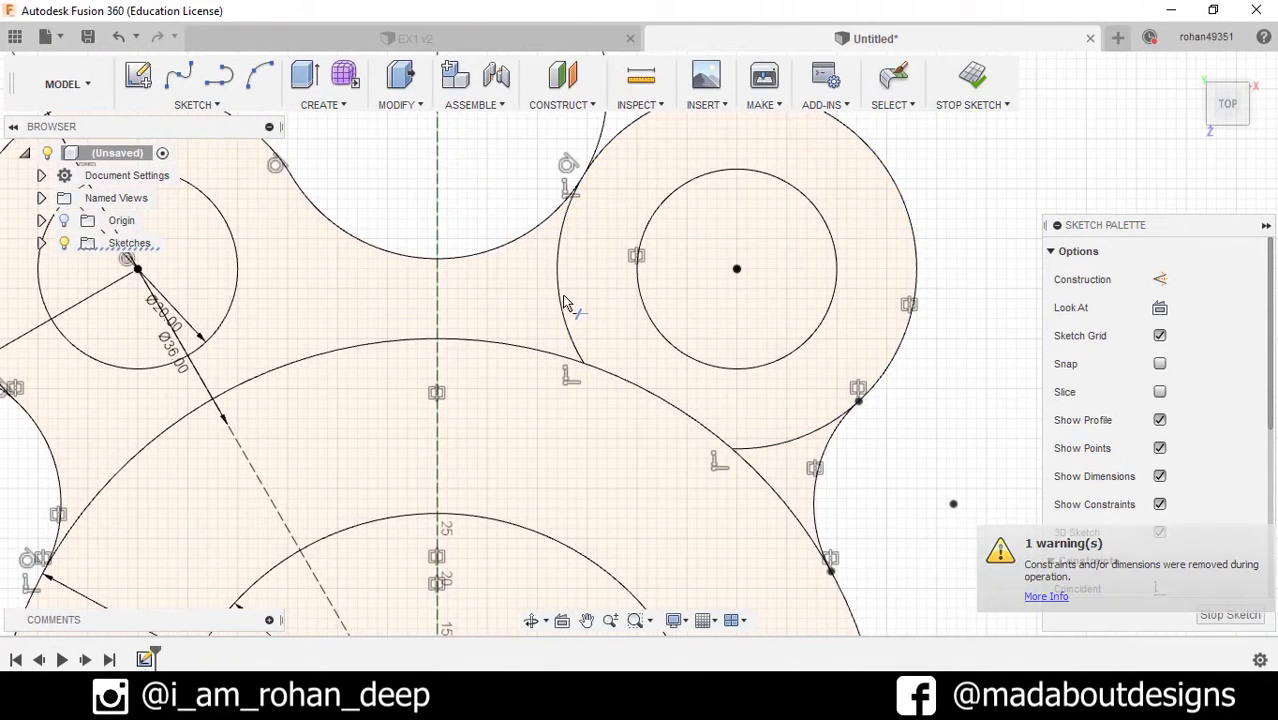
pyautogui.click(785, 440)
pyautogui.scroll(-3, 773, 424)
pyautogui.scroll(-3, 778, 432)
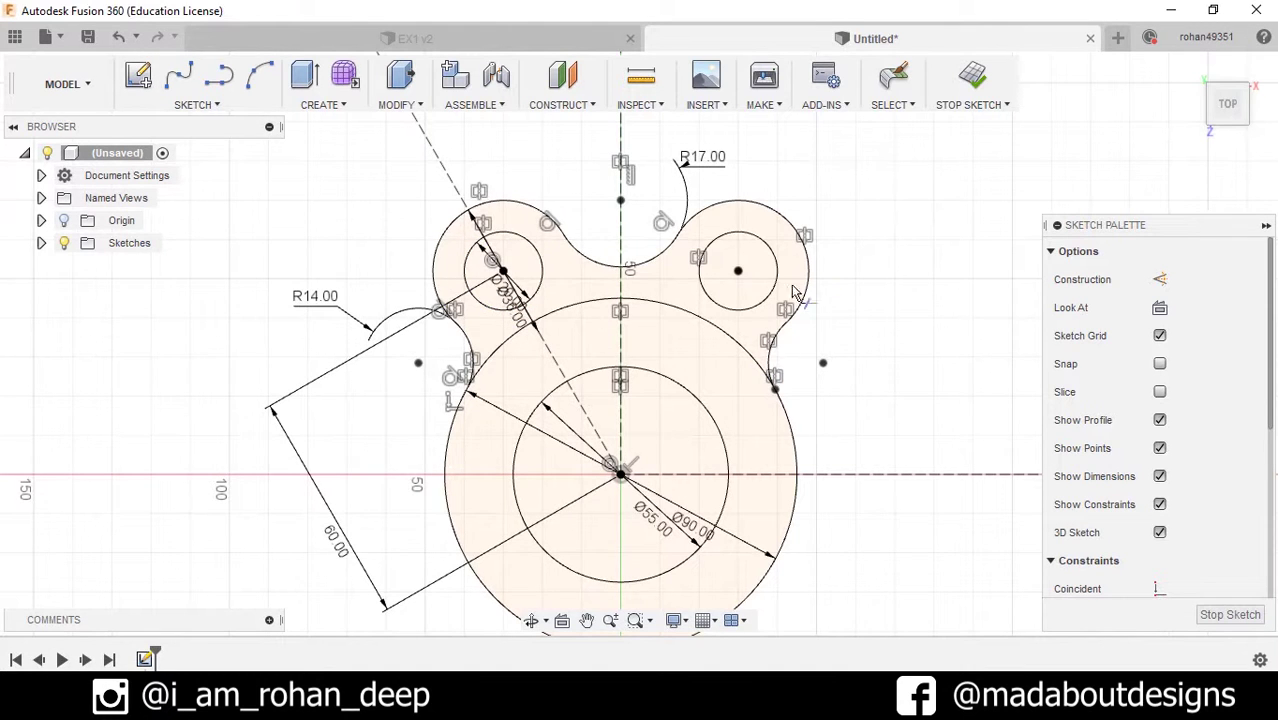
# - Select the upper lugs' outer outline and the right bolt circle for mirroring
pyautogui.moveTo(741, 452); pyautogui.dragTo(734, 237, button='middle')
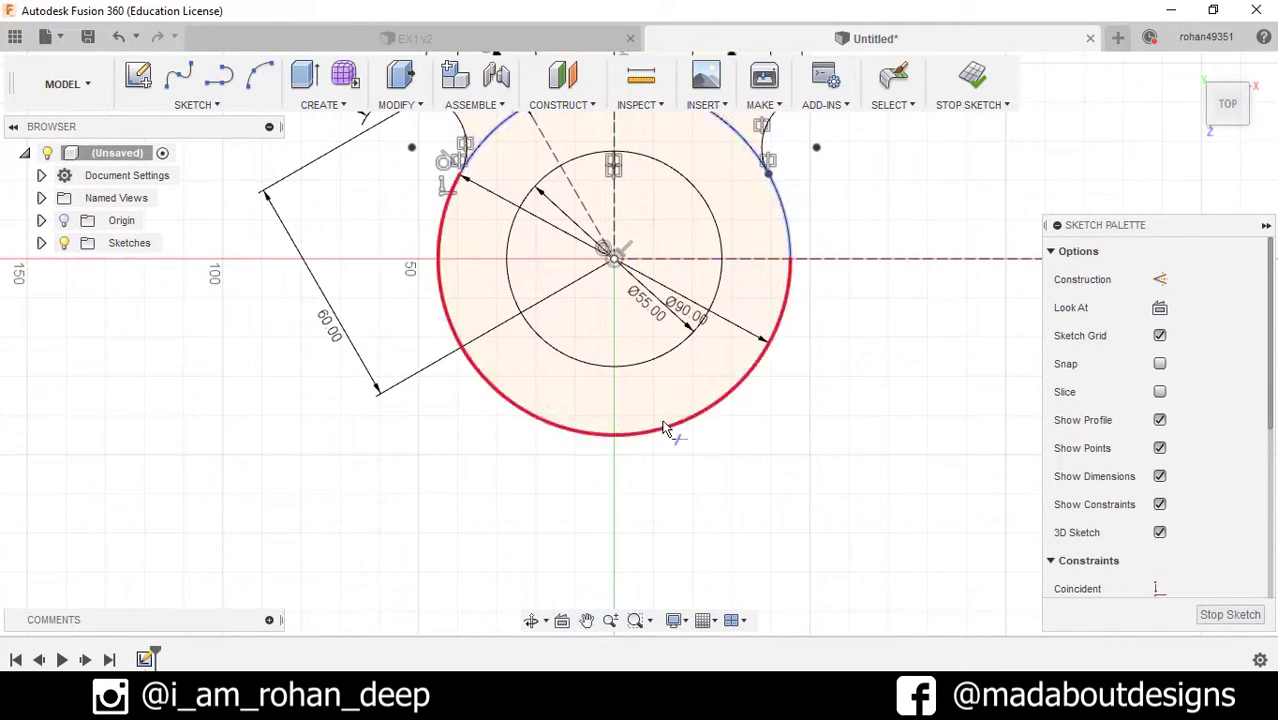
pyautogui.click(205, 110)
pyautogui.click(177, 520)
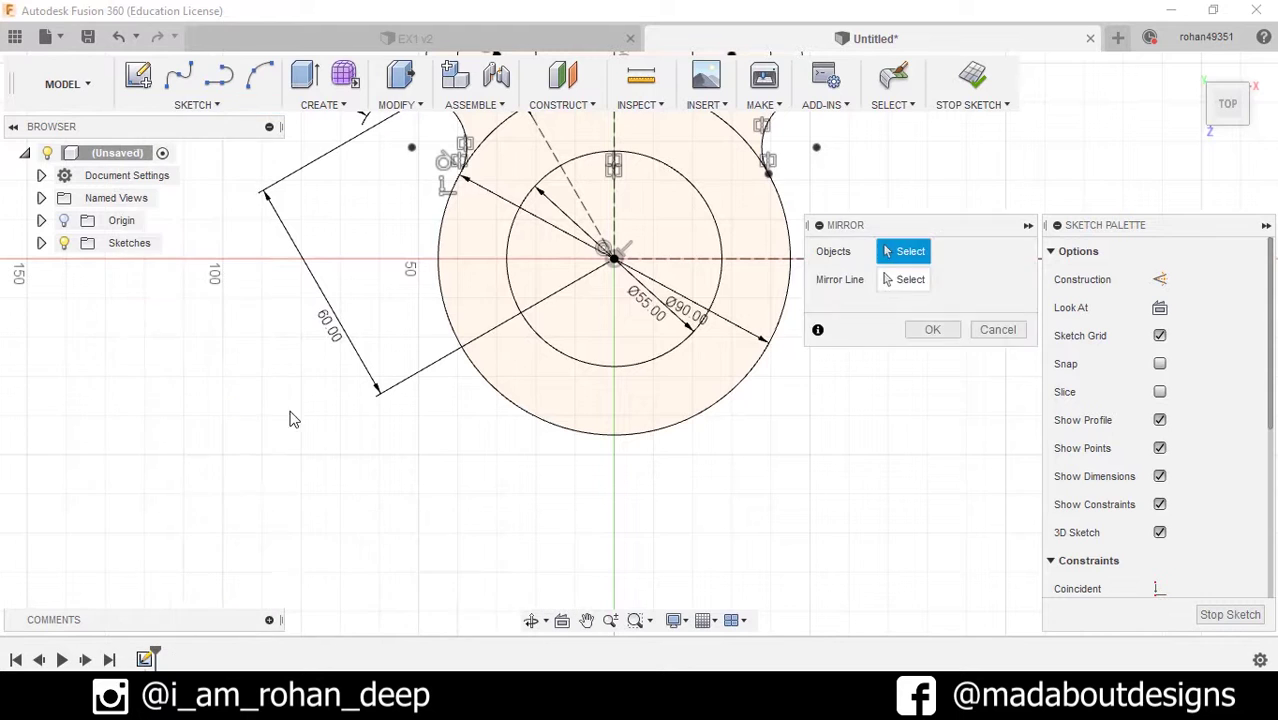
pyautogui.moveTo(290, 420); pyautogui.dragTo(217, 447, button='middle')
pyautogui.scroll(2, 700, 275)
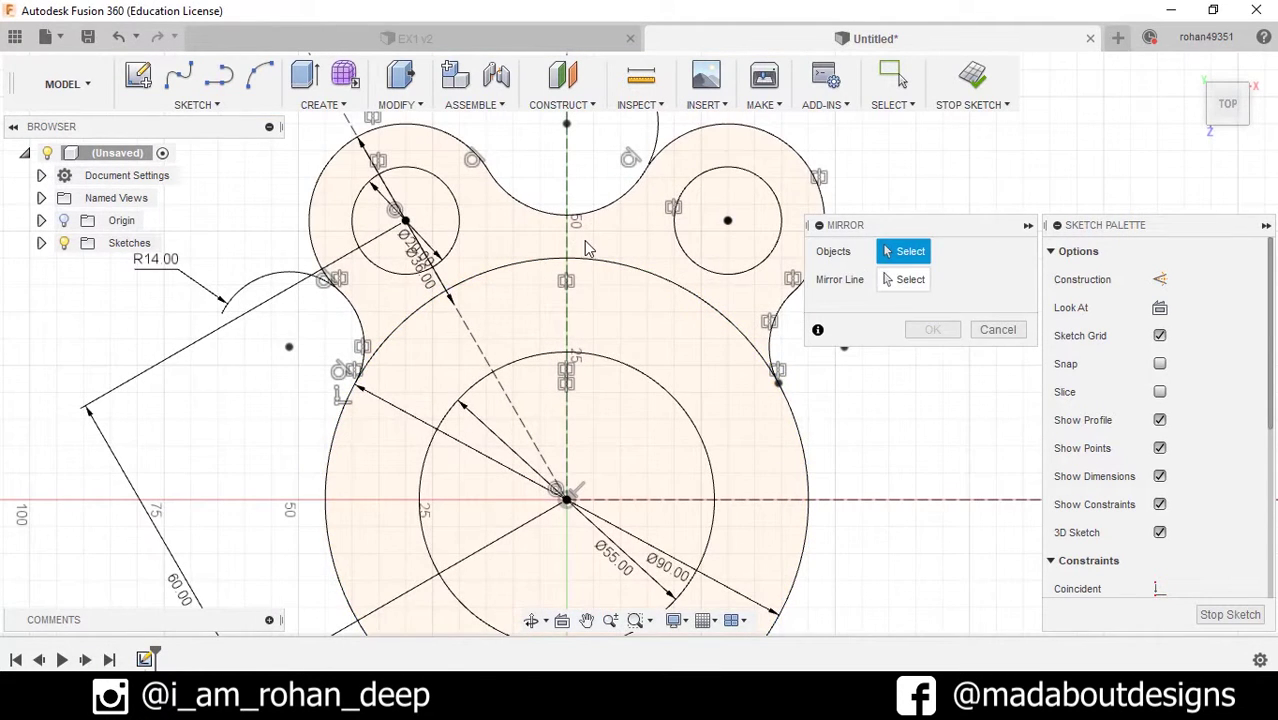
pyautogui.moveTo(377, 220); pyautogui.dragTo(367, 297, button='middle')
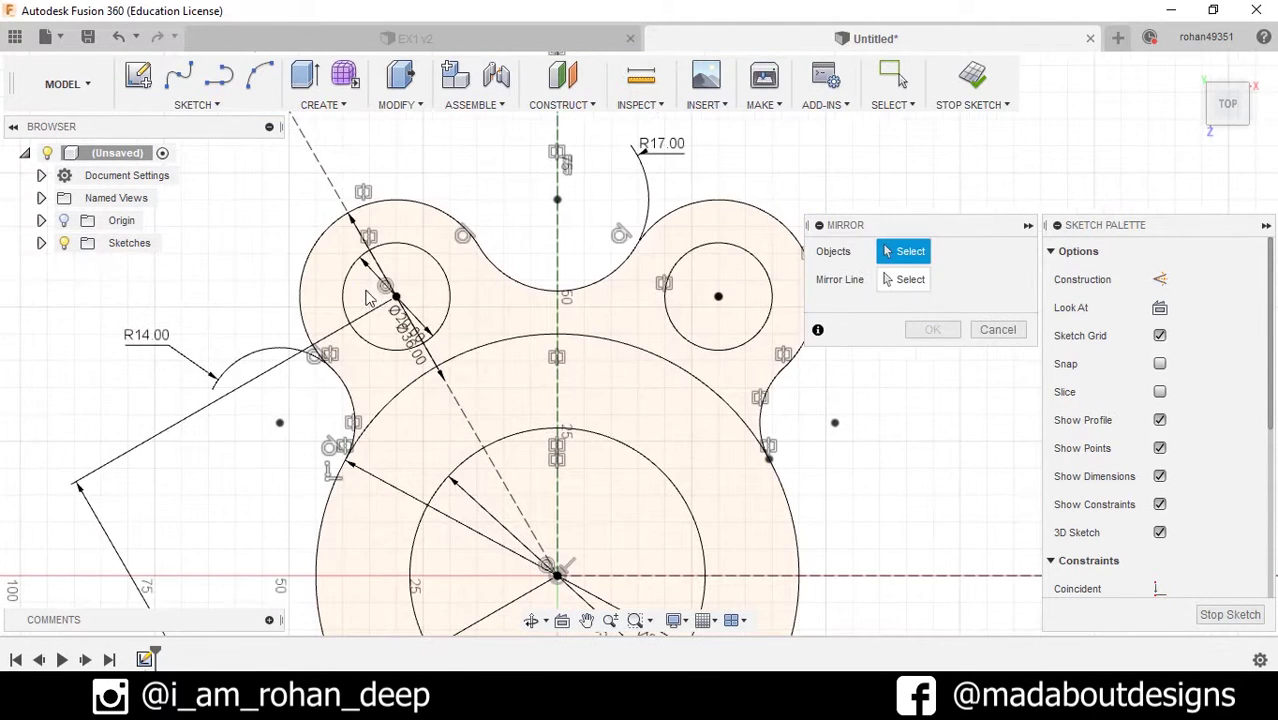
pyautogui.doubleClick(767, 403)
pyautogui.moveTo(739, 369); pyautogui.dragTo(584, 374, button='middle')
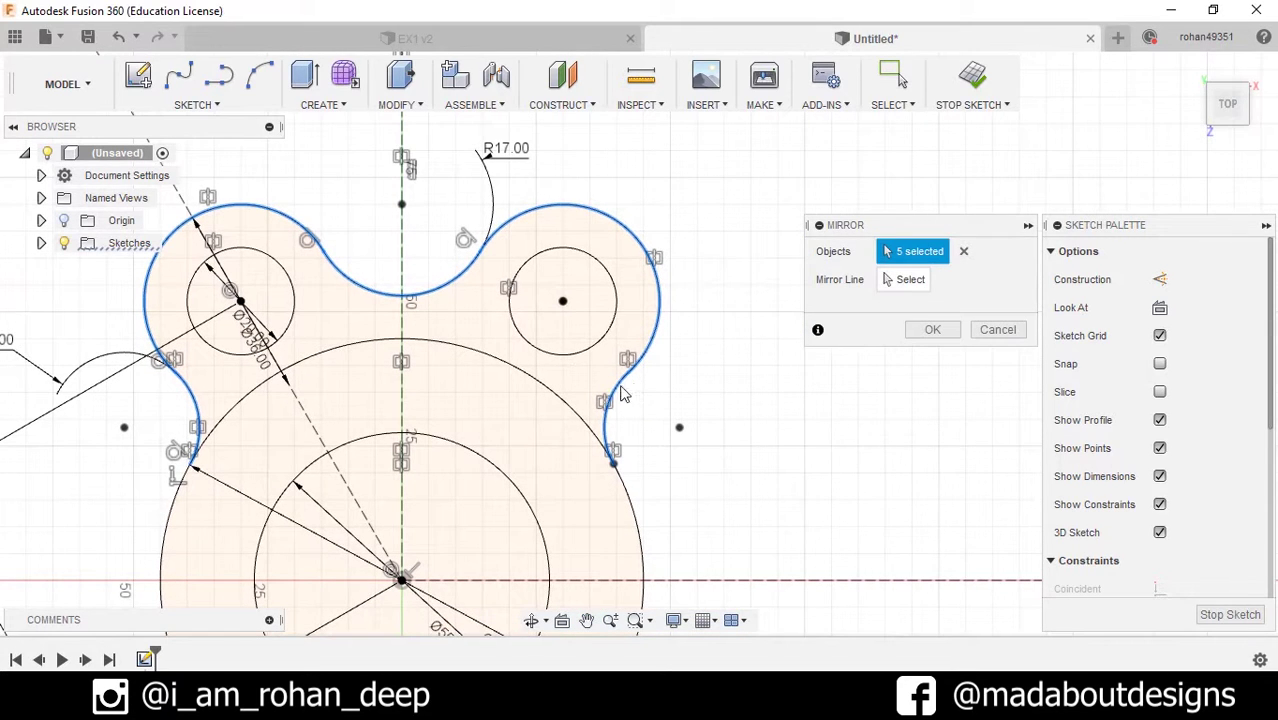
pyautogui.scroll(2, 511, 344)
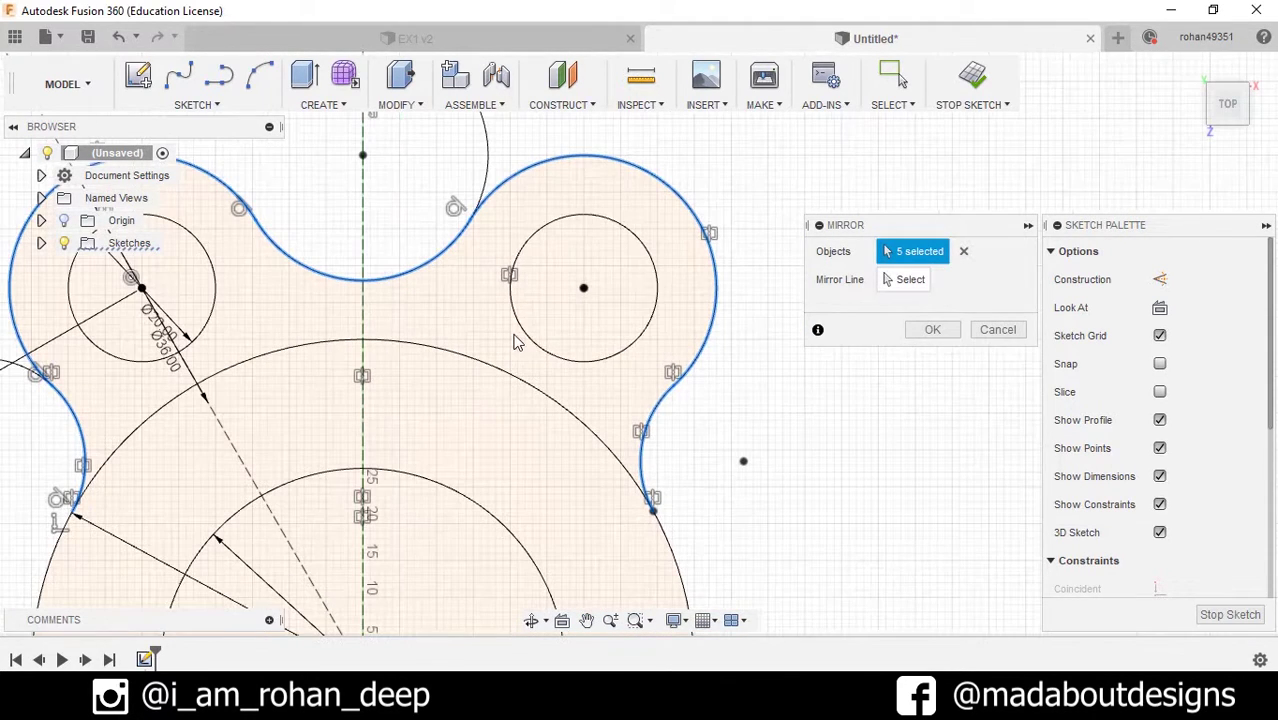
pyautogui.click(538, 340)
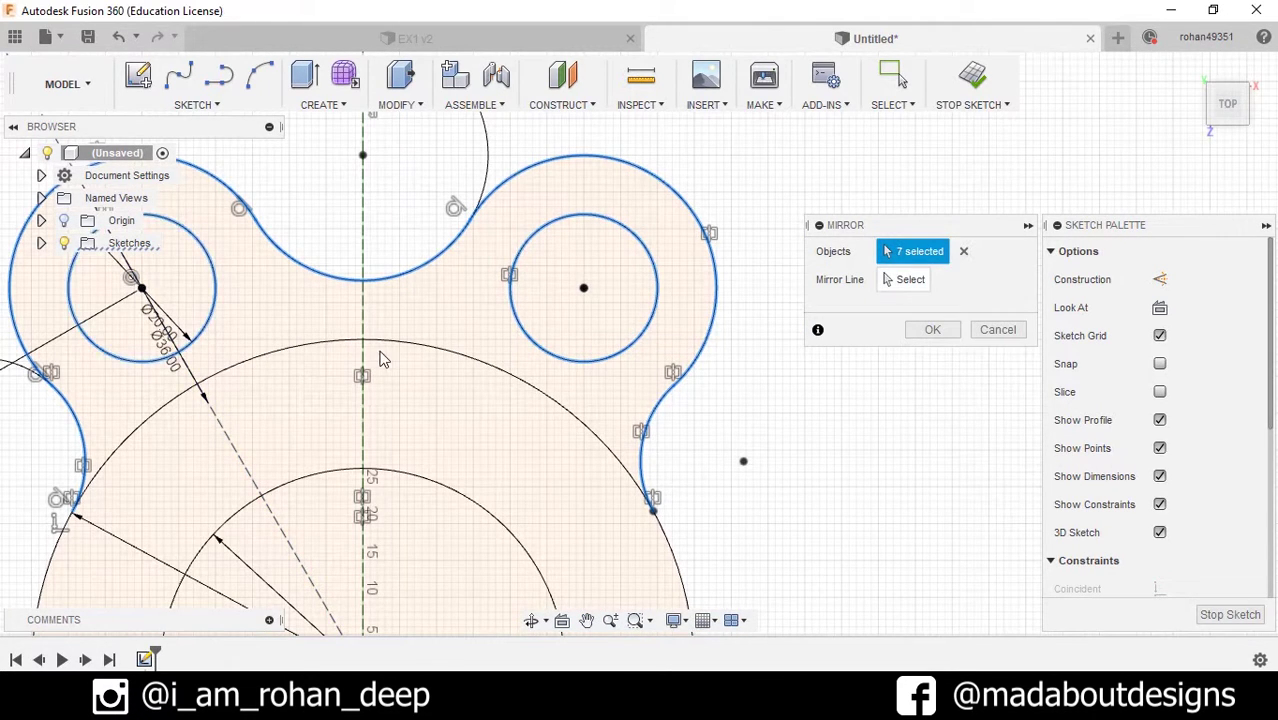
# - Mirror the selection across the horizontal centre line and finish the sketch
pyautogui.scroll(-2, 380, 358)
pyautogui.moveTo(380, 358); pyautogui.dragTo(546, 355, button='middle')
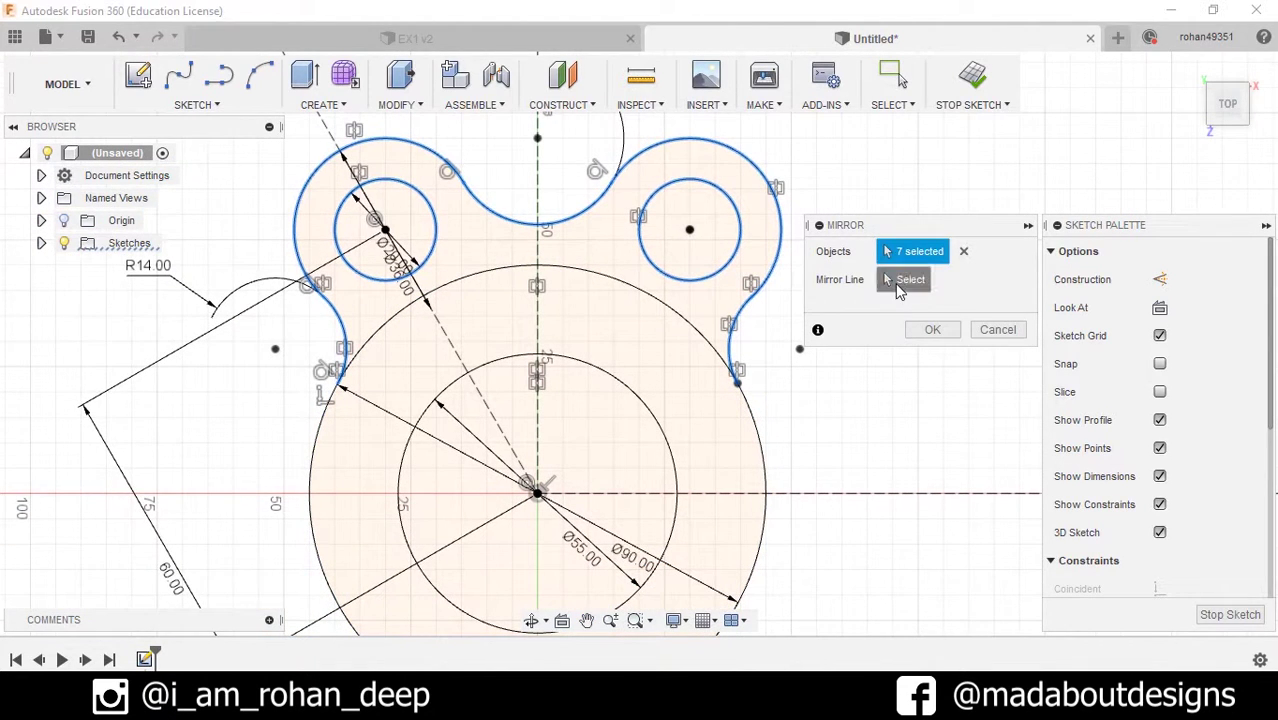
pyautogui.click(899, 284)
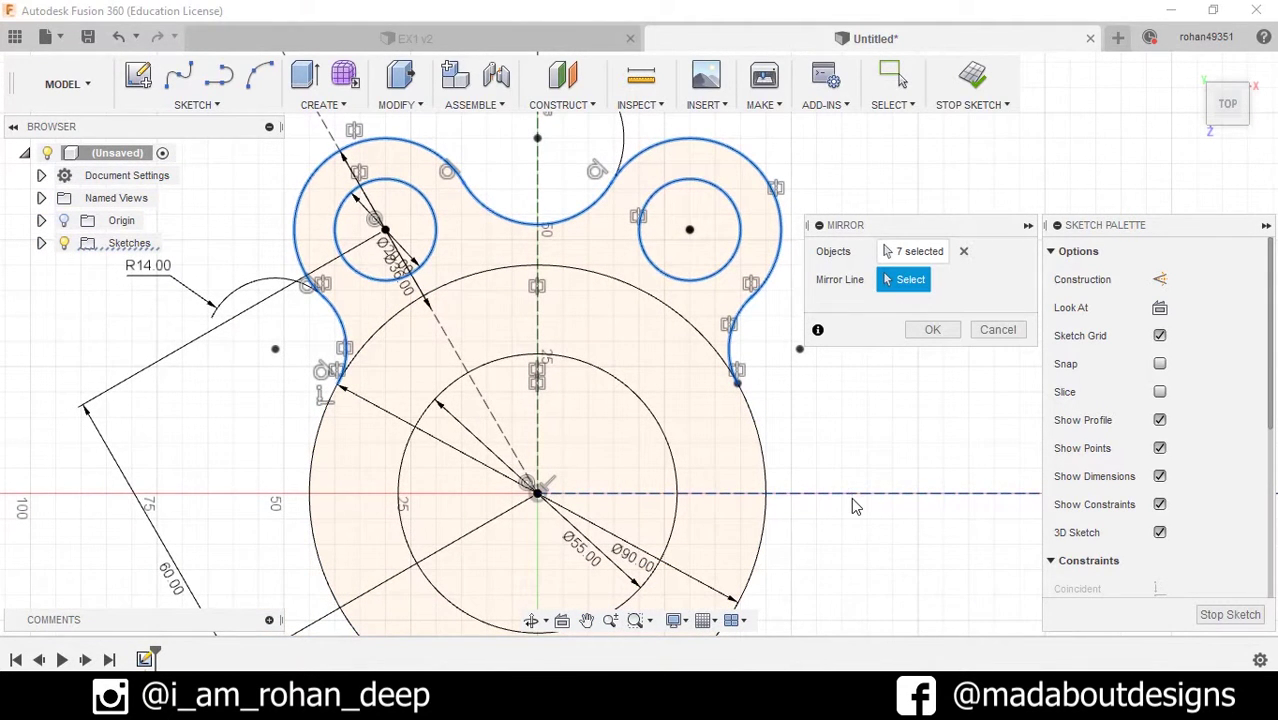
pyautogui.click(855, 495)
pyautogui.scroll(-2, 855, 502)
pyautogui.moveTo(855, 502); pyautogui.dragTo(909, 324, button='middle')
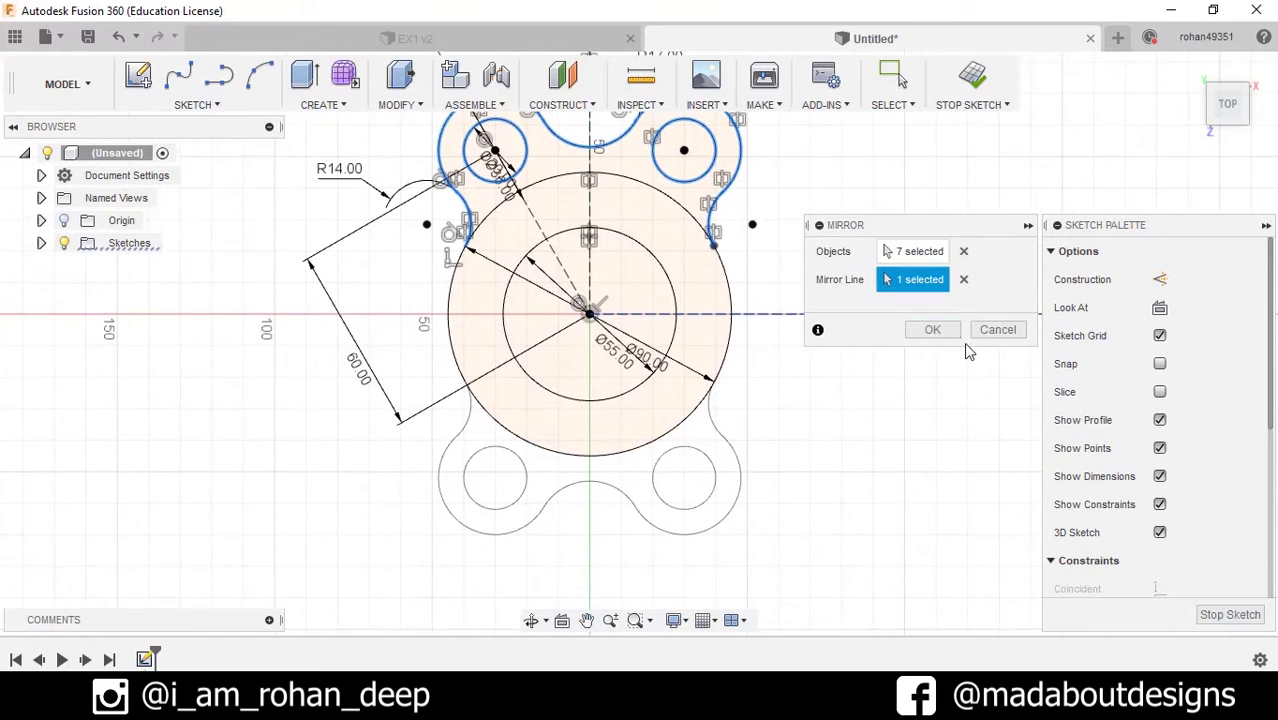
pyautogui.click(933, 333)
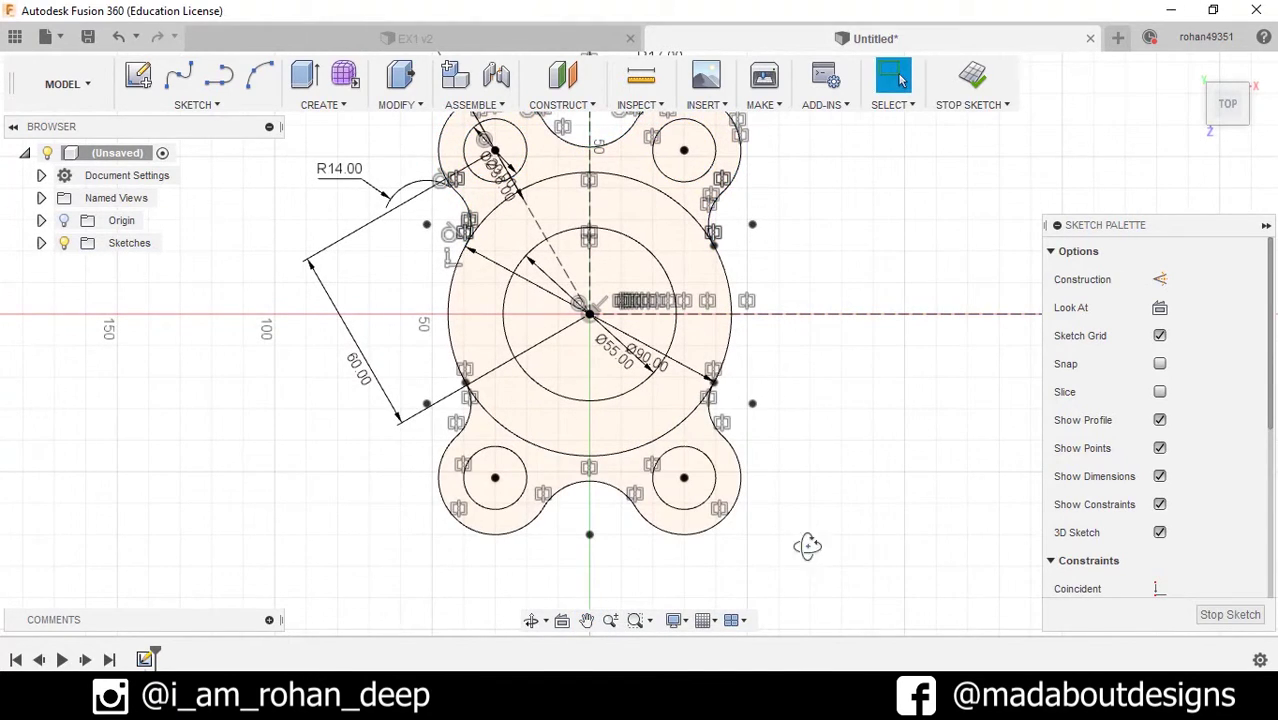
pyautogui.keyDown('shift'); pyautogui.moveTo(807, 545); pyautogui.dragTo(862, 463, button='middle'); pyautogui.keyUp('shift')
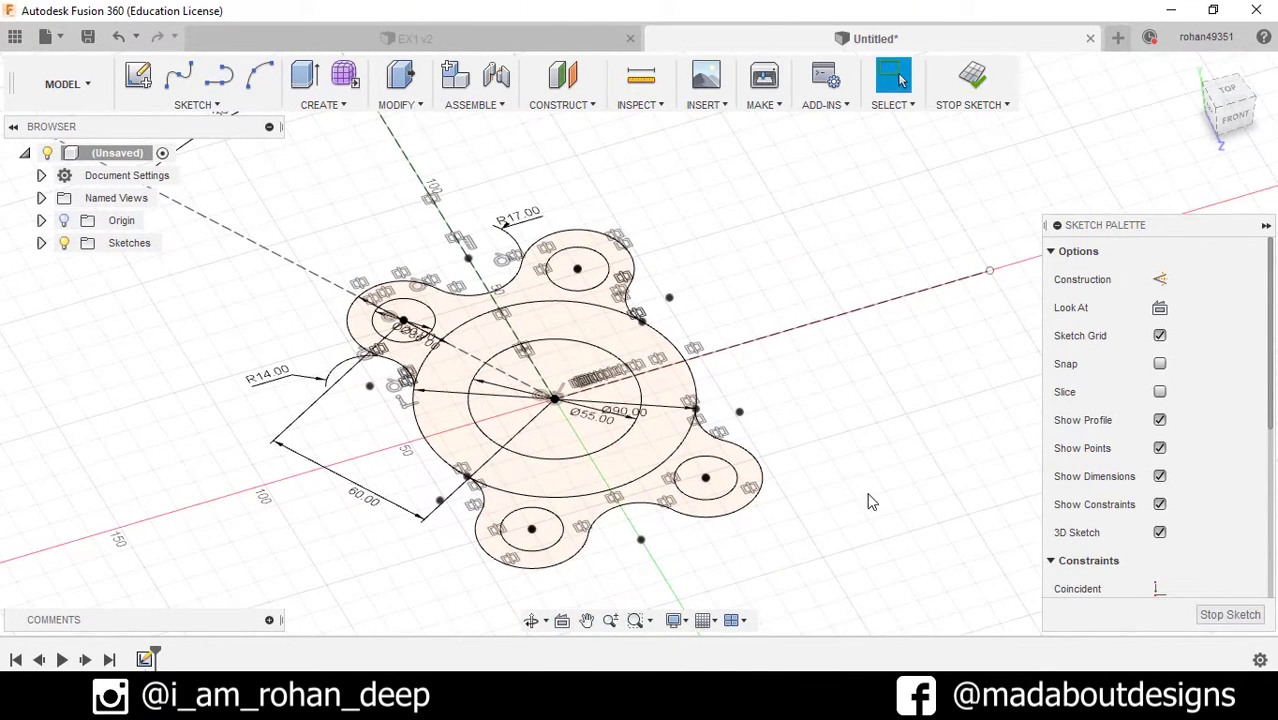
pyautogui.click(972, 78)
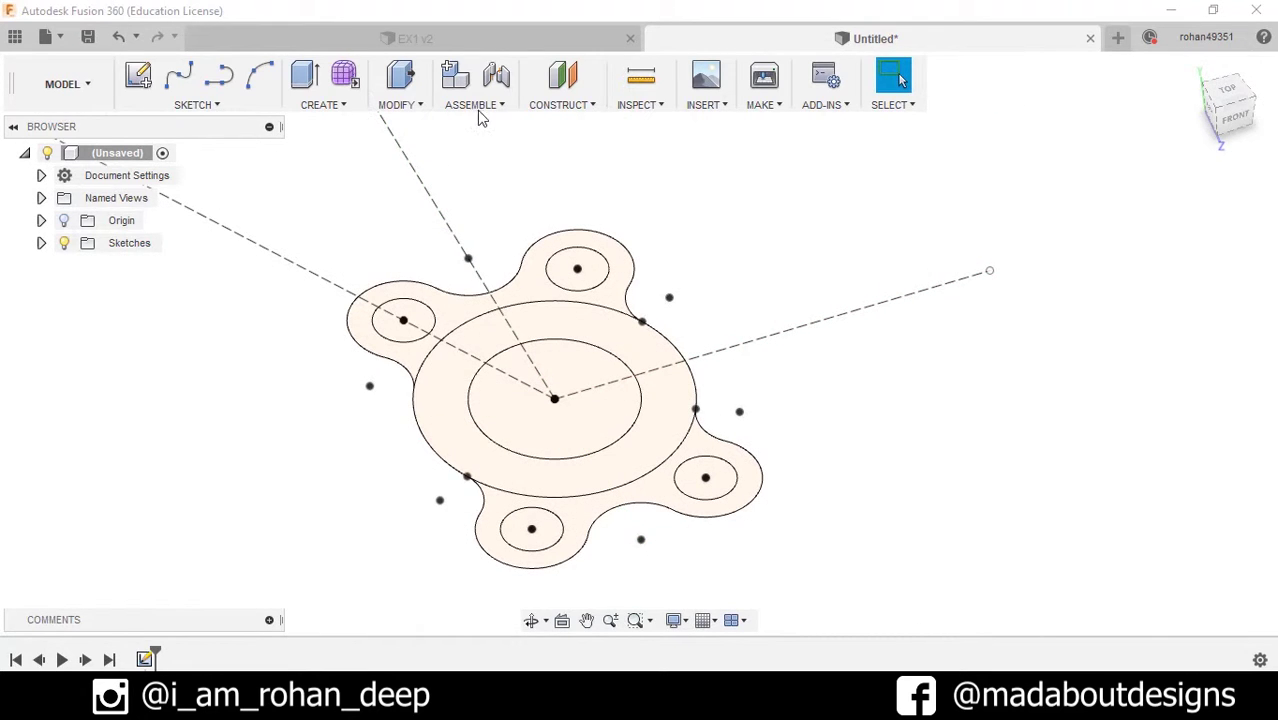
# - Extrude the upper and lower lug regions 20 cm into a solid plate
pyautogui.click(350, 107)
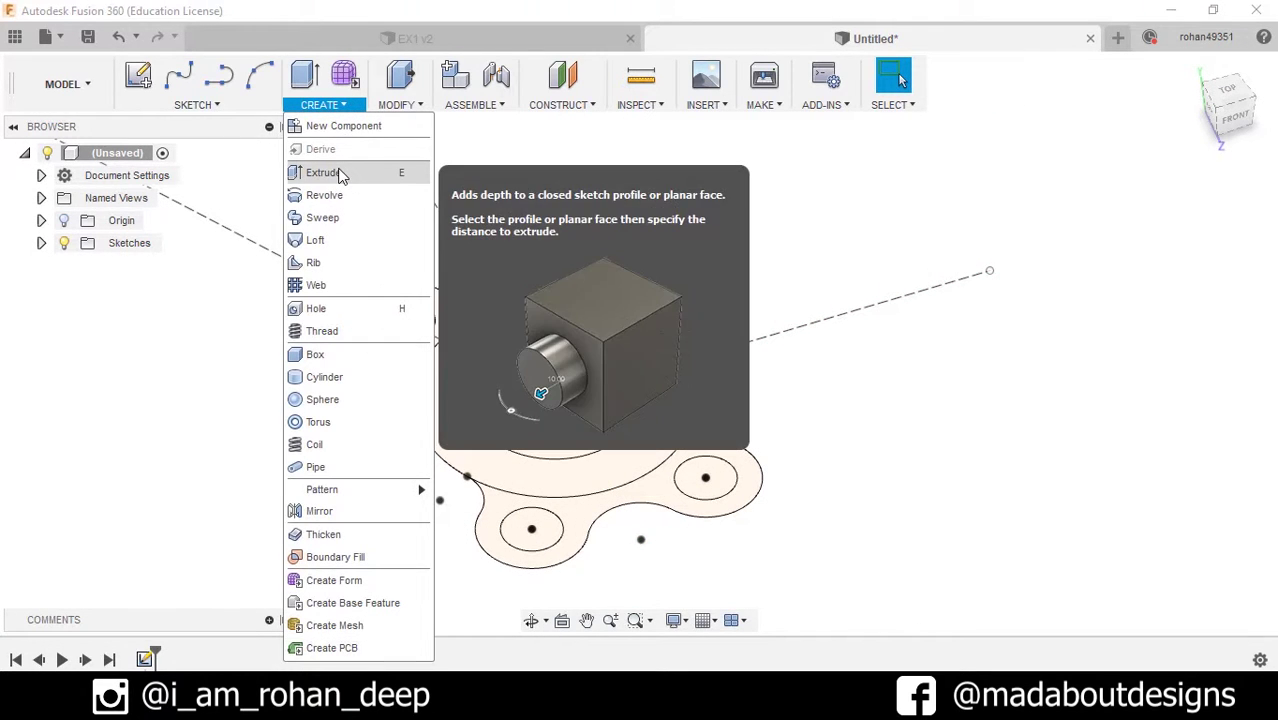
pyautogui.click(340, 174)
pyautogui.scroll(3, 471, 310)
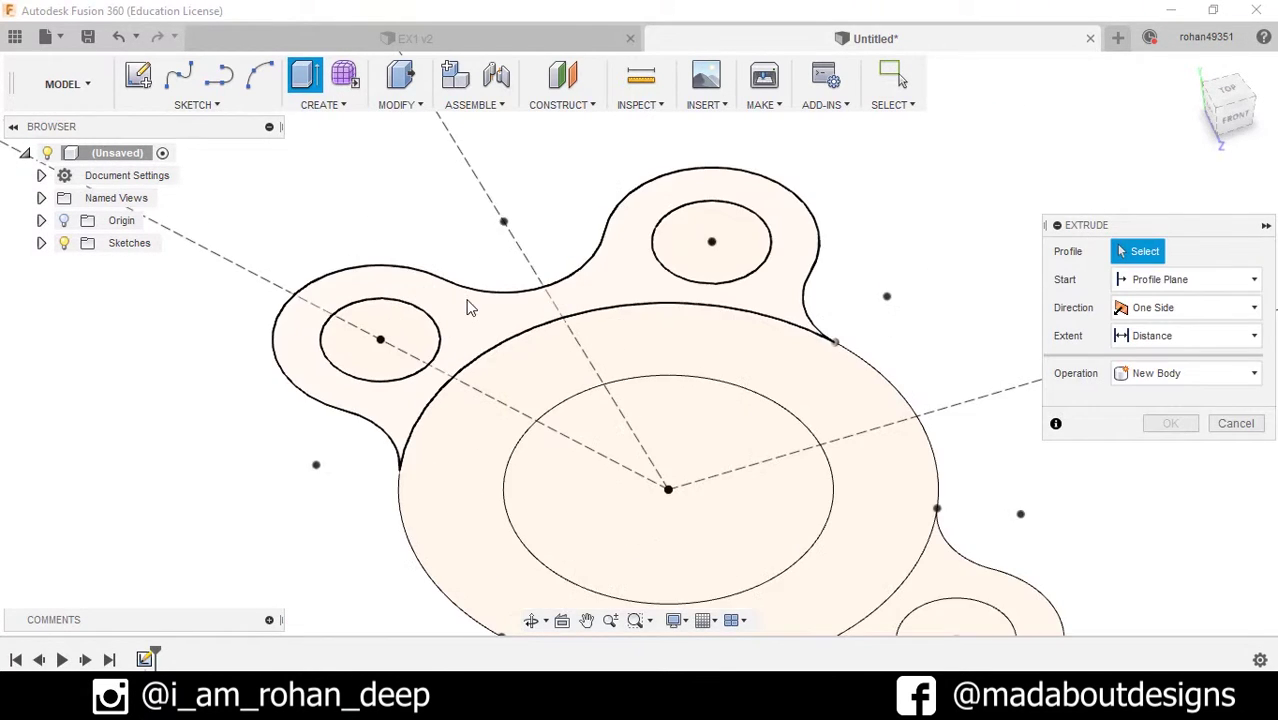
pyautogui.click(474, 322)
pyautogui.scroll(-5, 405, 335)
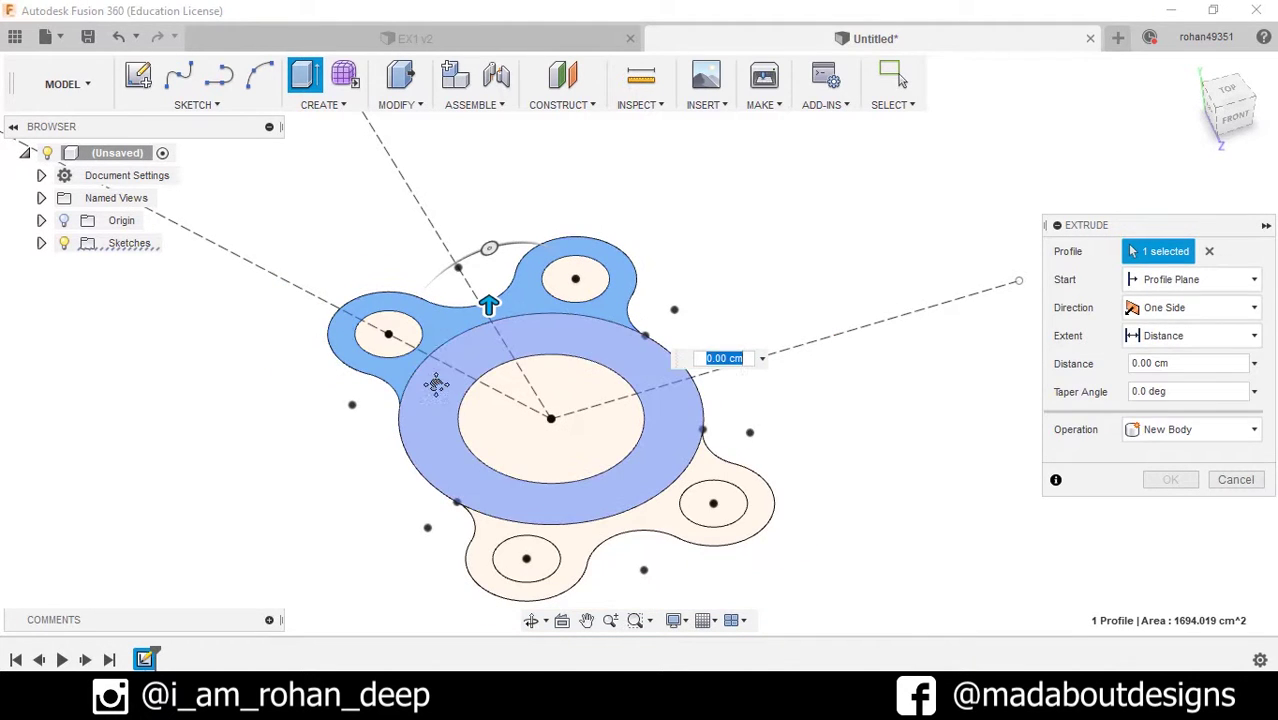
pyautogui.click(577, 418)
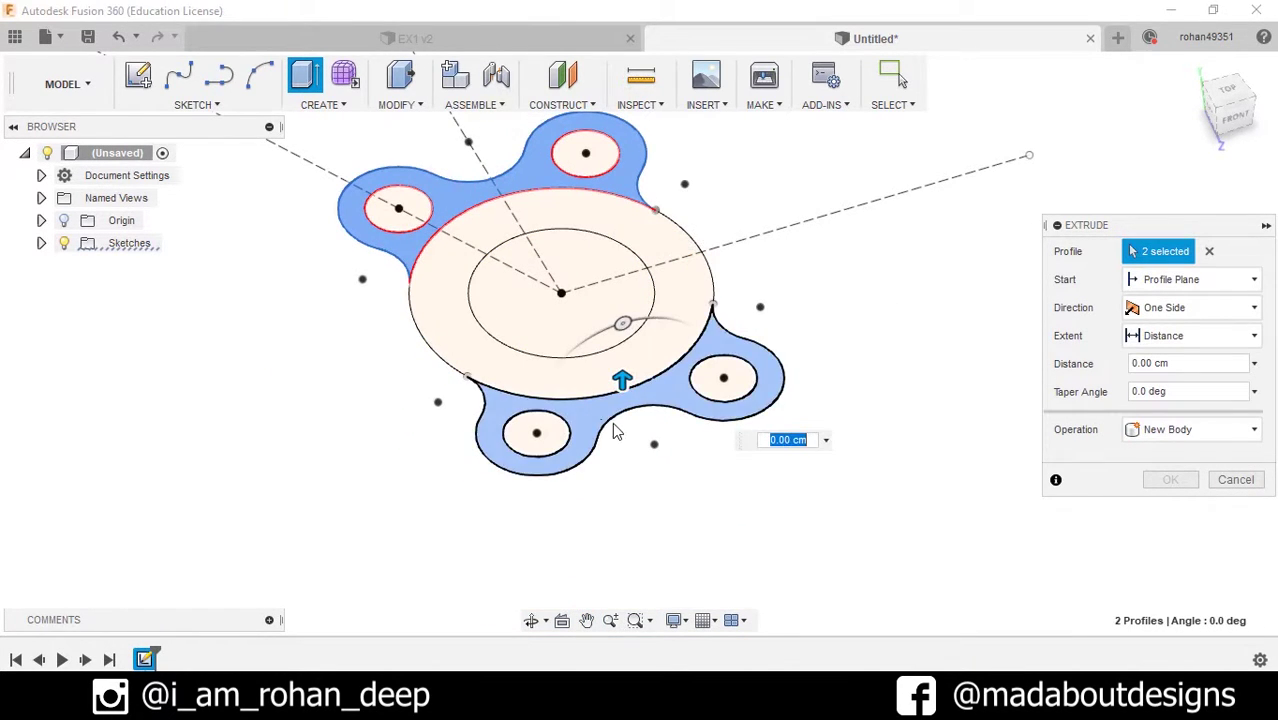
pyautogui.scroll(2, 613, 429)
pyautogui.moveTo(626, 360); pyautogui.dragTo(626, 307)
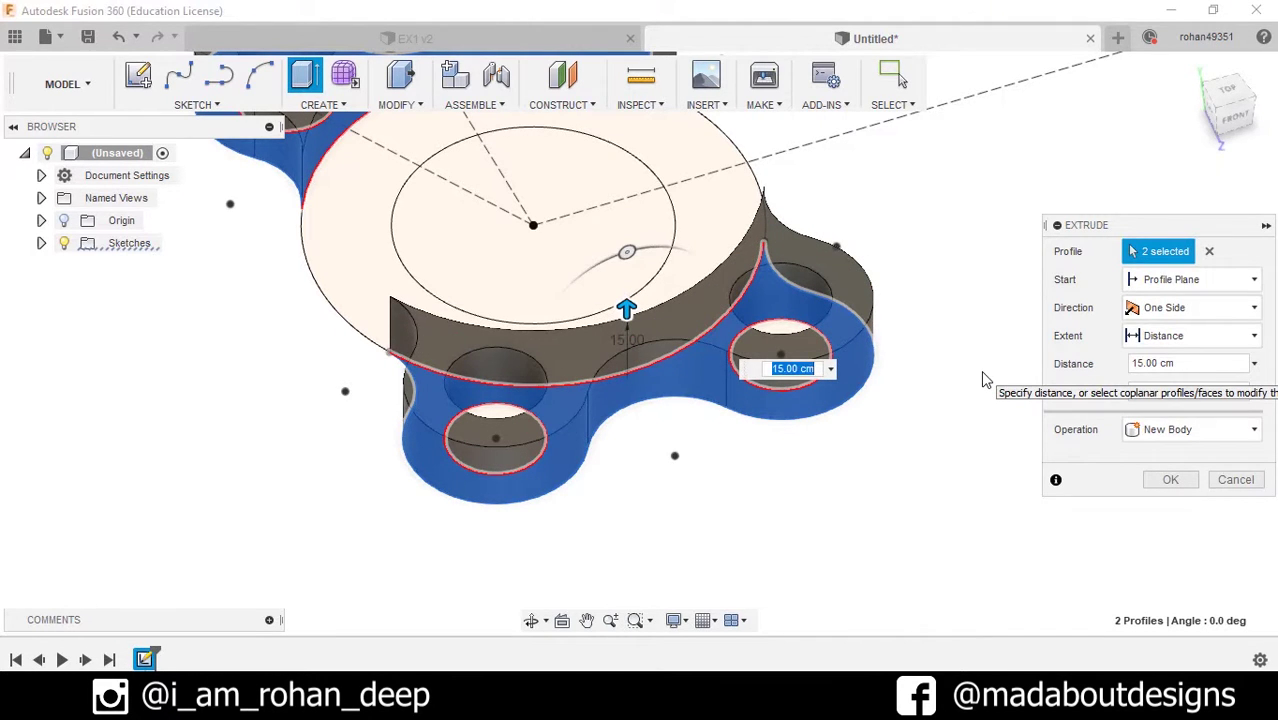
pyautogui.write('20')
pyautogui.press('Return')
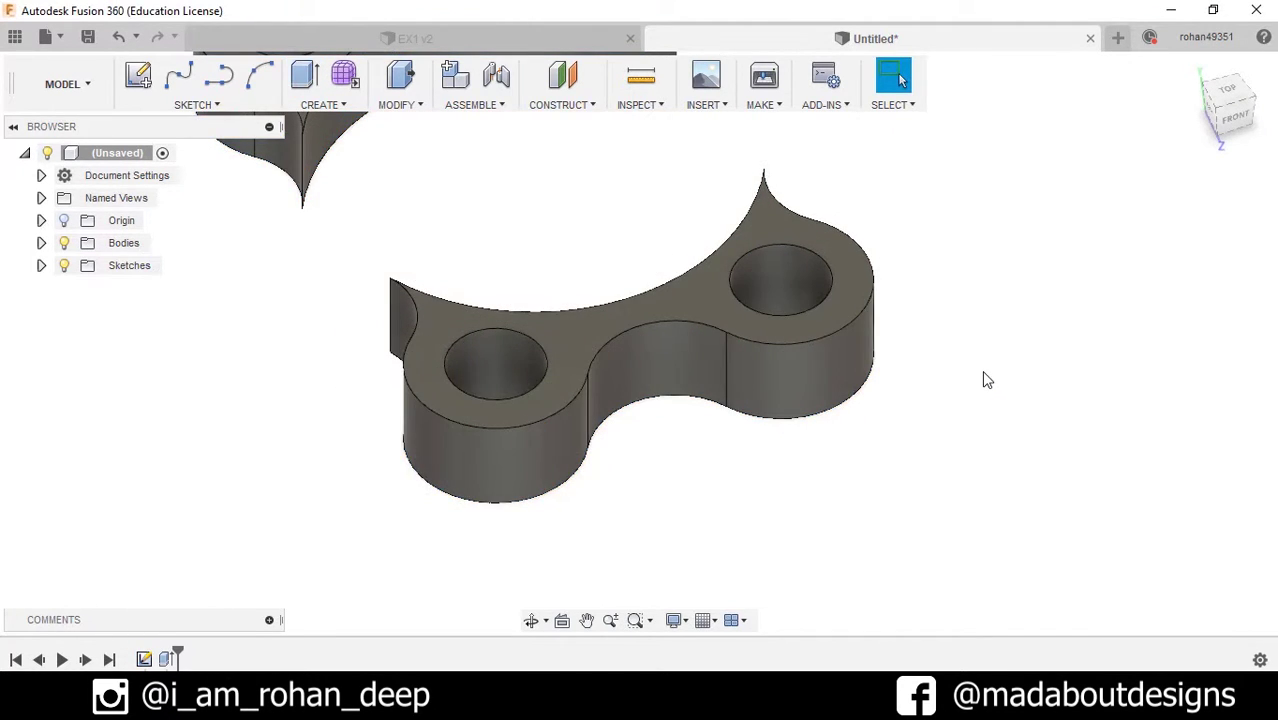
# - Make Sketch1 visible again from the Sketches folder in the browser
pyautogui.moveTo(984, 376); pyautogui.dragTo(1087, 242, button='middle')
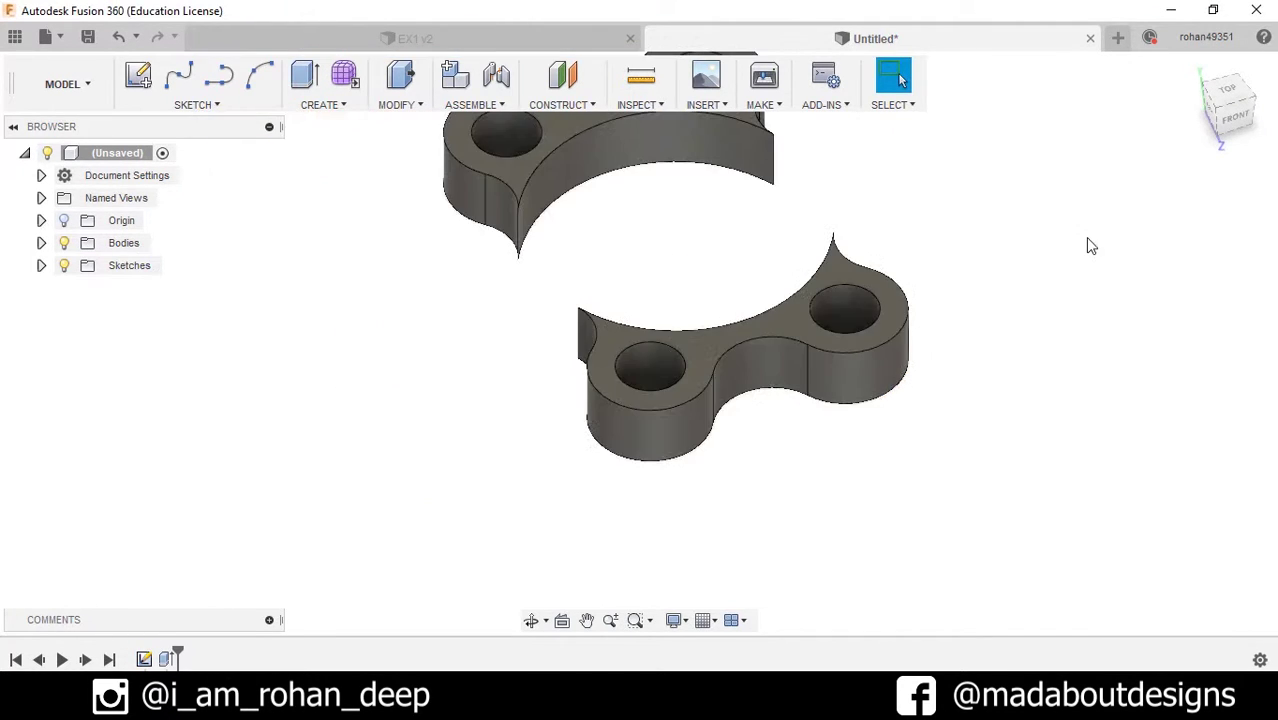
pyautogui.click(41, 266)
pyautogui.click(80, 288)
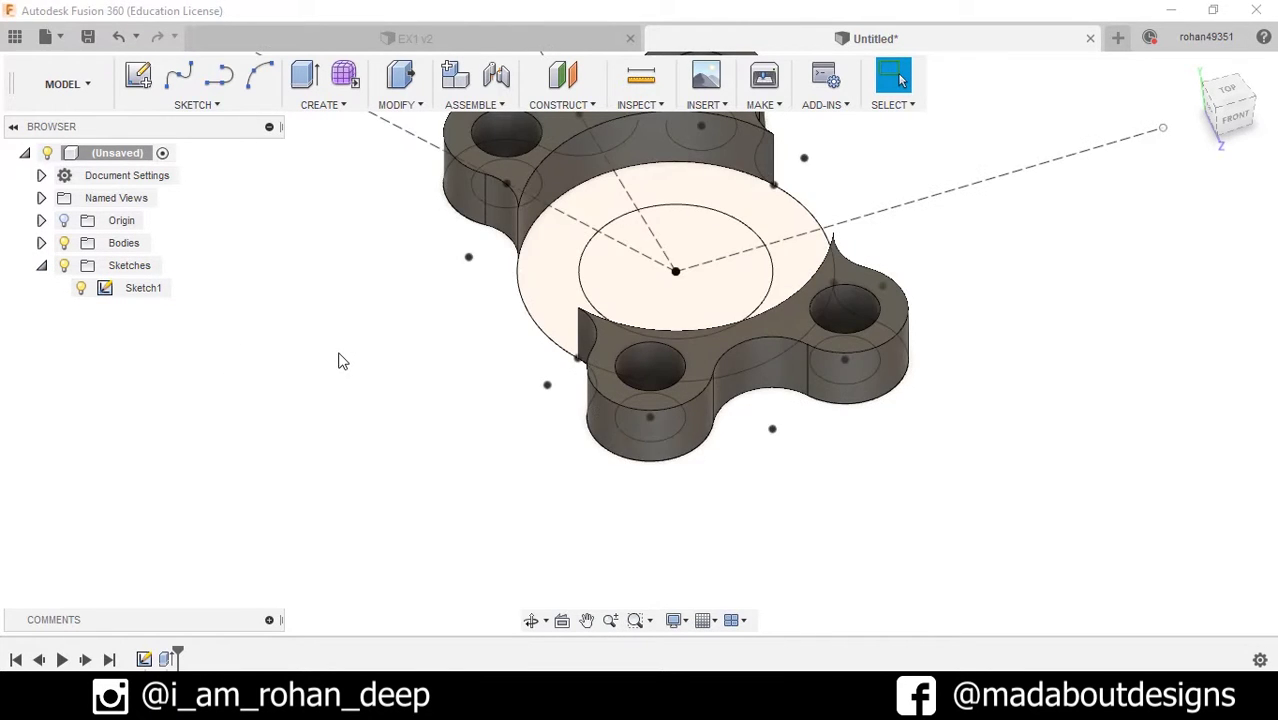
pyautogui.scroll(-3, 257, 485)
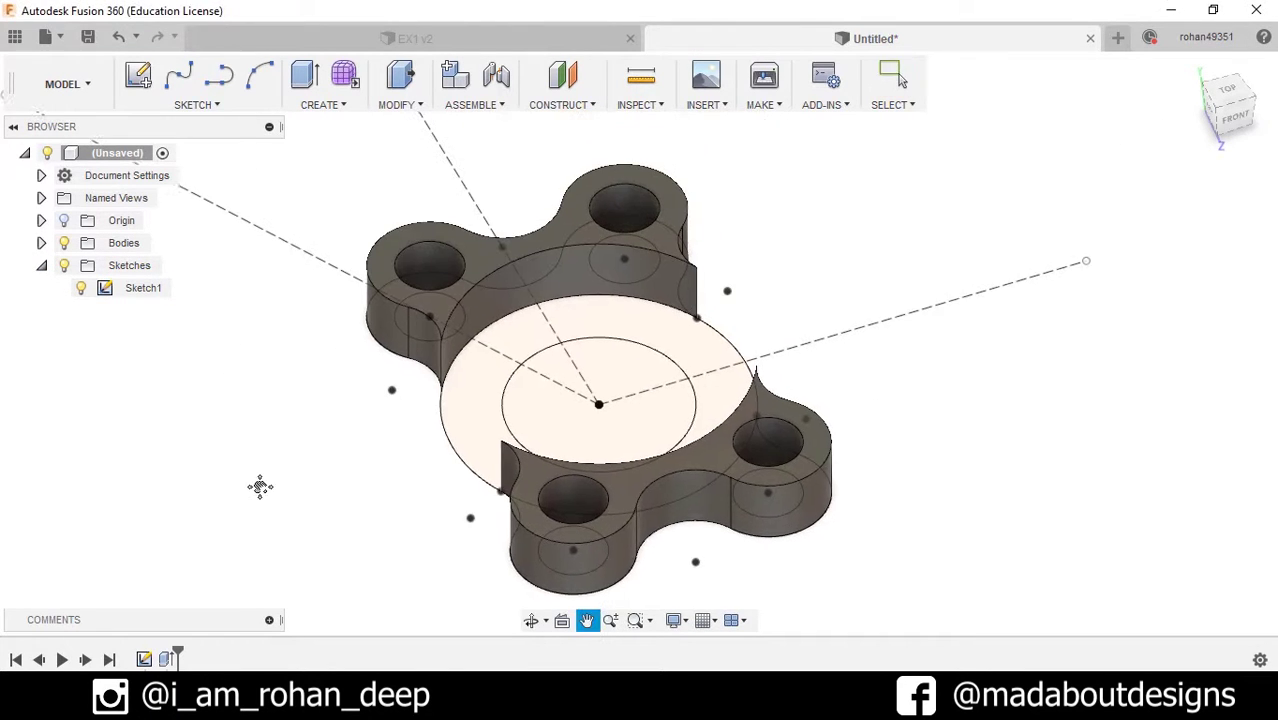
pyautogui.click(321, 105)
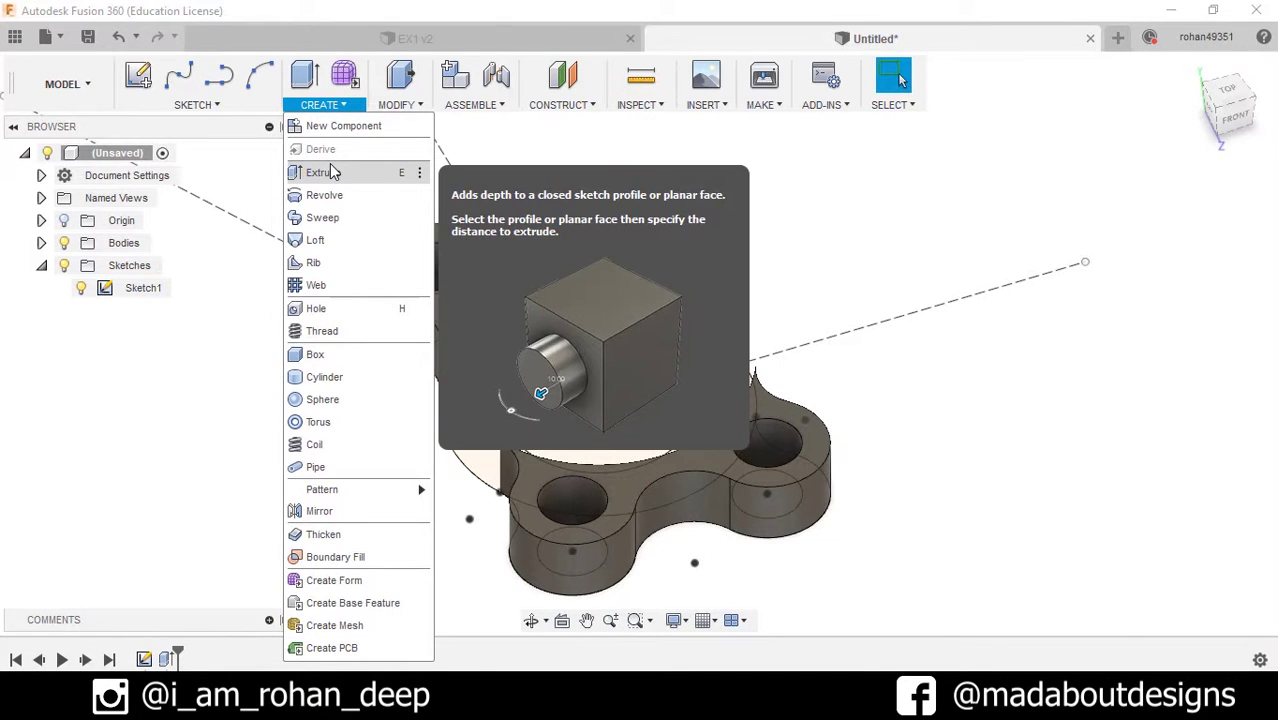
# - Extrude the Ø55–Ø90 ring 60 cm up, joined to the plate, as a hollow boss
pyautogui.click(333, 176)
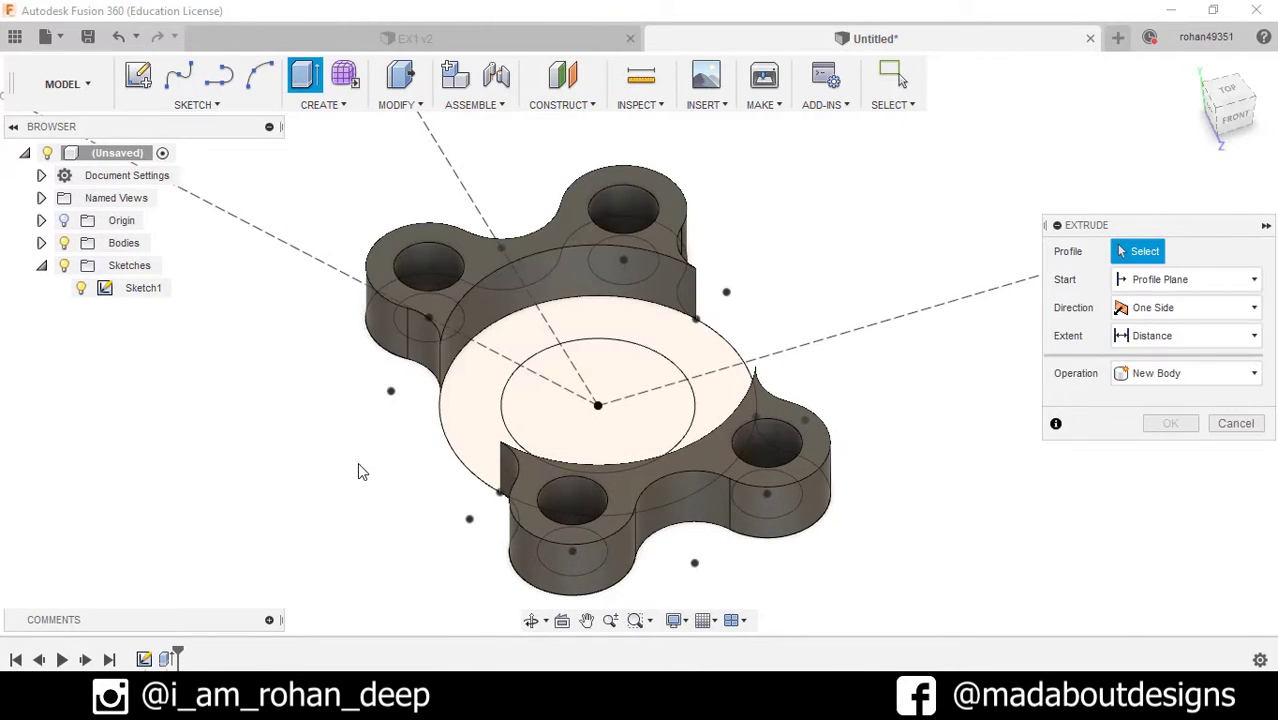
pyautogui.keyDown('shift'); pyautogui.moveTo(357, 471); pyautogui.dragTo(357, 422, button='middle'); pyautogui.keyUp('shift')
pyautogui.click(362, 427)
pyautogui.scroll(-3, 210, 450)
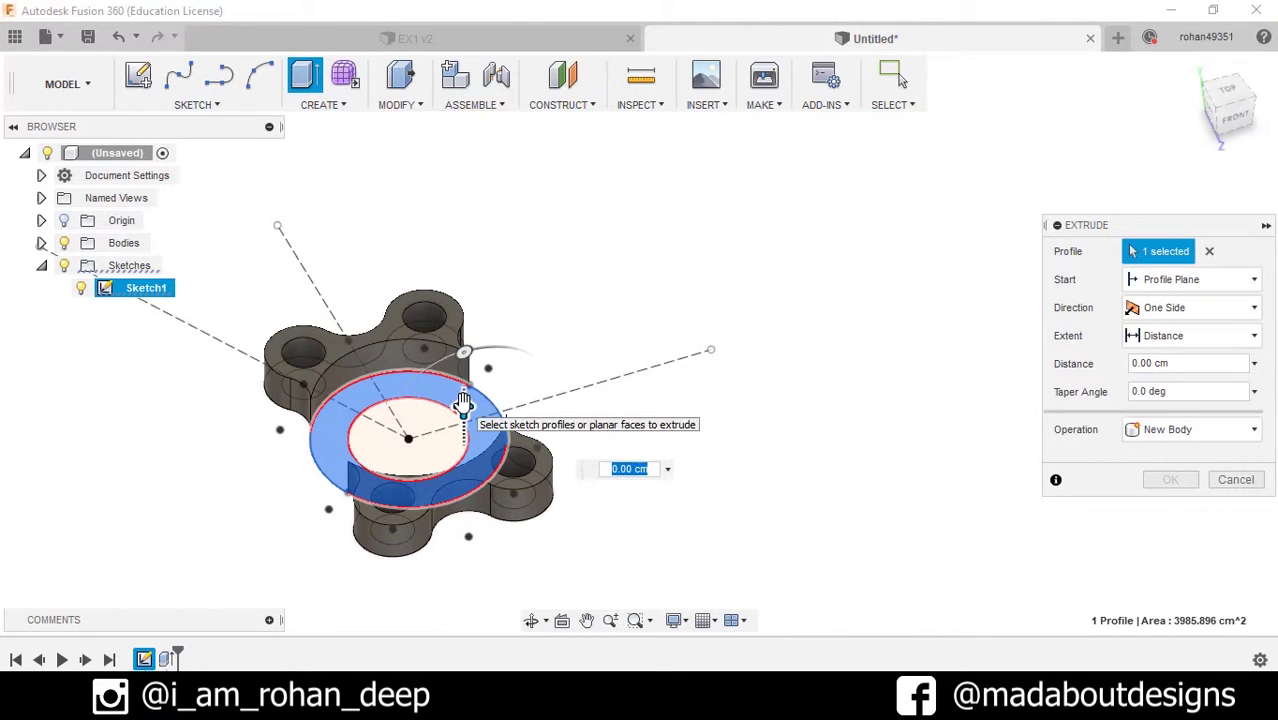
pyautogui.moveTo(462, 410); pyautogui.dragTo(462, 315)
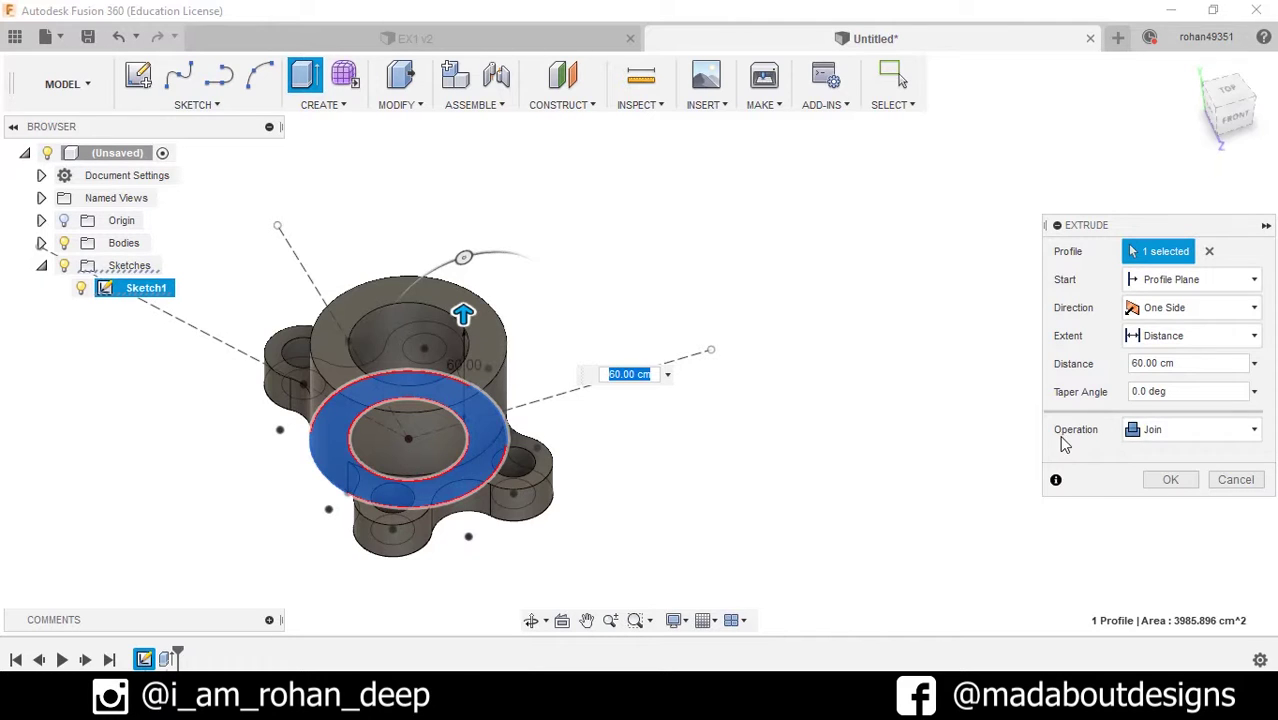
pyautogui.click(1166, 482)
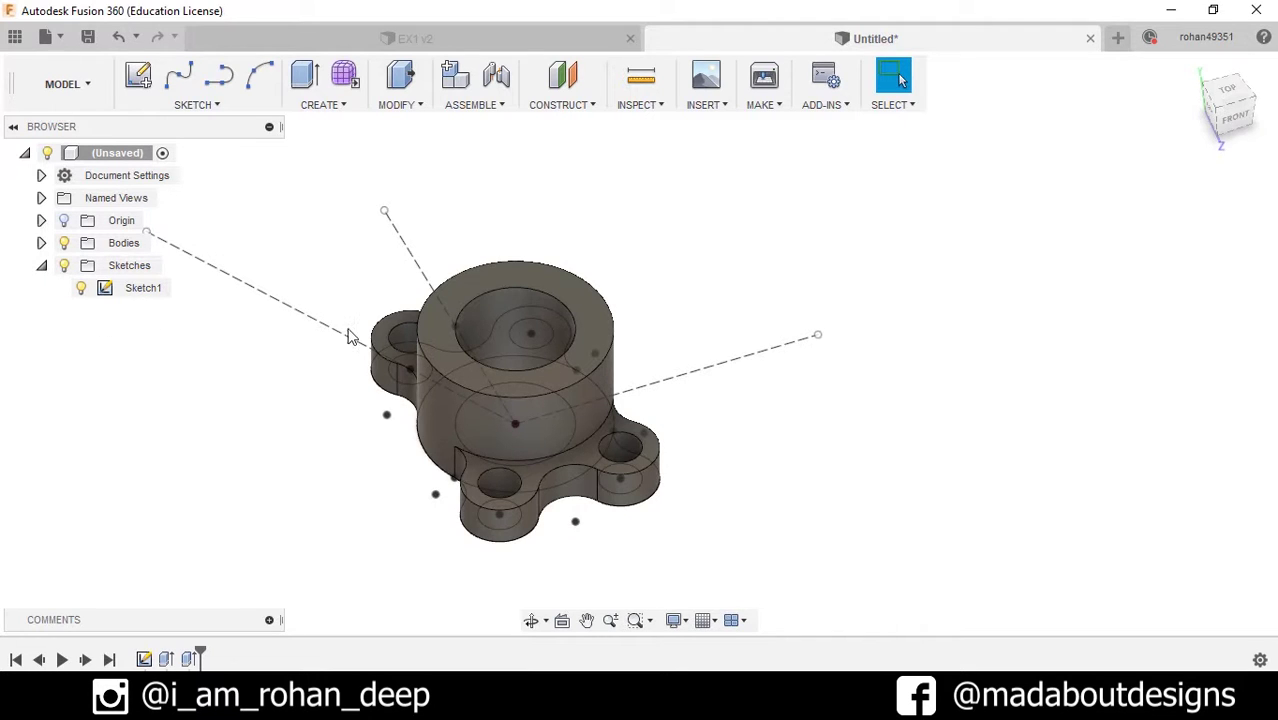
# - Hide Sketch1 and select the boss's top face
pyautogui.click(91, 287)
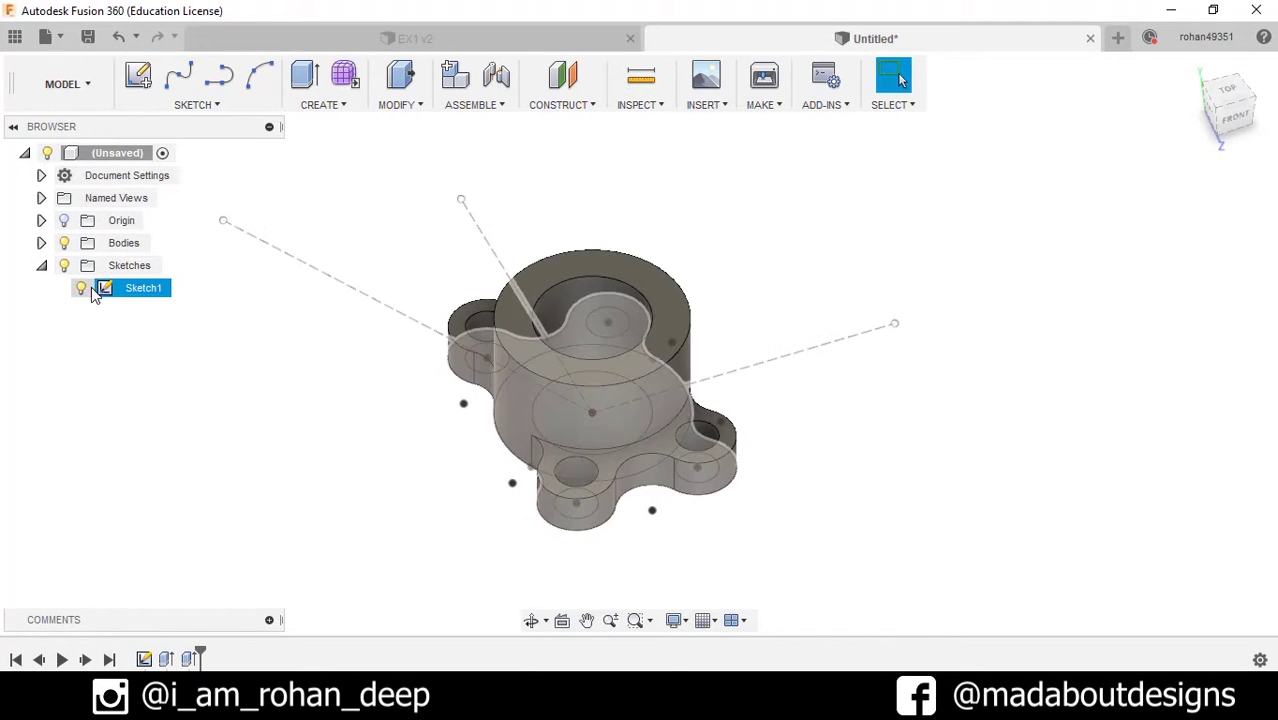
pyautogui.click(82, 287)
pyautogui.keyDown('shift'); pyautogui.moveTo(239, 345); pyautogui.dragTo(234, 370, button='middle'); pyautogui.keyUp('shift')
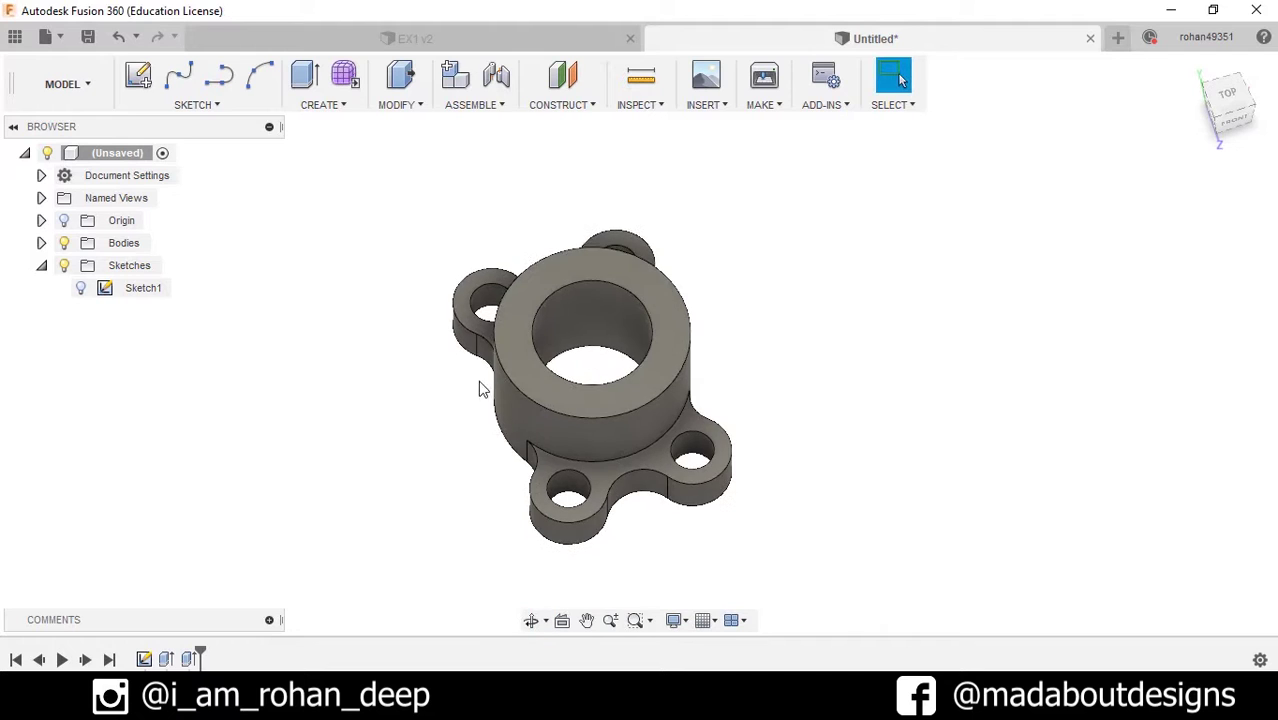
pyautogui.scroll(3, 538, 354)
pyautogui.click(514, 371)
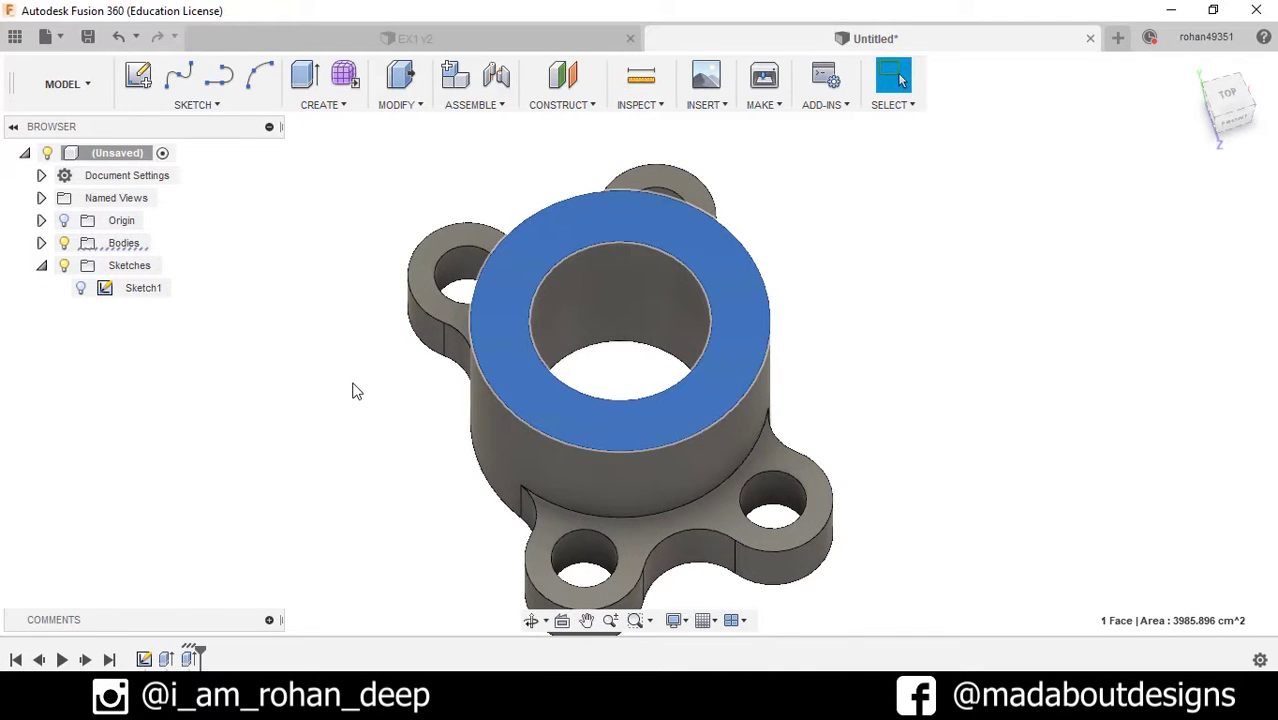
pyautogui.moveTo(352, 391); pyautogui.dragTo(319, 389, button='middle')
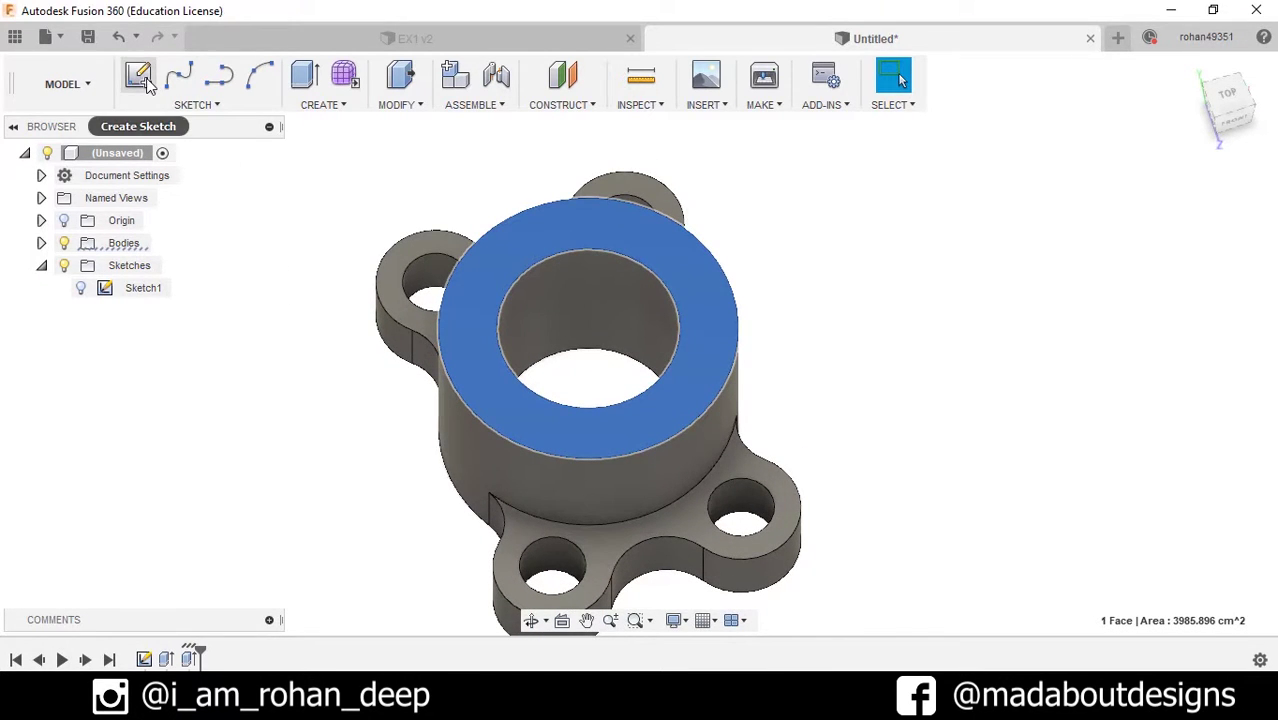
# - On the boss top face, sketch an 8 × 25 centre rectangle on the vertical axis, then finish
pyautogui.click(146, 84)
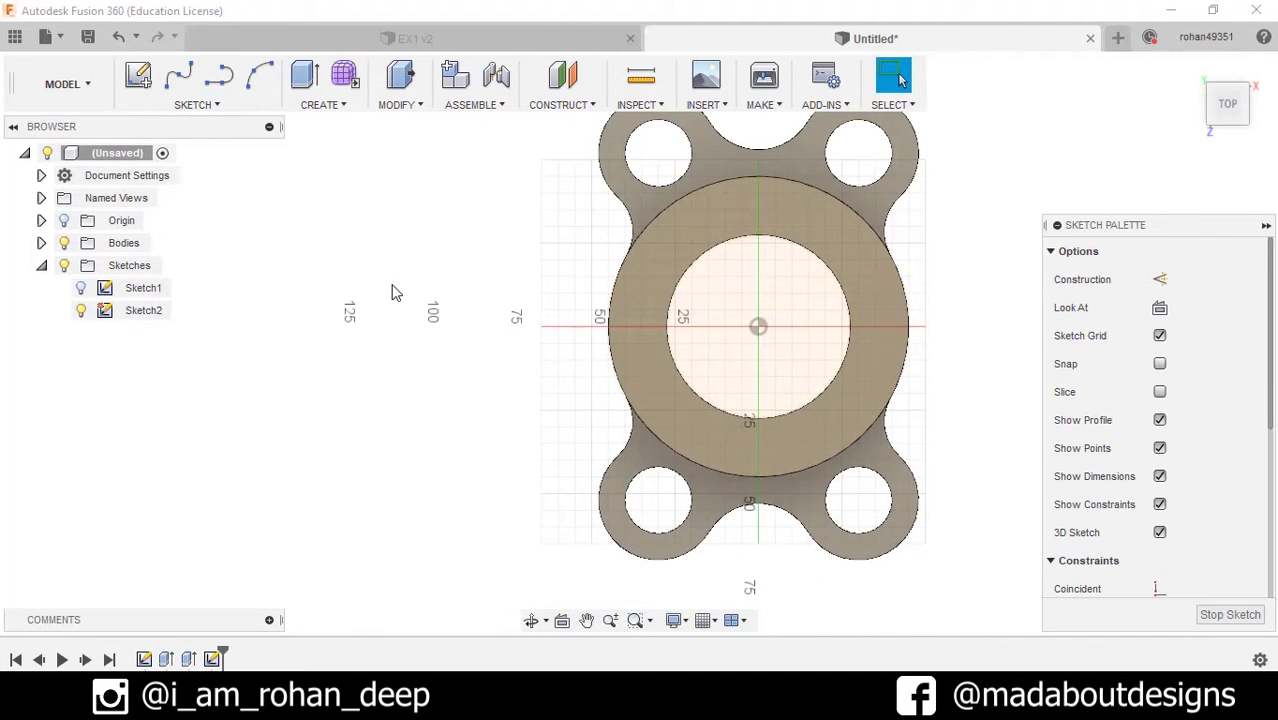
pyautogui.click(198, 105)
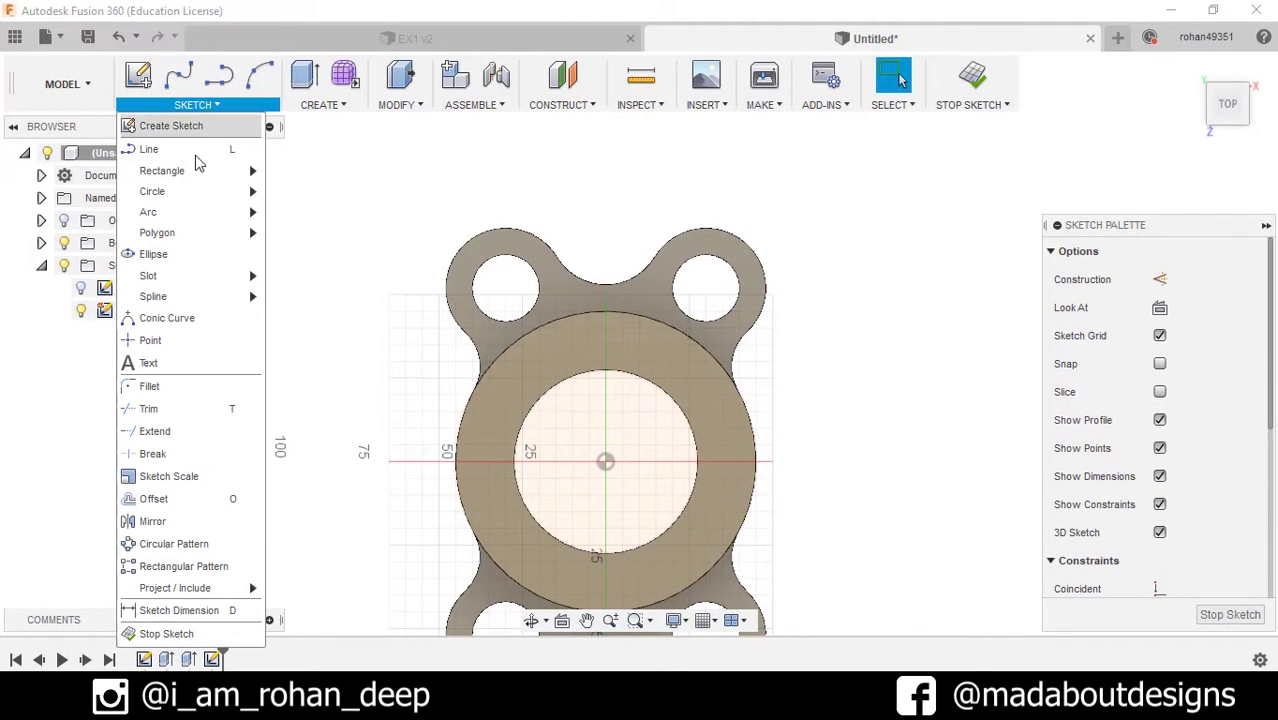
pyautogui.moveTo(196, 176)
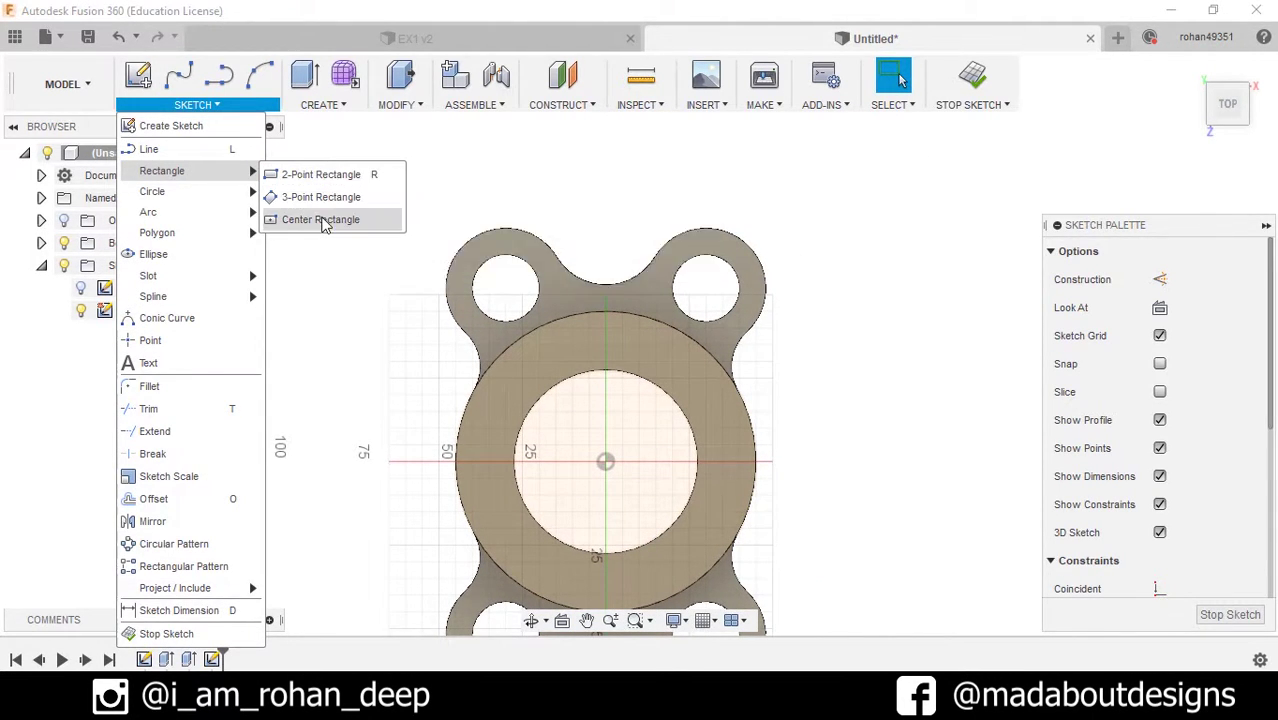
pyautogui.click(321, 219)
pyautogui.scroll(3, 636, 391)
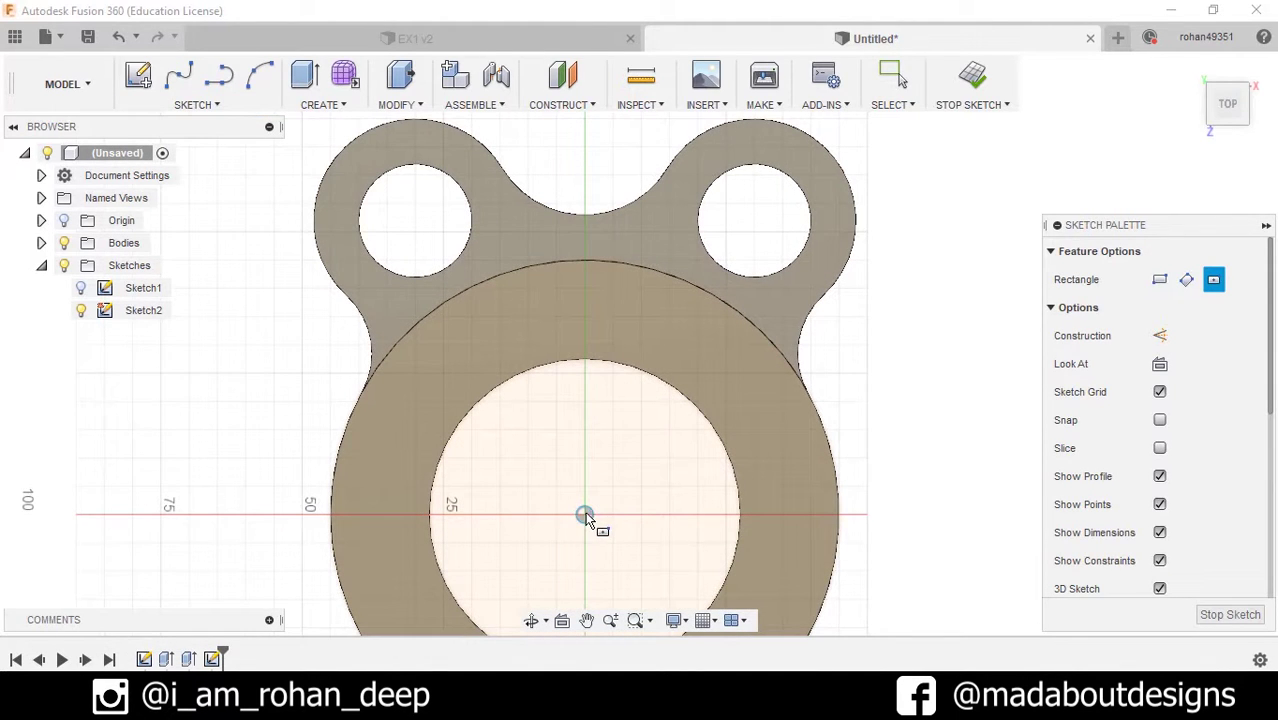
pyautogui.click(585, 320)
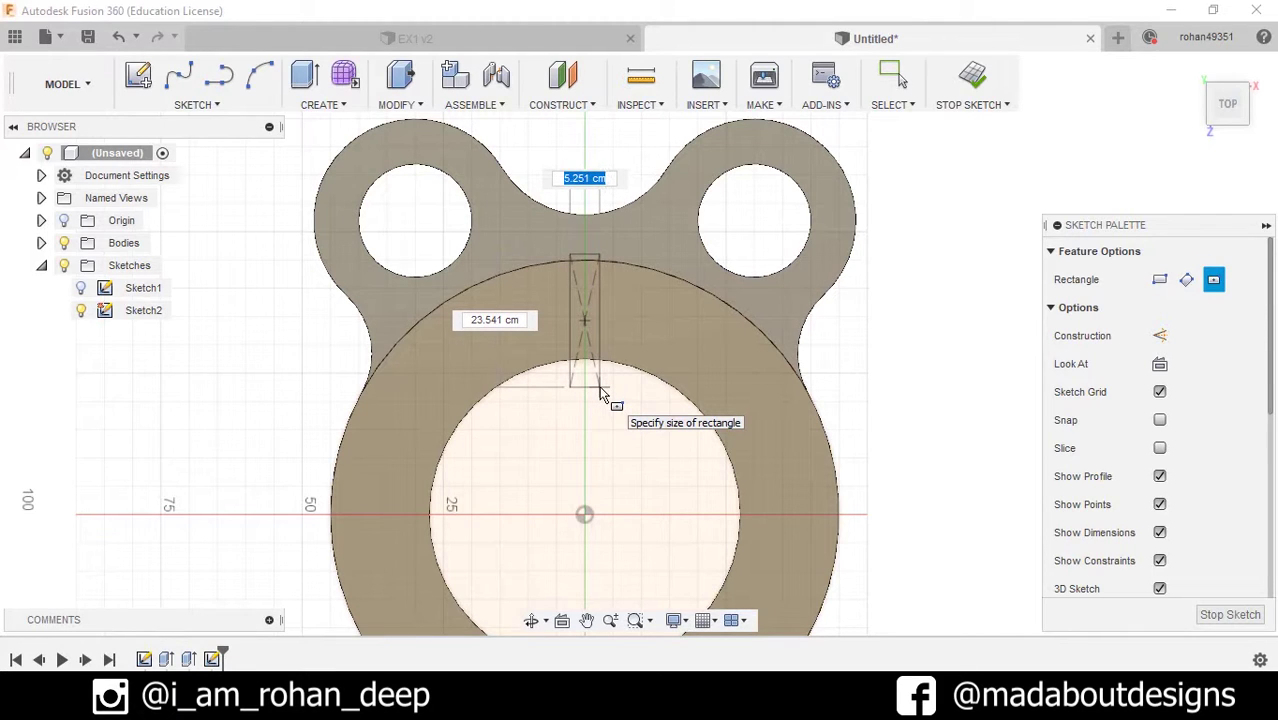
pyautogui.press('Tab')
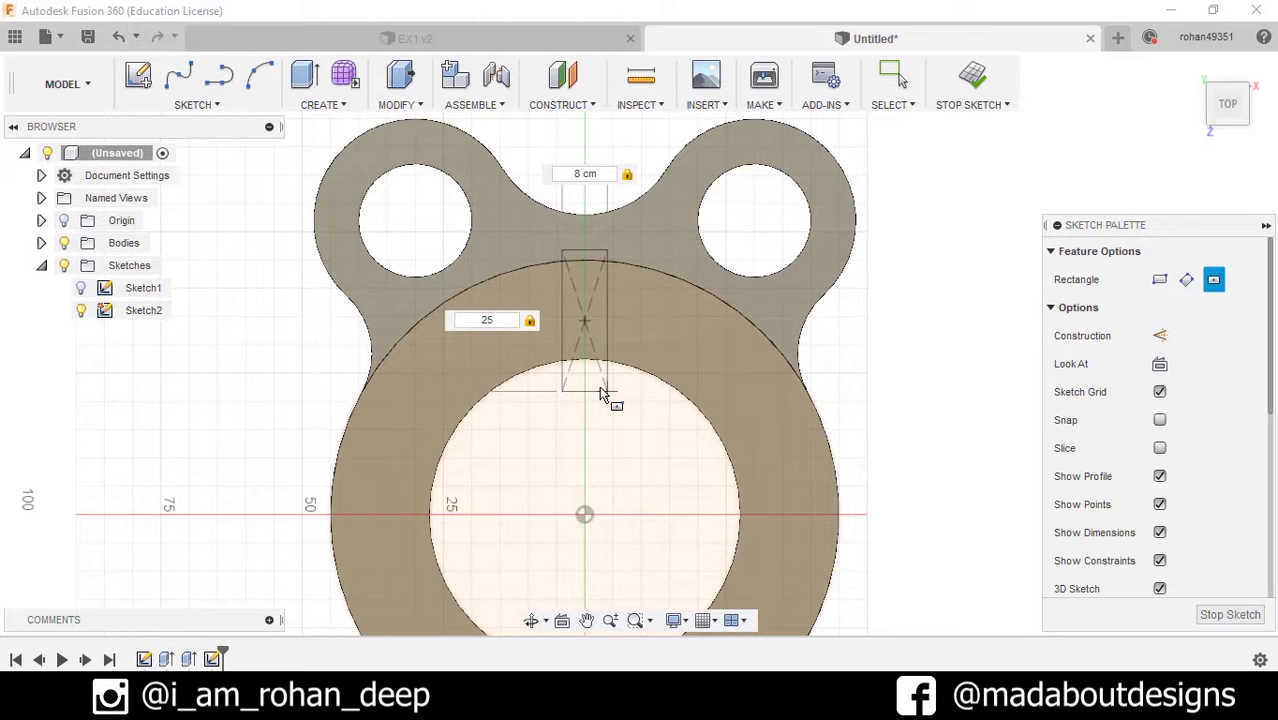
pyautogui.press('Return')
pyautogui.scroll(-2, 600, 393)
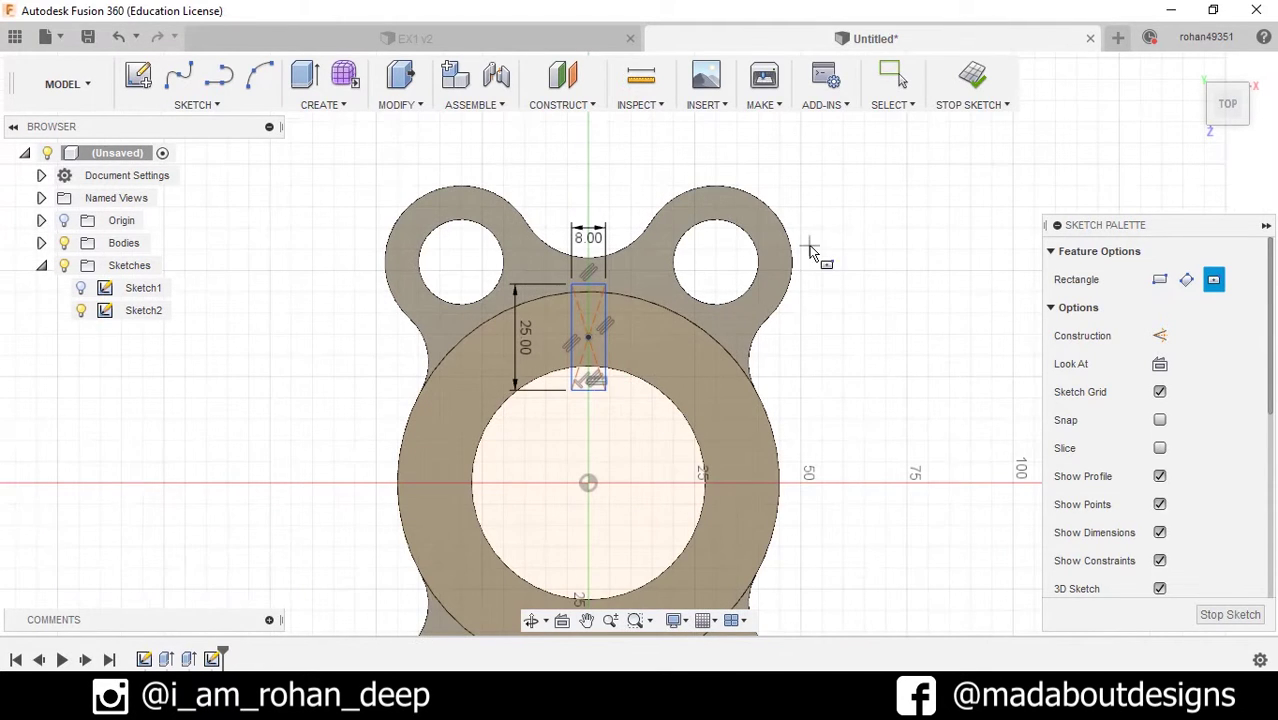
pyautogui.click(970, 77)
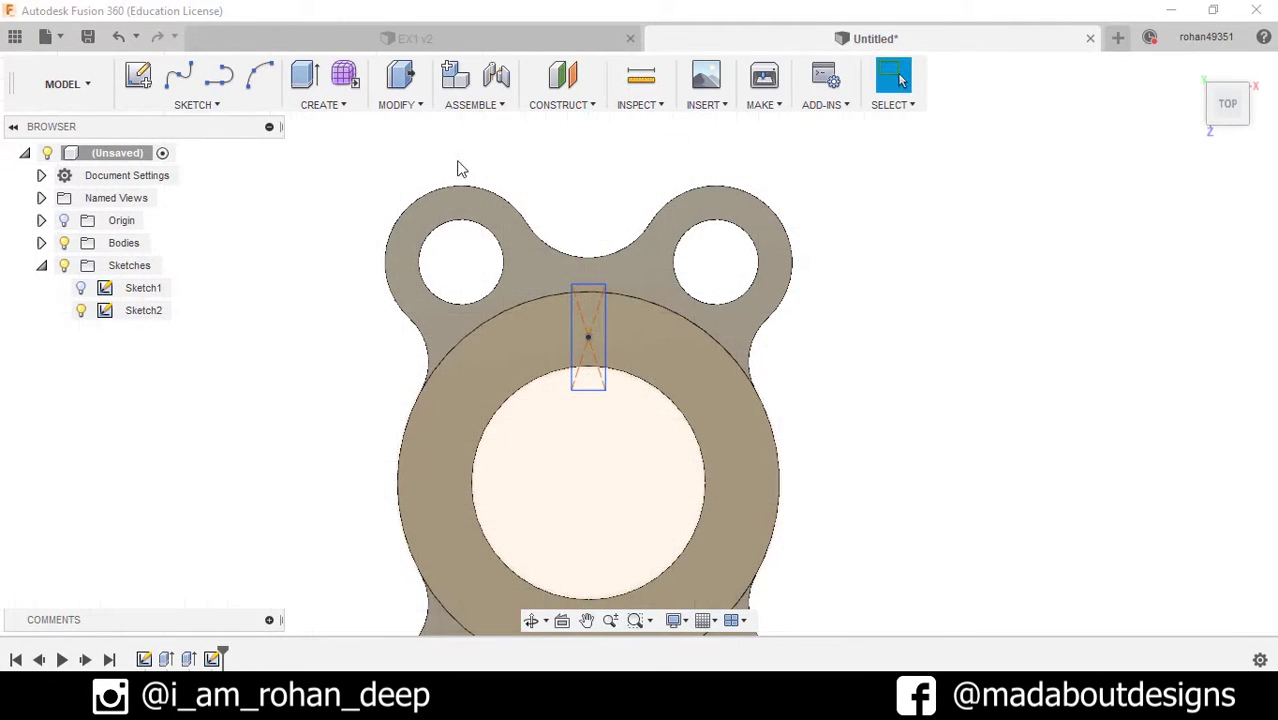
# - Extrude-cut the rectangle 10 cm down into the boss wall to form a slot
pyautogui.click(343, 110)
pyautogui.click(325, 172)
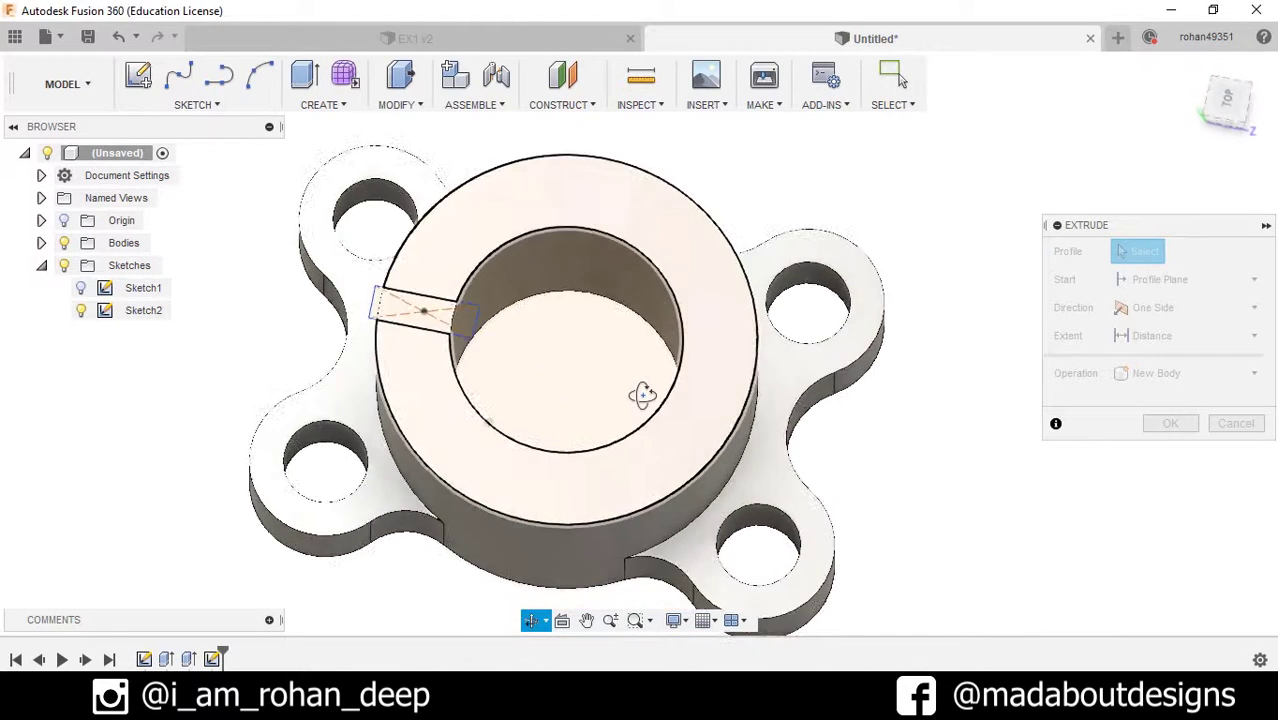
pyautogui.scroll(3, 386, 325)
pyautogui.click(422, 320)
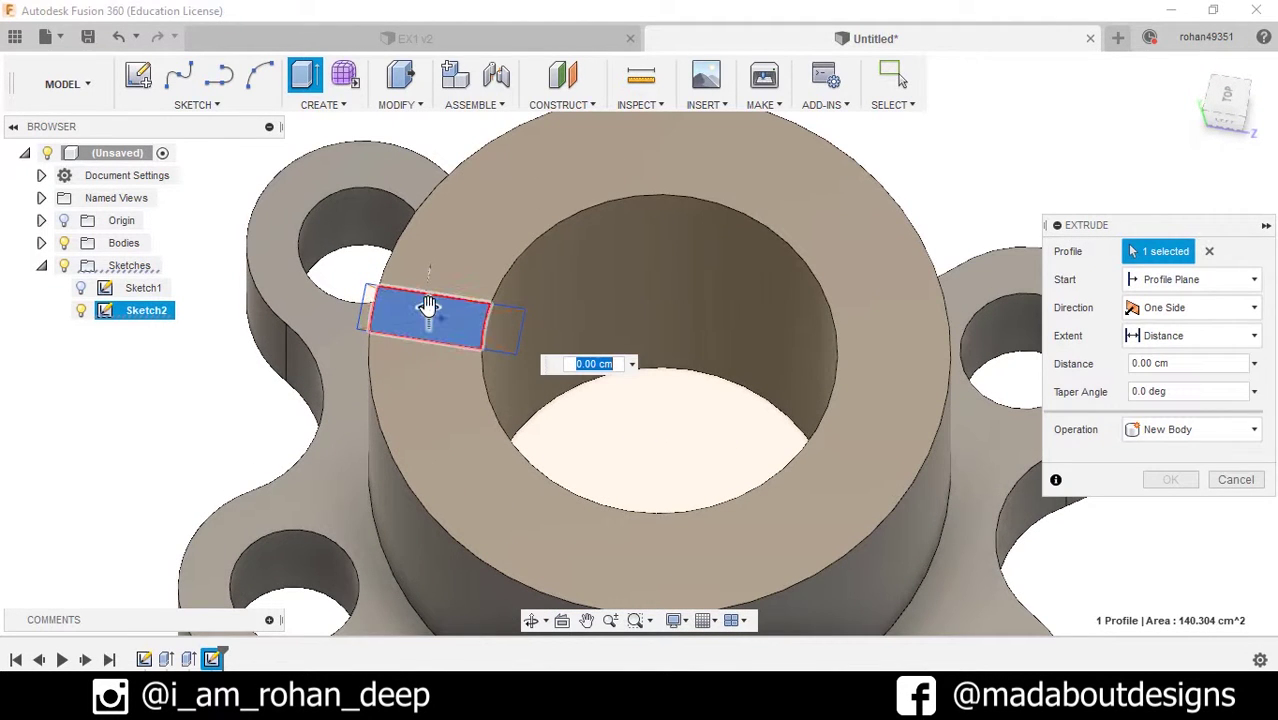
pyautogui.moveTo(428, 305); pyautogui.dragTo(430, 341)
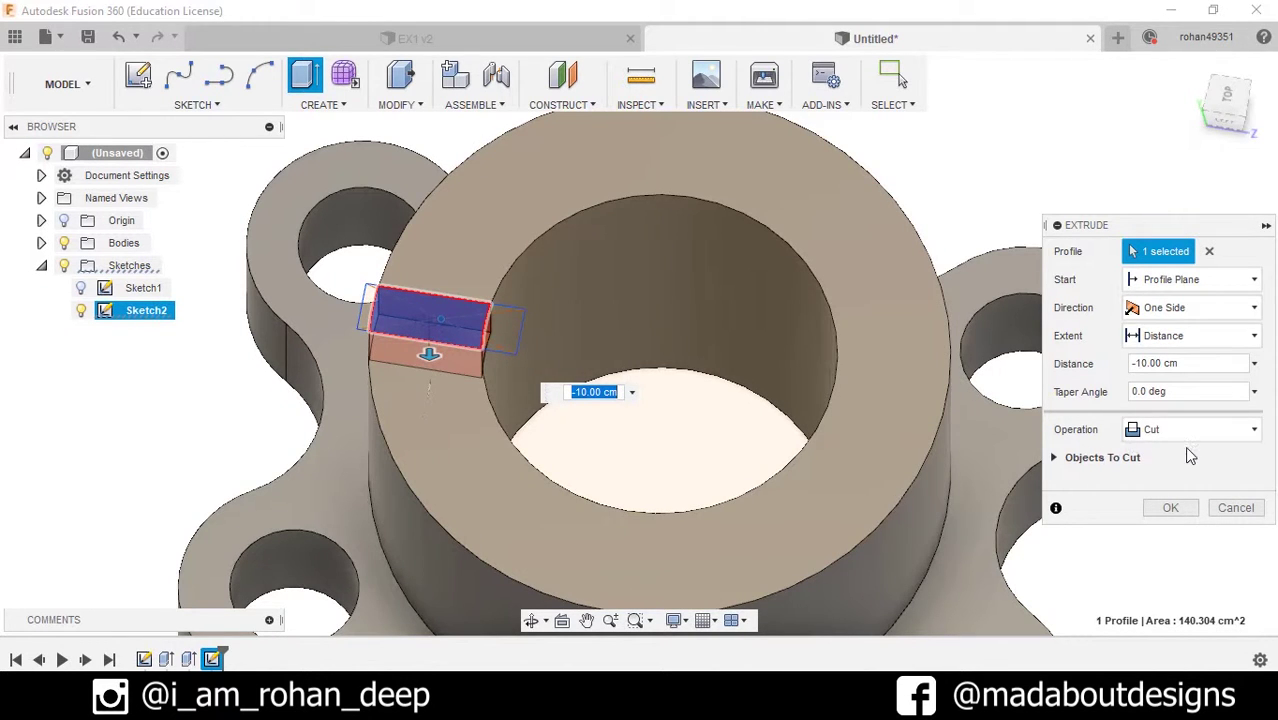
pyautogui.click(1172, 508)
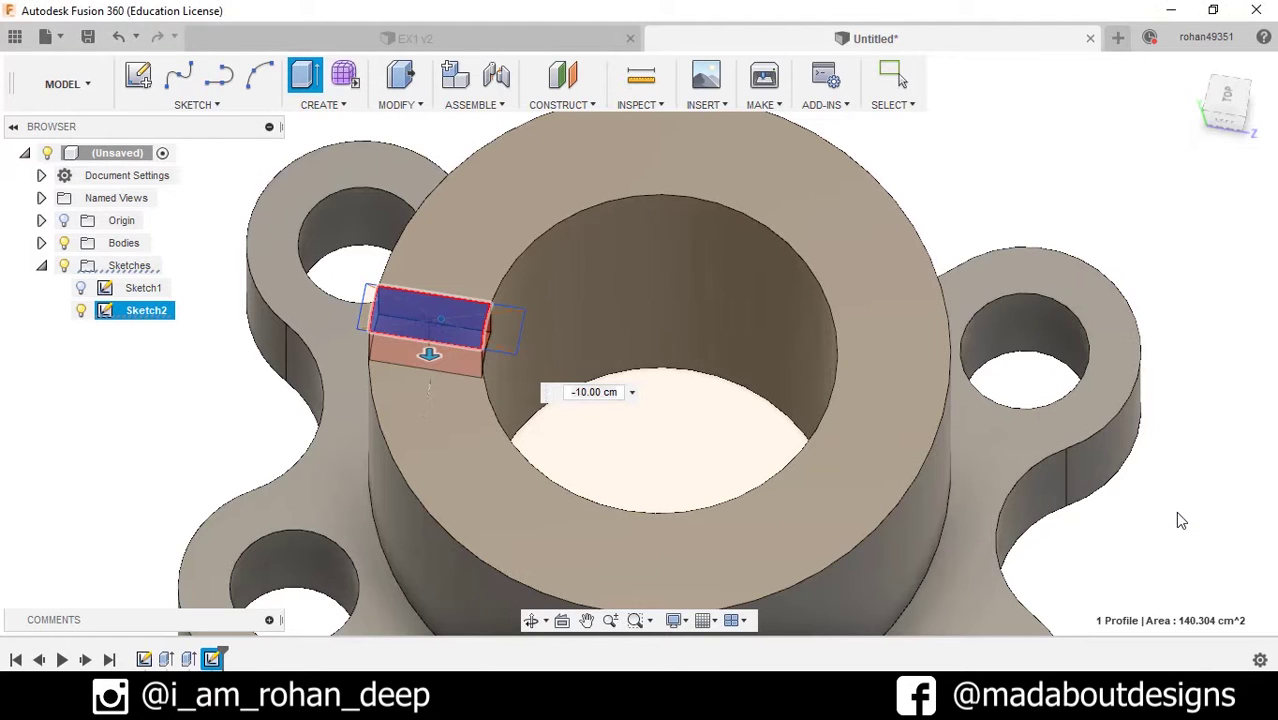
pyautogui.keyDown('shift'); pyautogui.moveTo(821, 441); pyautogui.dragTo(665, 368, button='middle'); pyautogui.keyUp('shift')
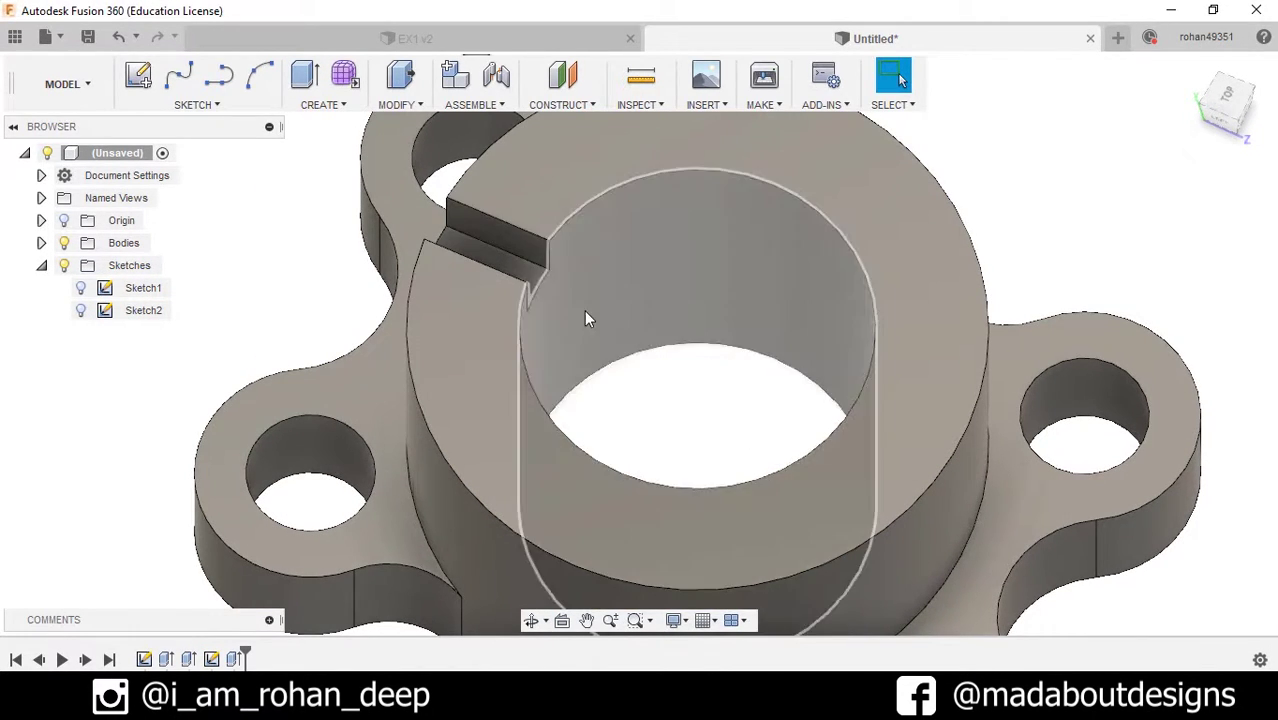
pyautogui.scroll(-3, 587, 318)
pyautogui.keyDown('shift'); pyautogui.moveTo(636, 365); pyautogui.dragTo(593, 306, button='middle'); pyautogui.keyUp('shift')
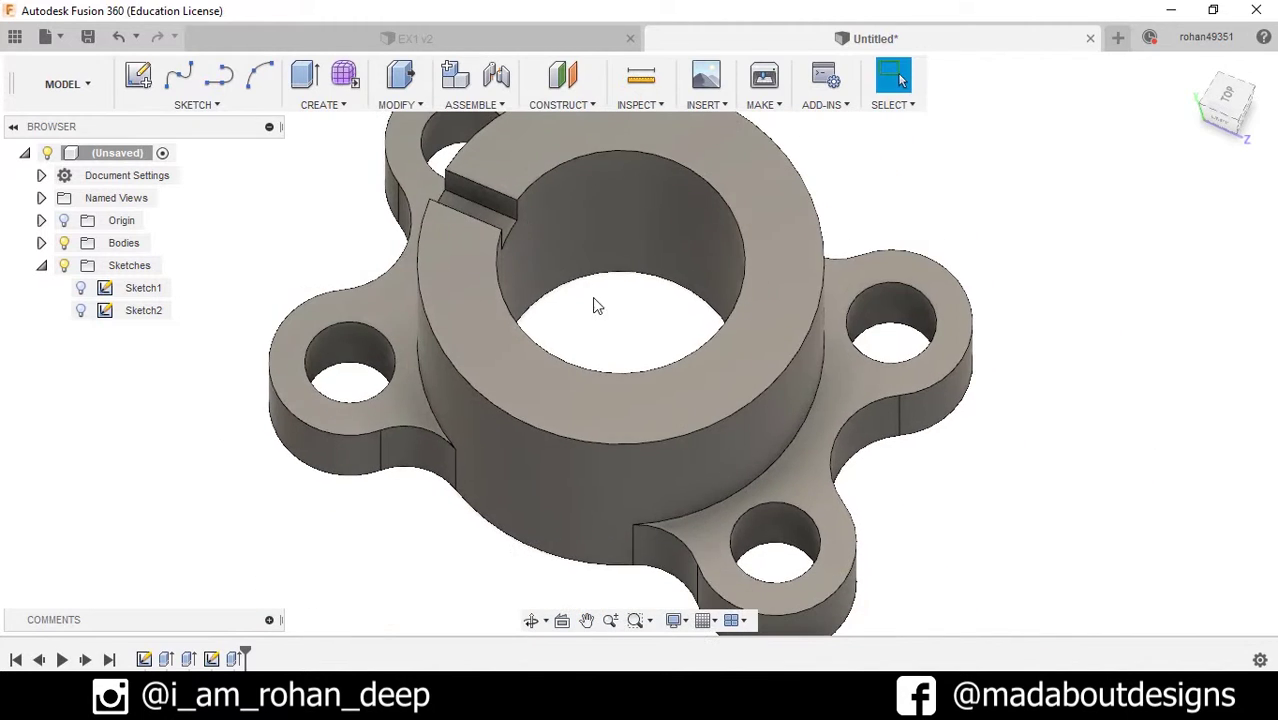
# - Start a Features-type circular pattern with the slot cut (Extrude3) selected
pyautogui.click(333, 107)
pyautogui.moveTo(347, 497)
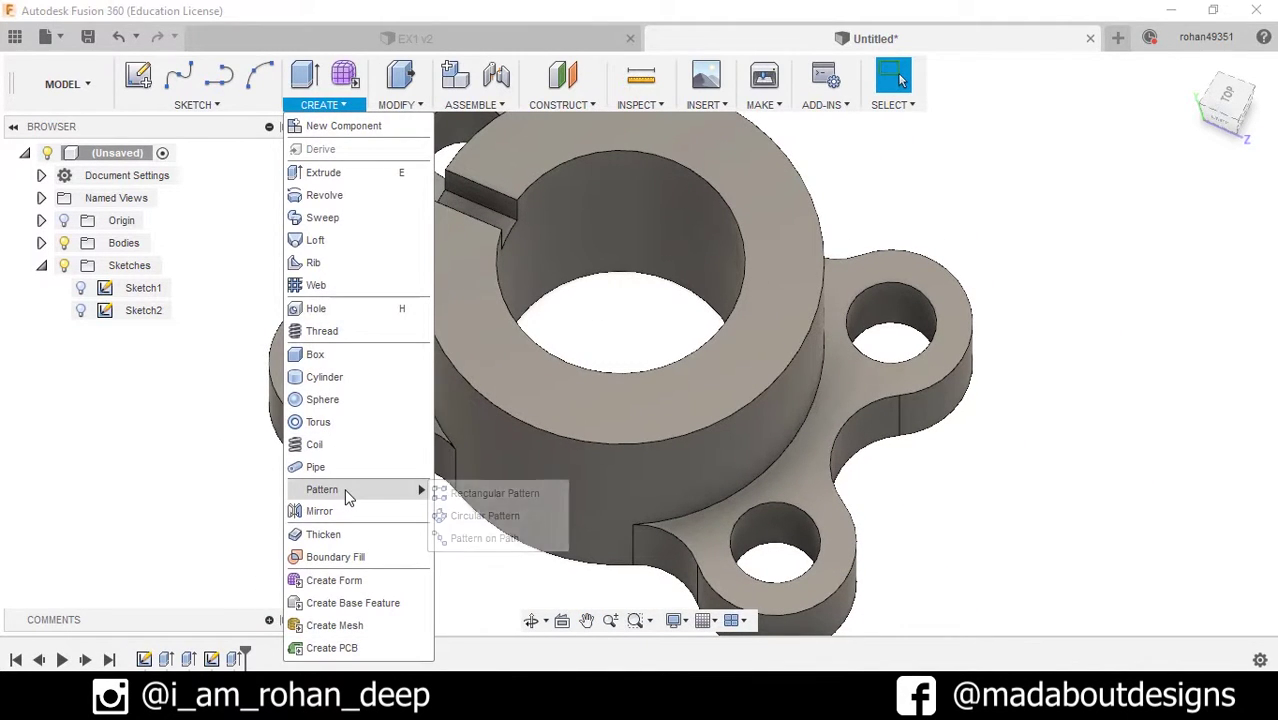
pyautogui.click(506, 517)
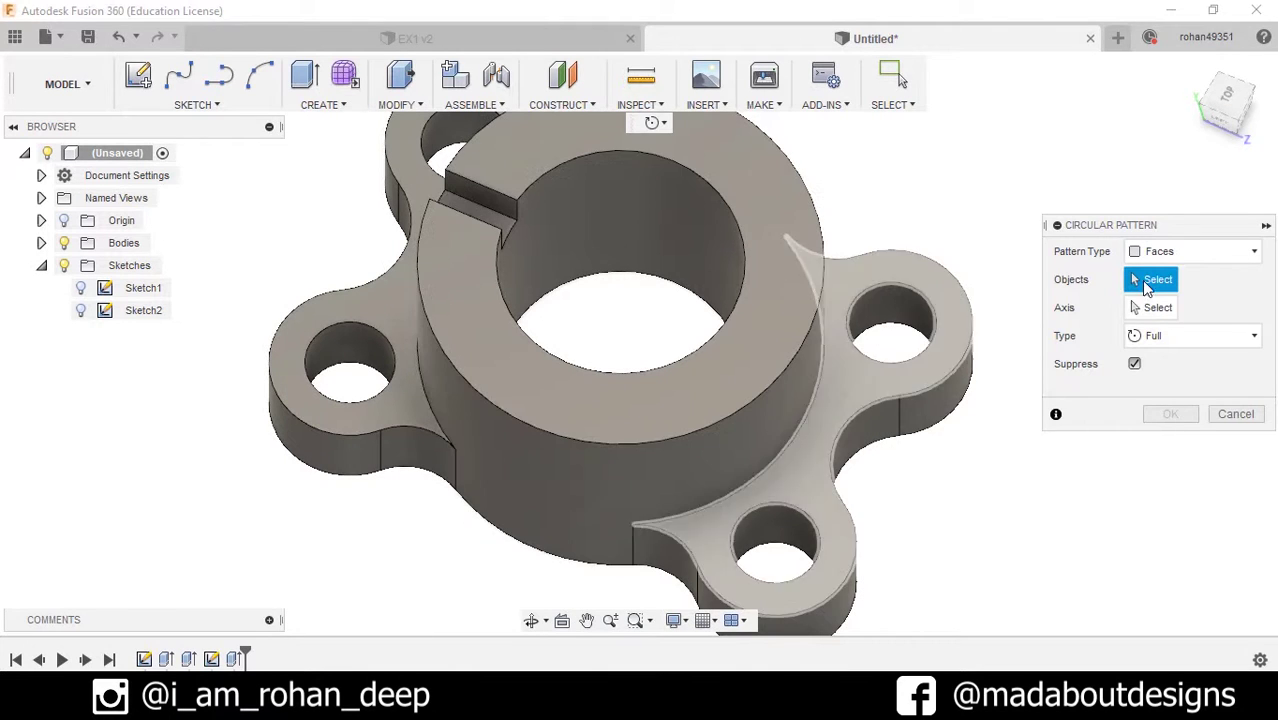
pyautogui.click(1179, 258)
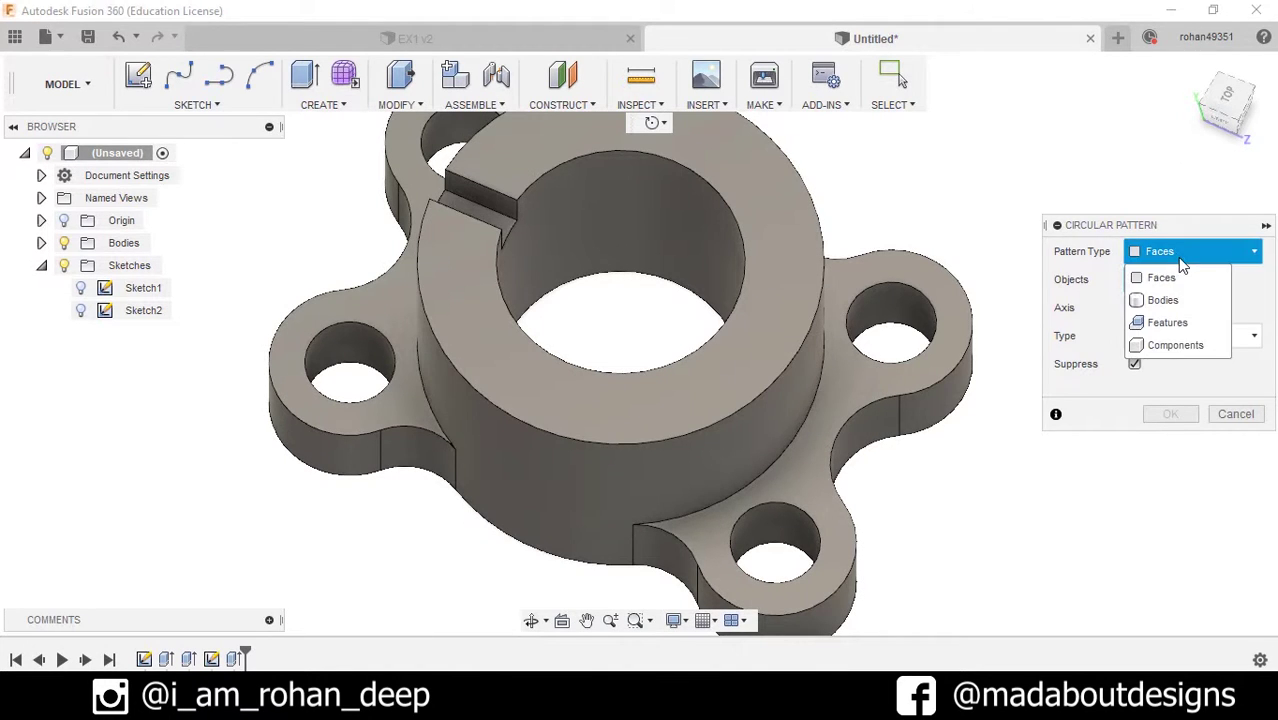
pyautogui.click(1178, 326)
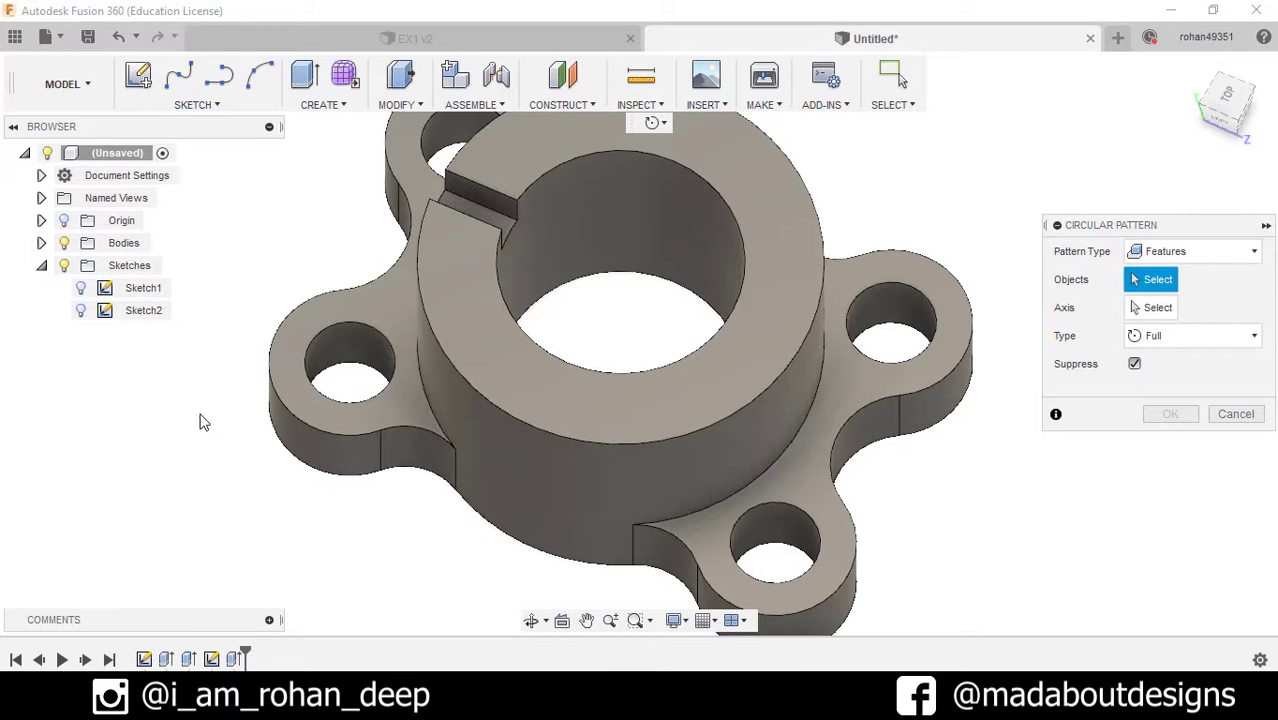
pyautogui.click(233, 659)
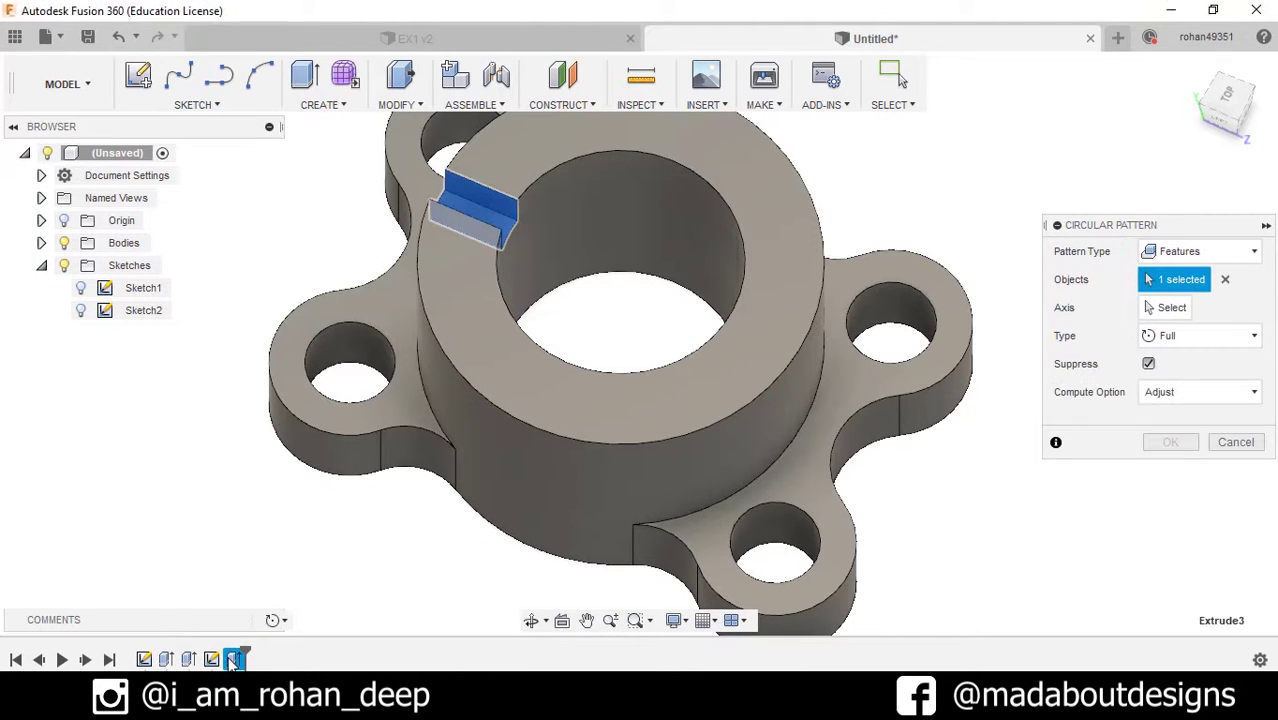
# - Pattern the slot around the boss's circular top edge with quantity 6
pyautogui.moveTo(466, 397); pyautogui.dragTo(418, 432, button='middle')
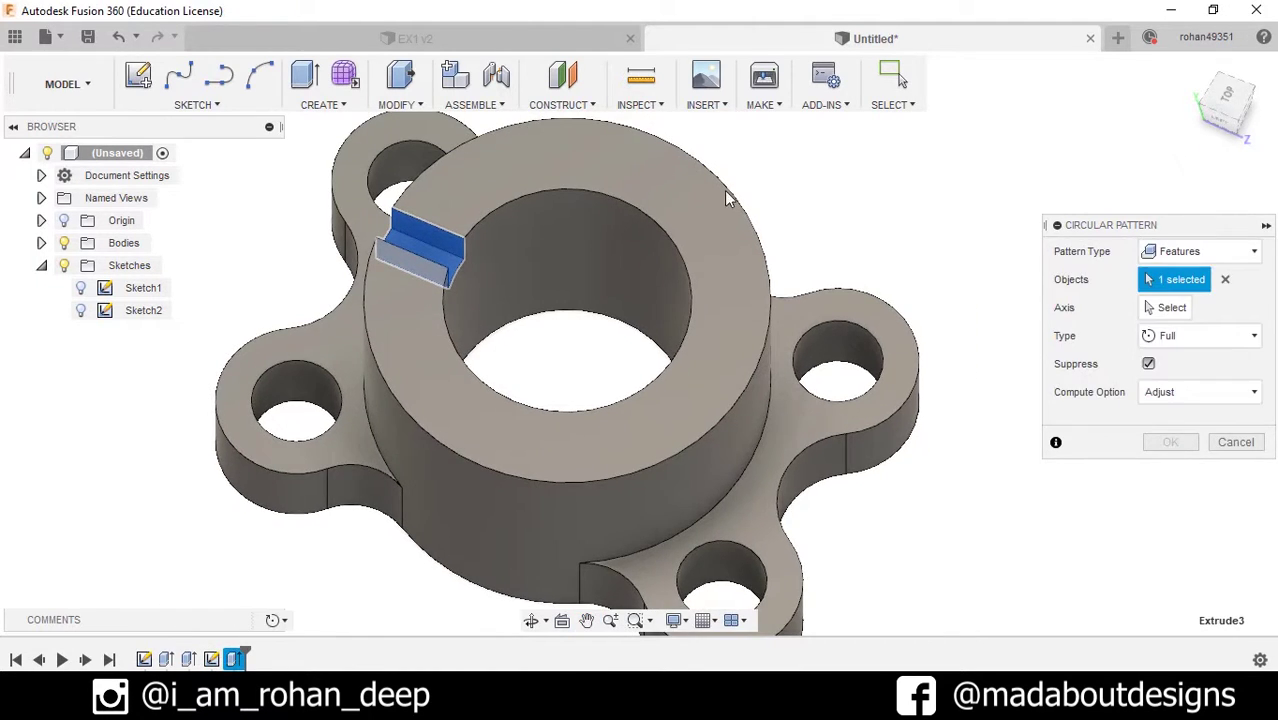
pyautogui.click(1166, 307)
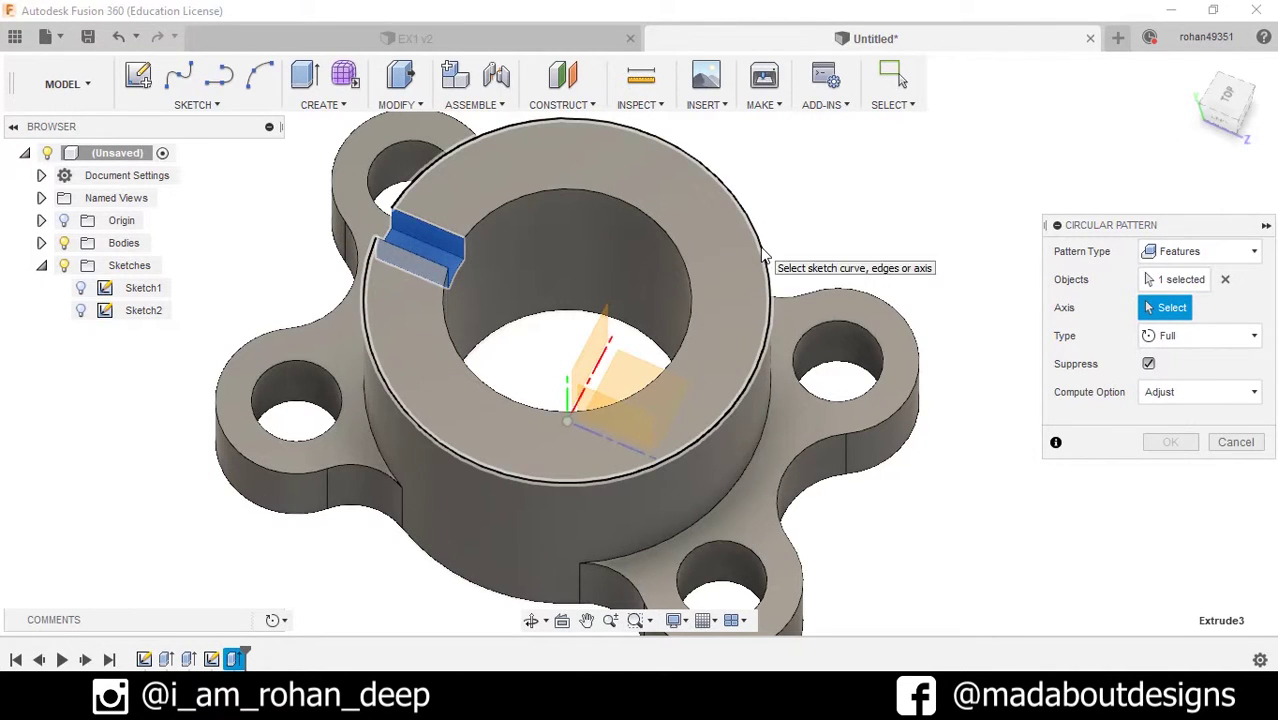
pyautogui.click(766, 261)
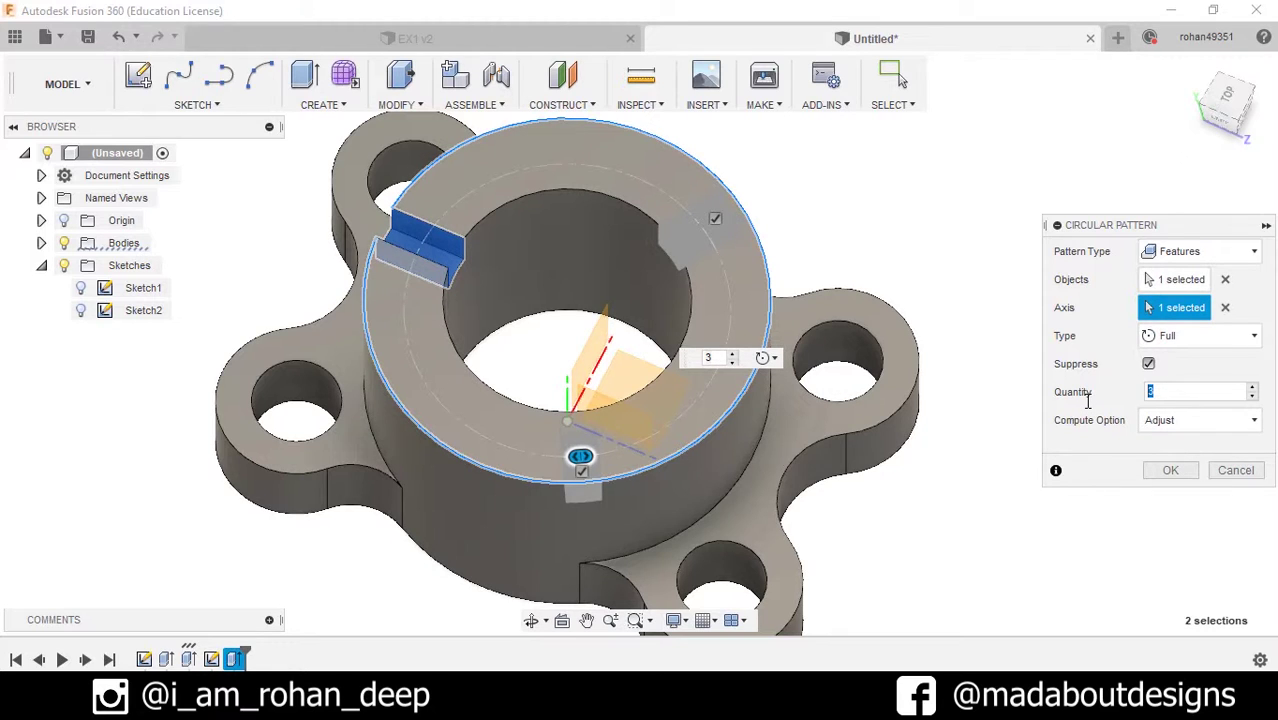
pyautogui.write('6')
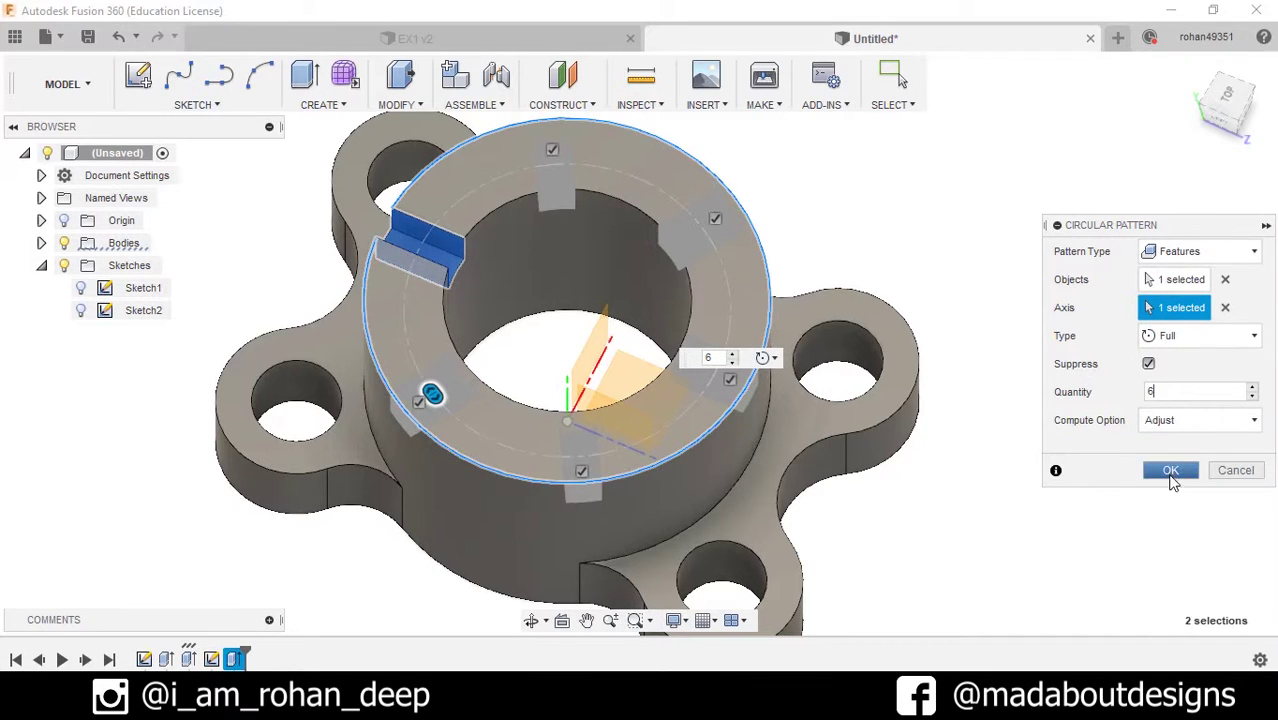
pyautogui.click(1170, 471)
pyautogui.keyDown('shift'); pyautogui.moveTo(1075, 416); pyautogui.dragTo(931, 352, button='middle'); pyautogui.keyUp('shift')
pyautogui.scroll(-3, 1060, 390)
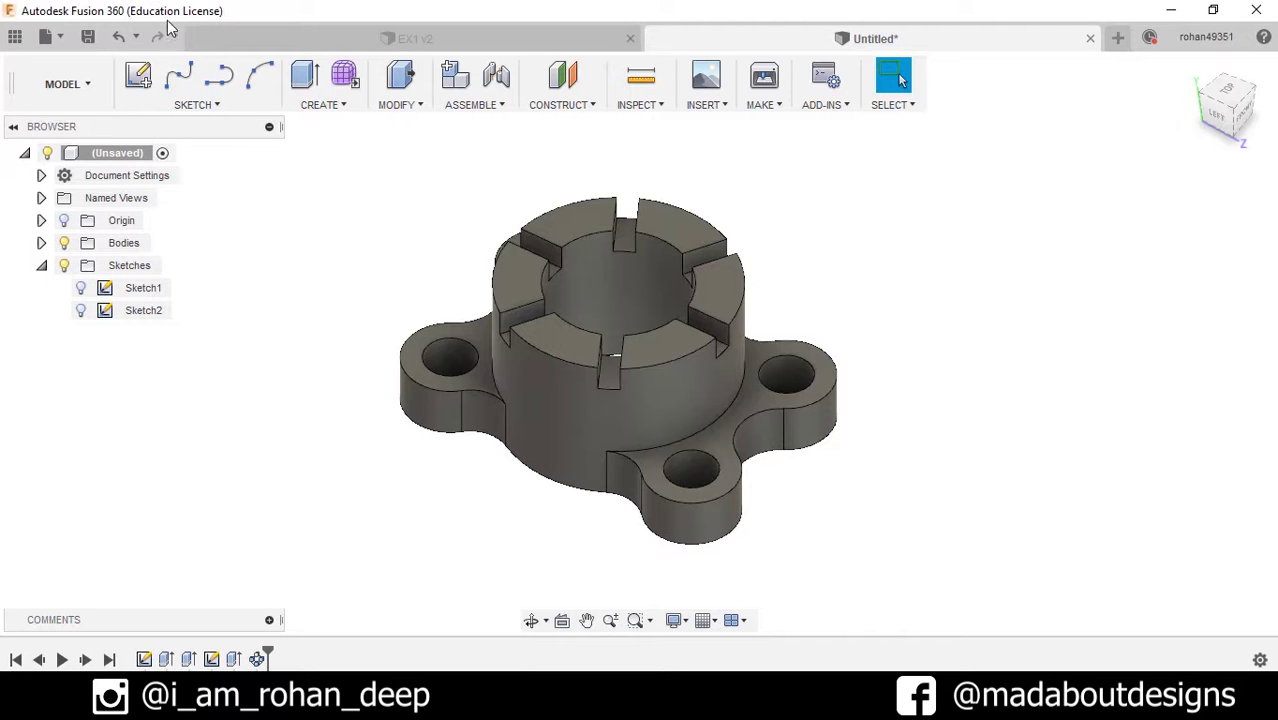
# - Apply Paint - Metallic (Blue) to the whole flange and close the appearance library
pyautogui.press('a')
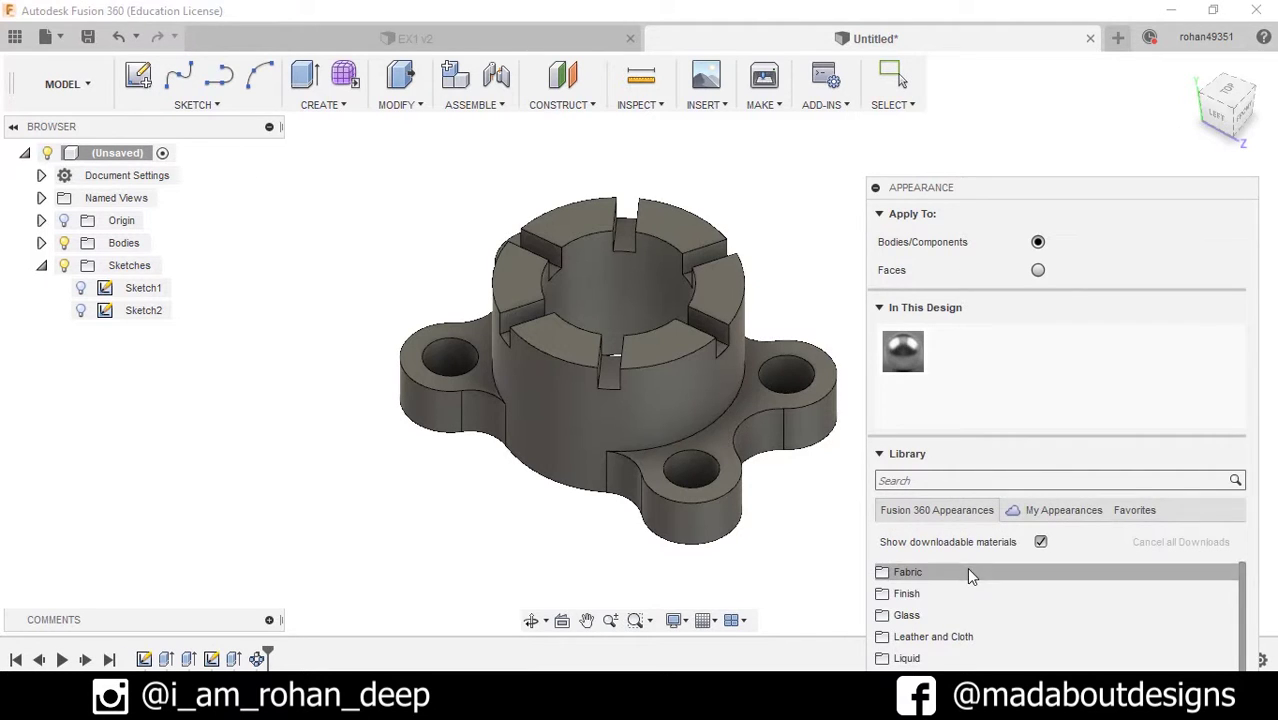
pyautogui.scroll(-2, 950, 585)
pyautogui.moveTo(1052, 207); pyautogui.dragTo(1059, 88)
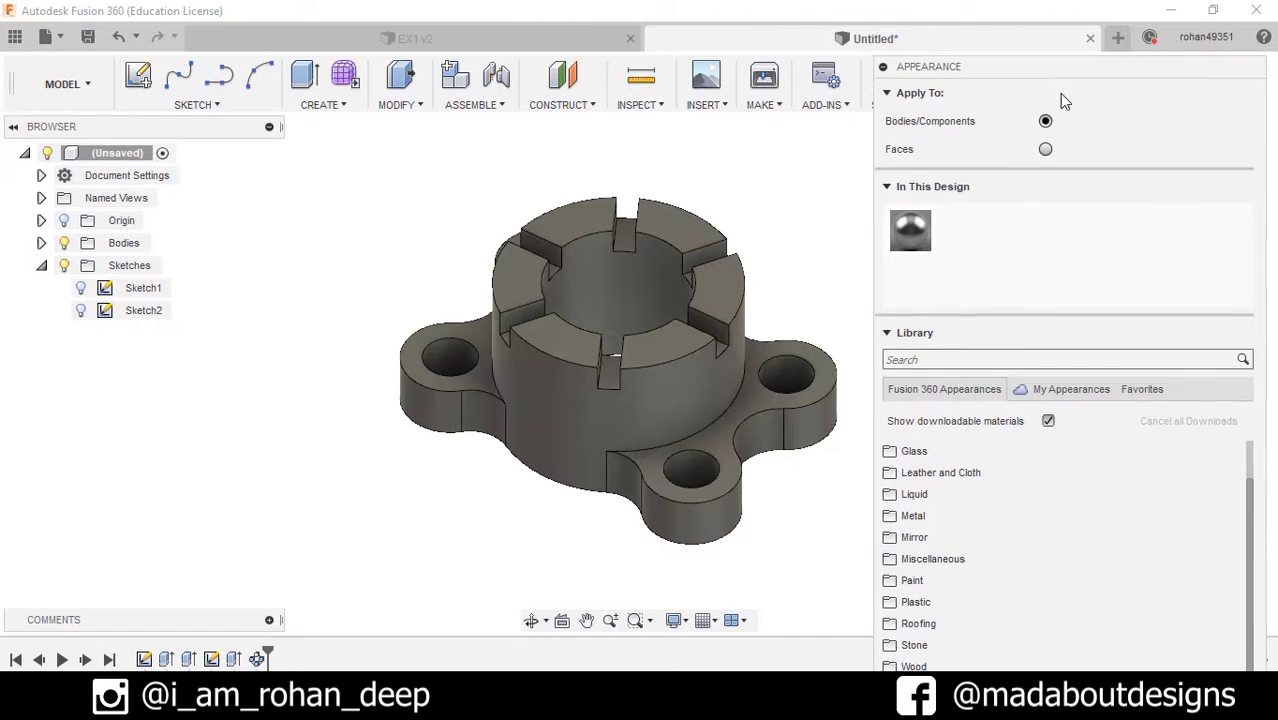
pyautogui.click(955, 582)
pyautogui.scroll(-3, 950, 565)
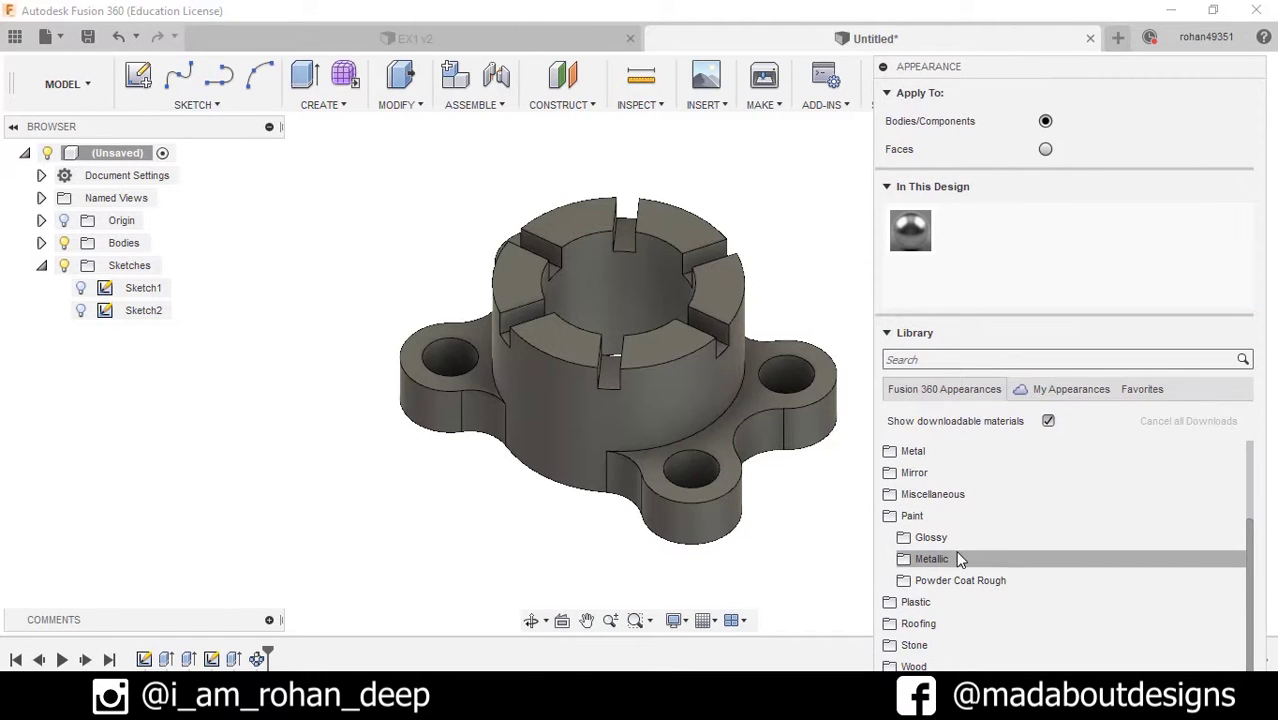
pyautogui.click(955, 559)
pyautogui.scroll(3, 1042, 580)
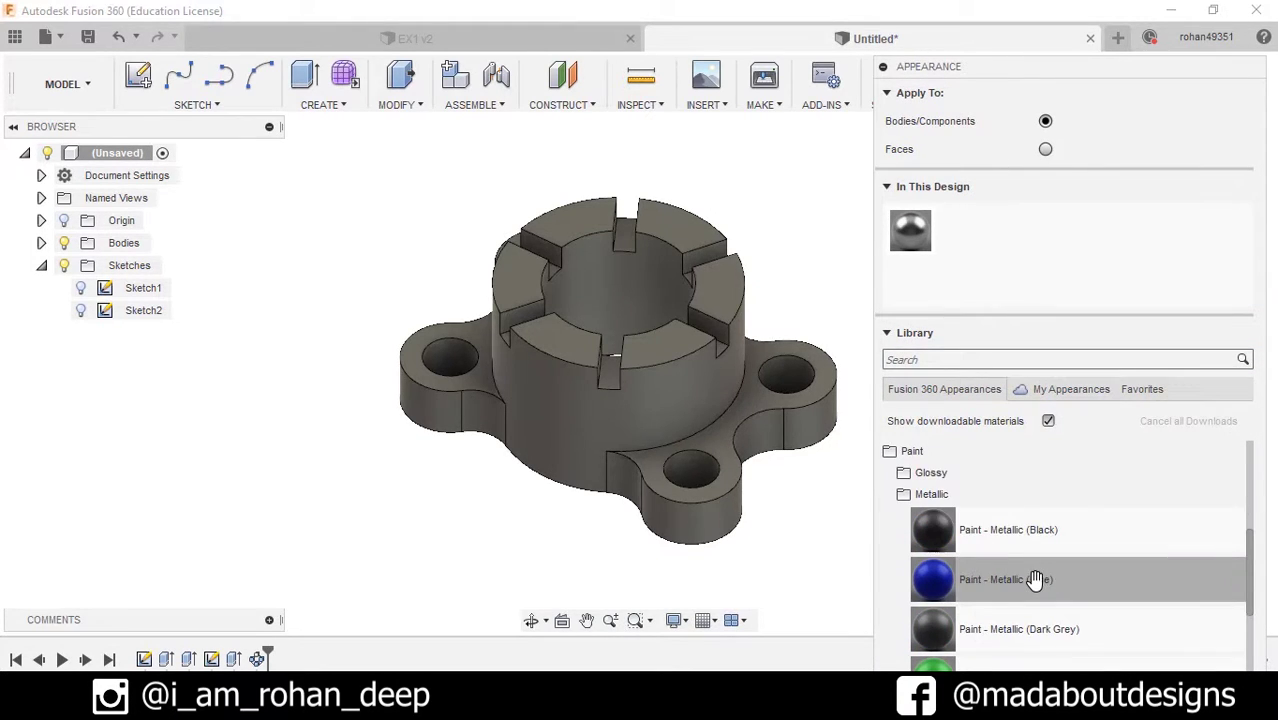
pyautogui.moveTo(1035, 580); pyautogui.dragTo(698, 355)
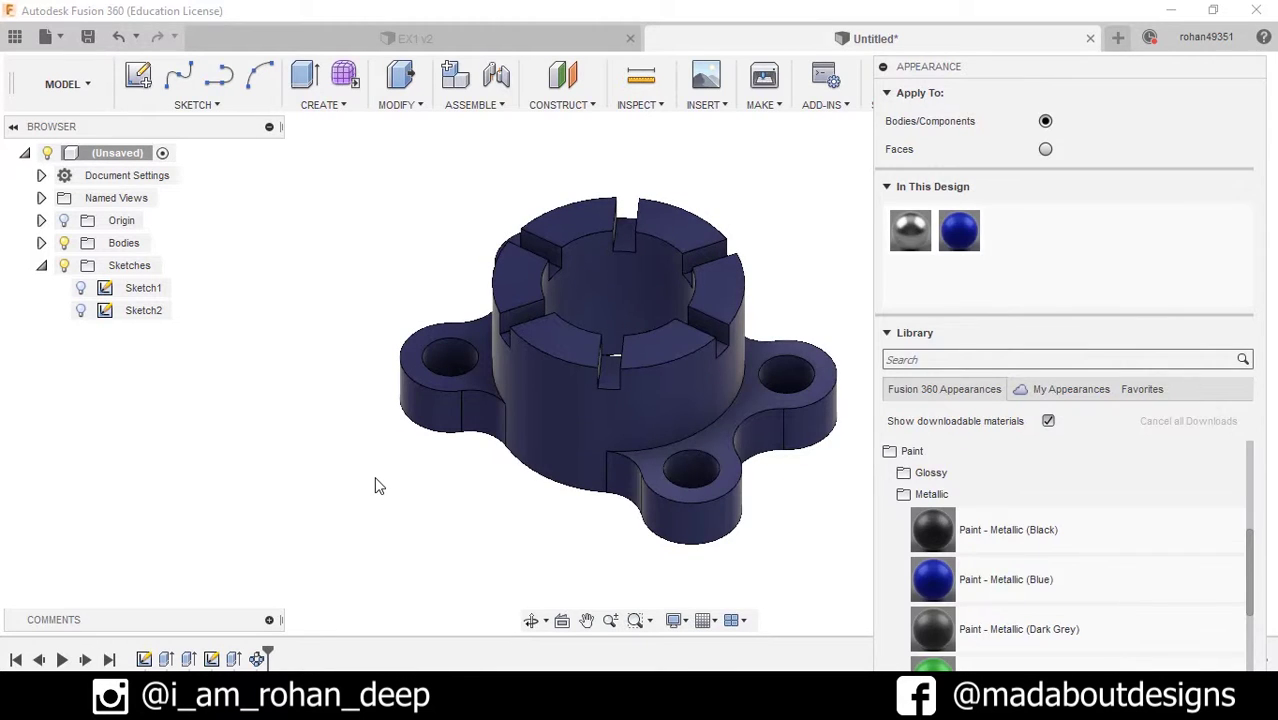
pyautogui.press('Escape')
pyautogui.keyDown('shift'); pyautogui.moveTo(899, 367); pyautogui.dragTo(904, 370, button='middle'); pyautogui.keyUp('shift')
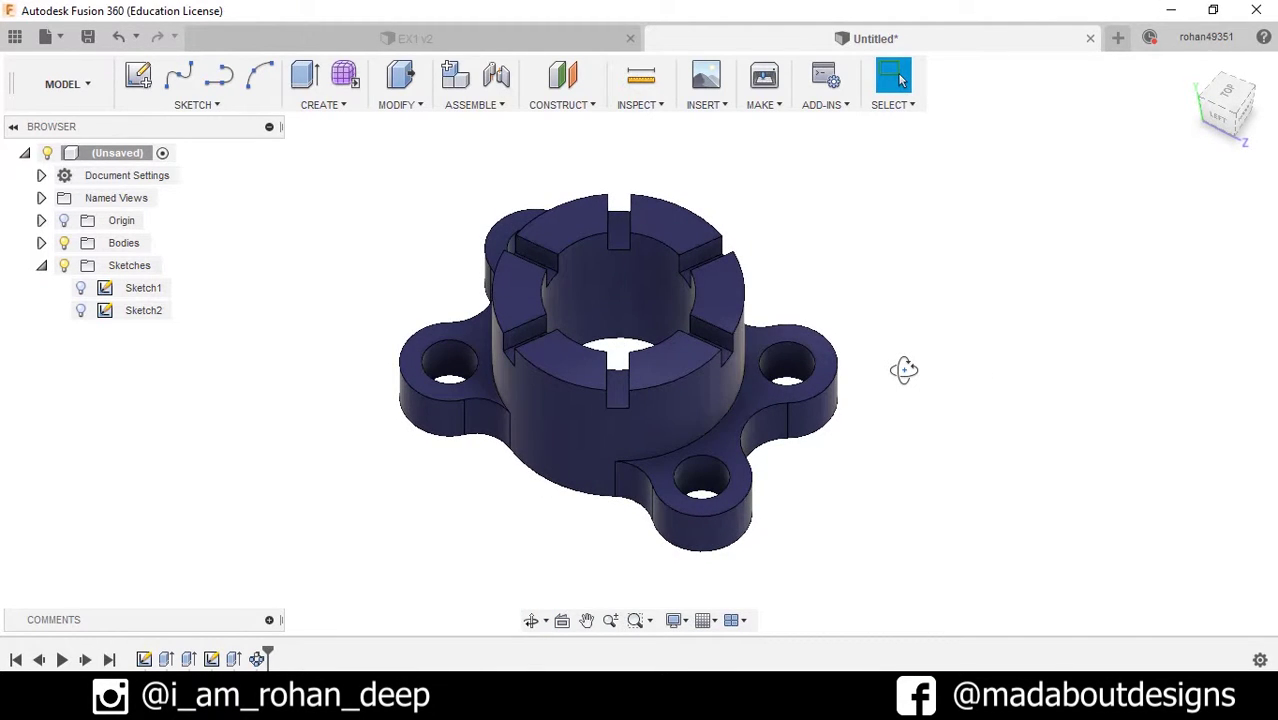